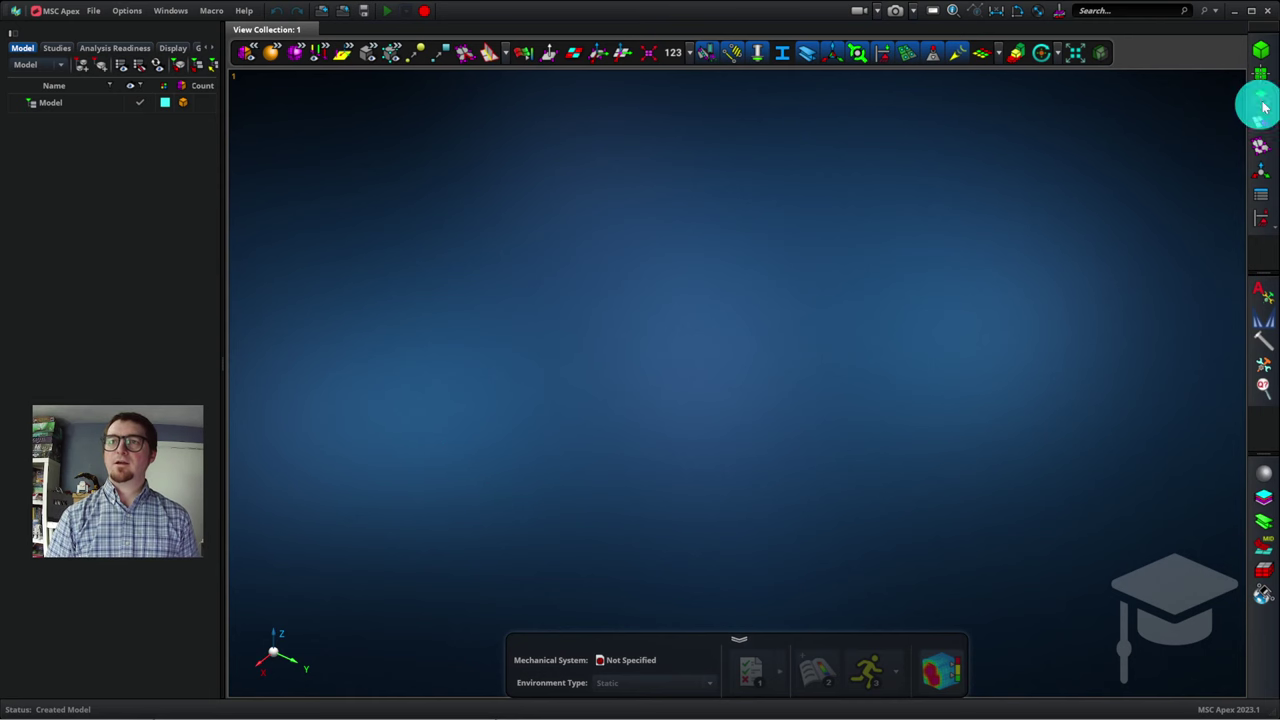
Start a cylinder primitive with radius 0.025 m and length 0.25 m
left_click(1261, 52)
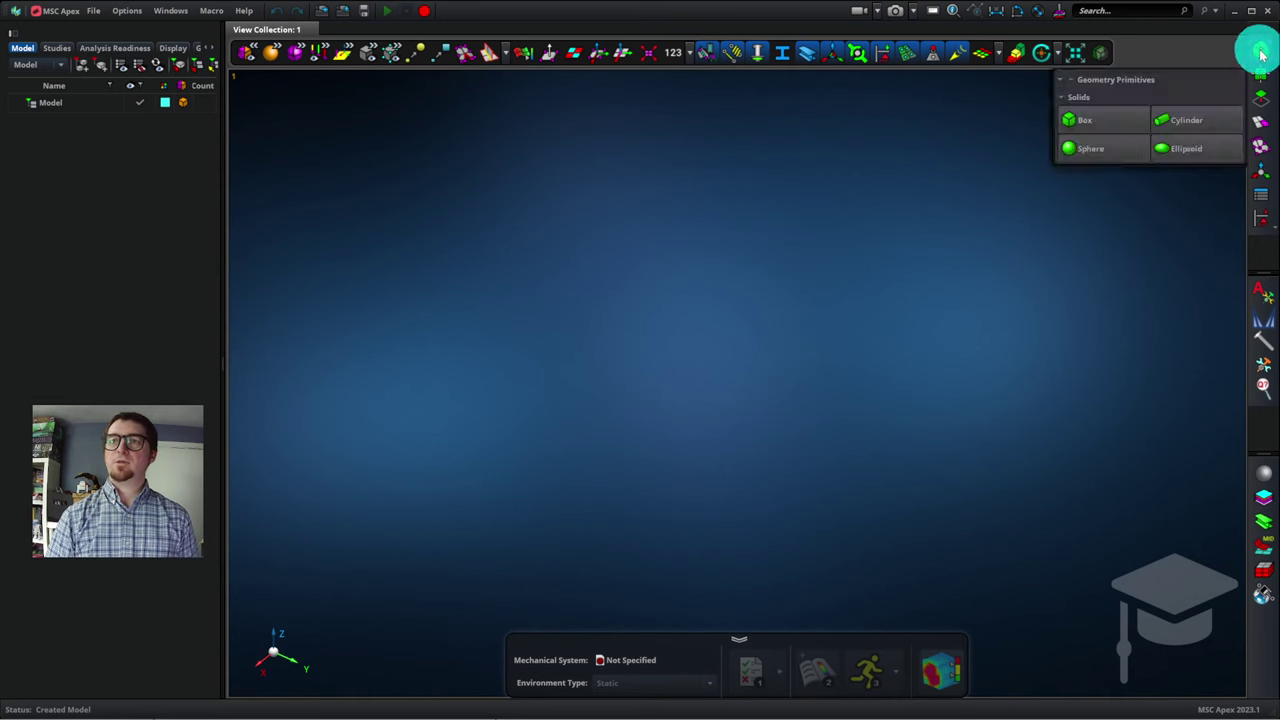
left_click(1181, 122)
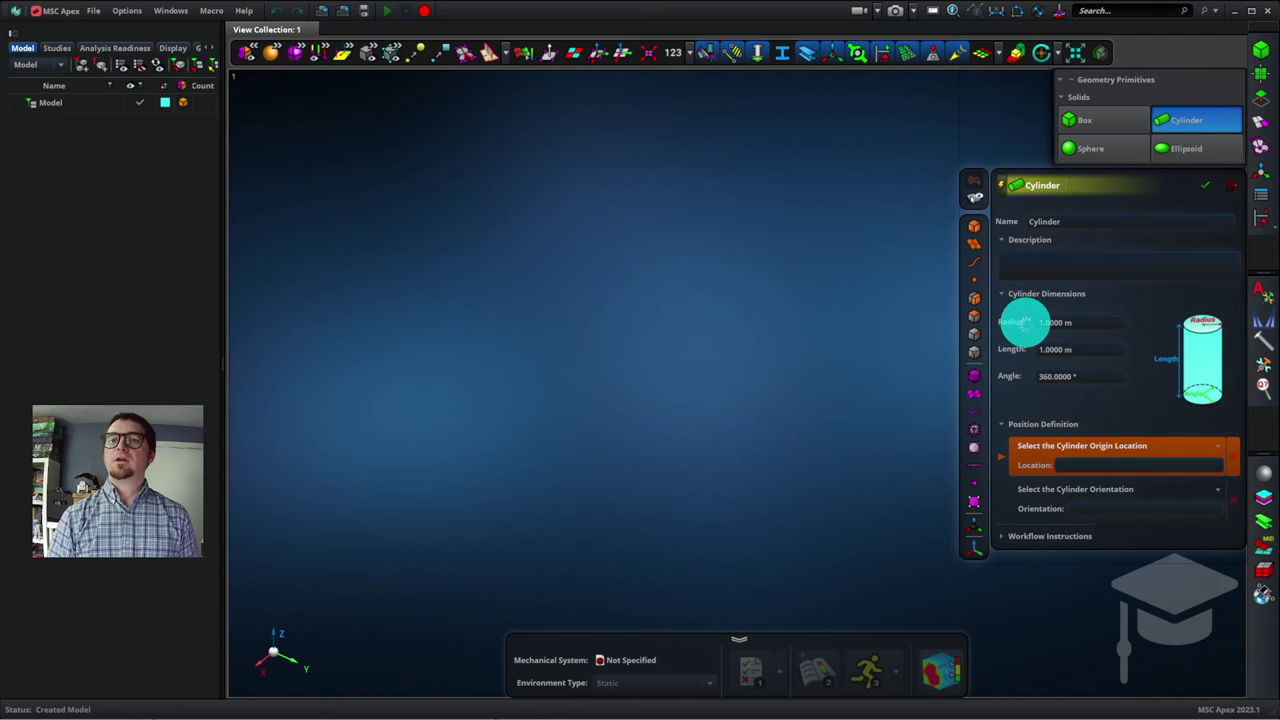
left_click(1062, 321)
double_click(1062, 321)
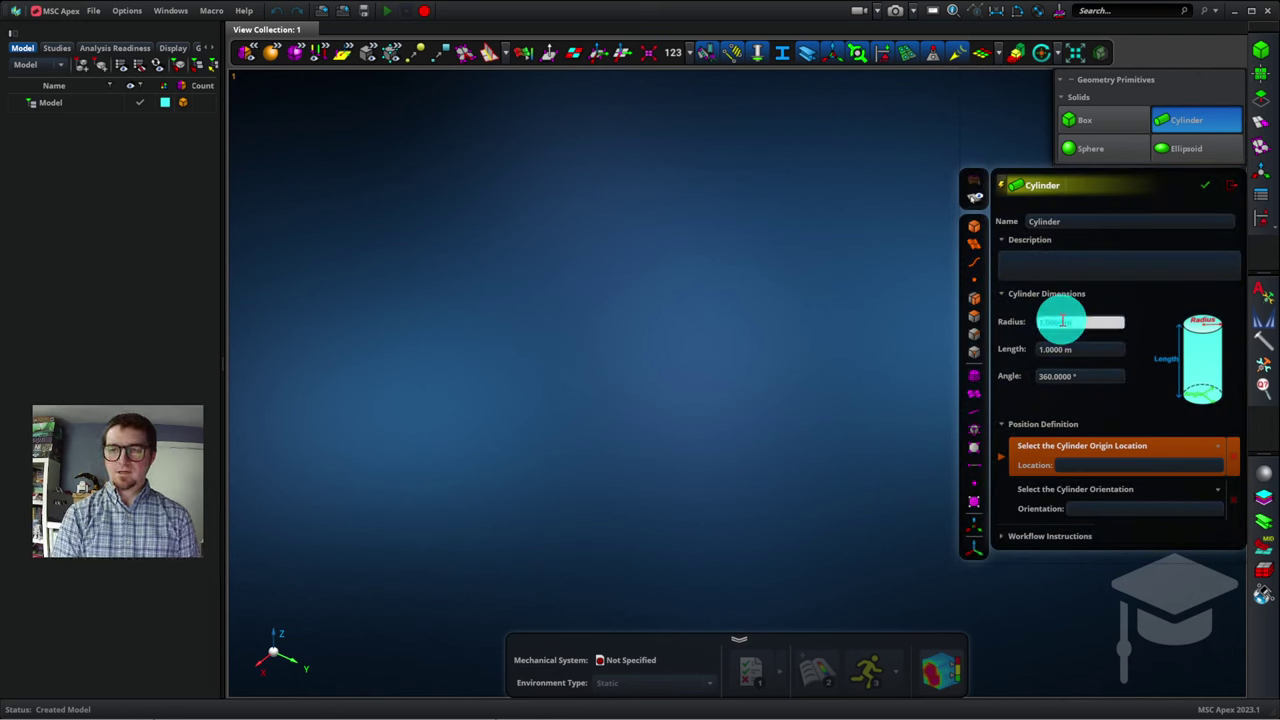
type("1")
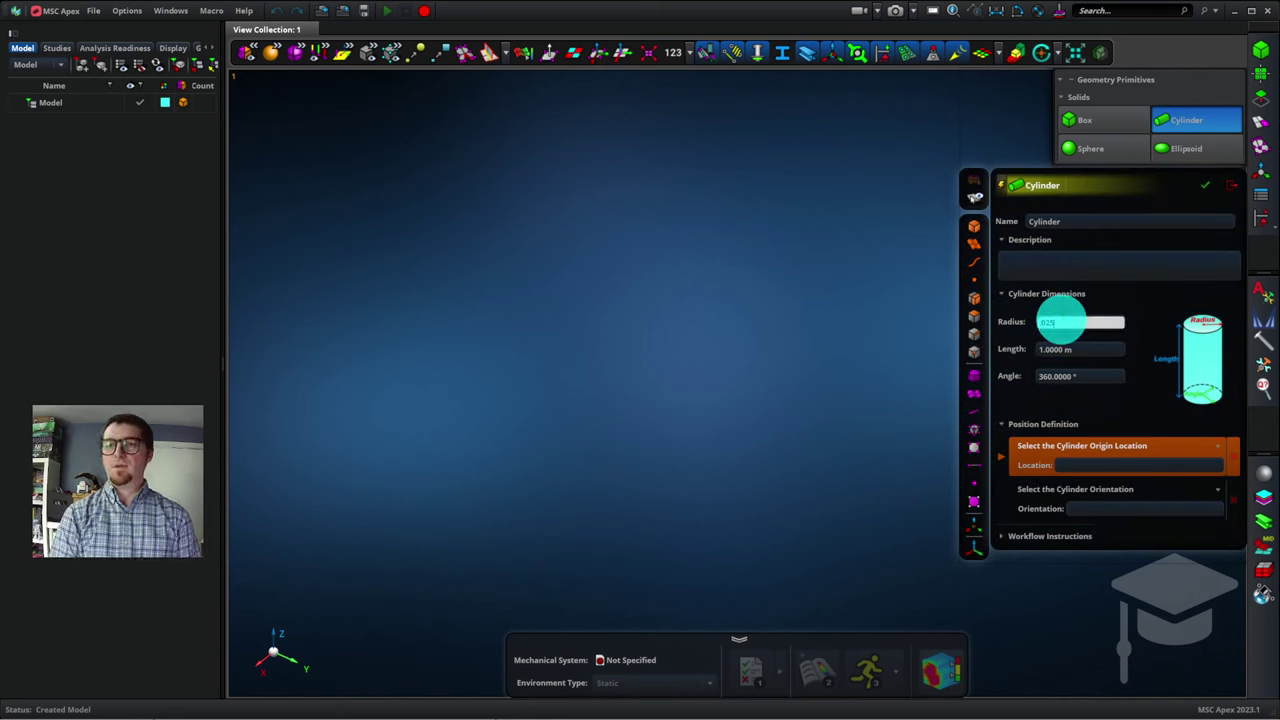
key("Tab")
type("2")
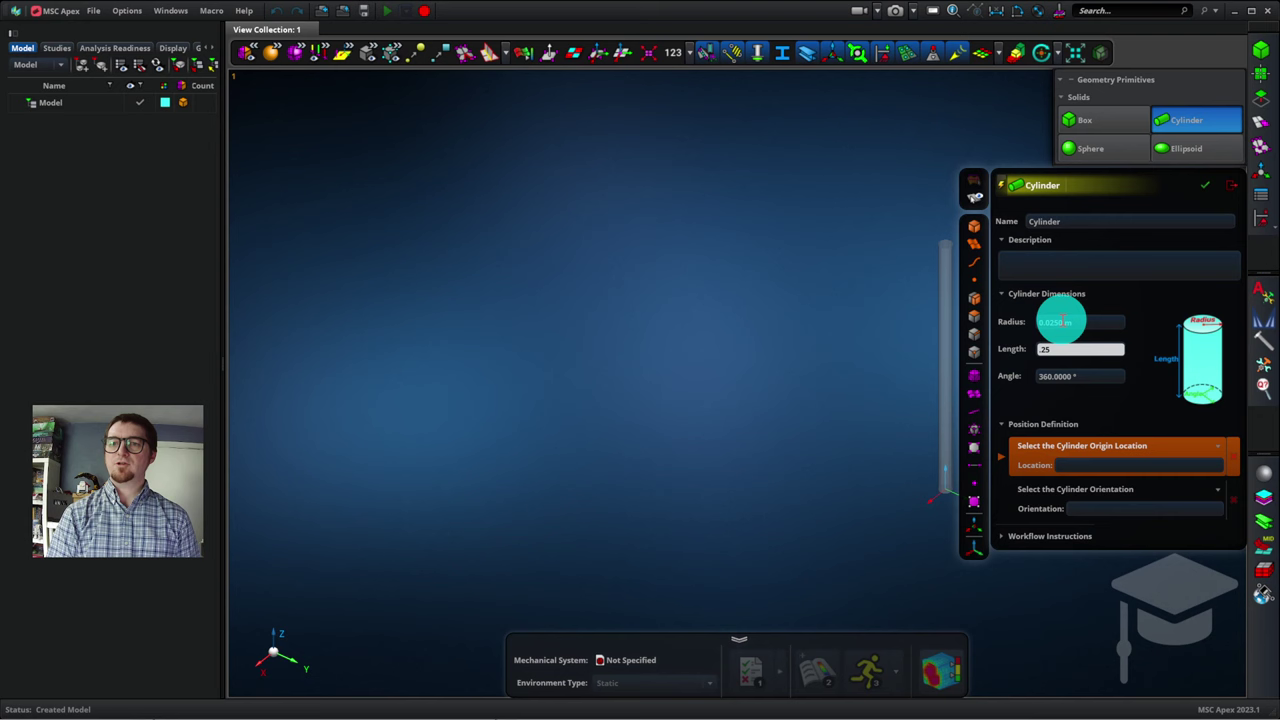
key("Return")
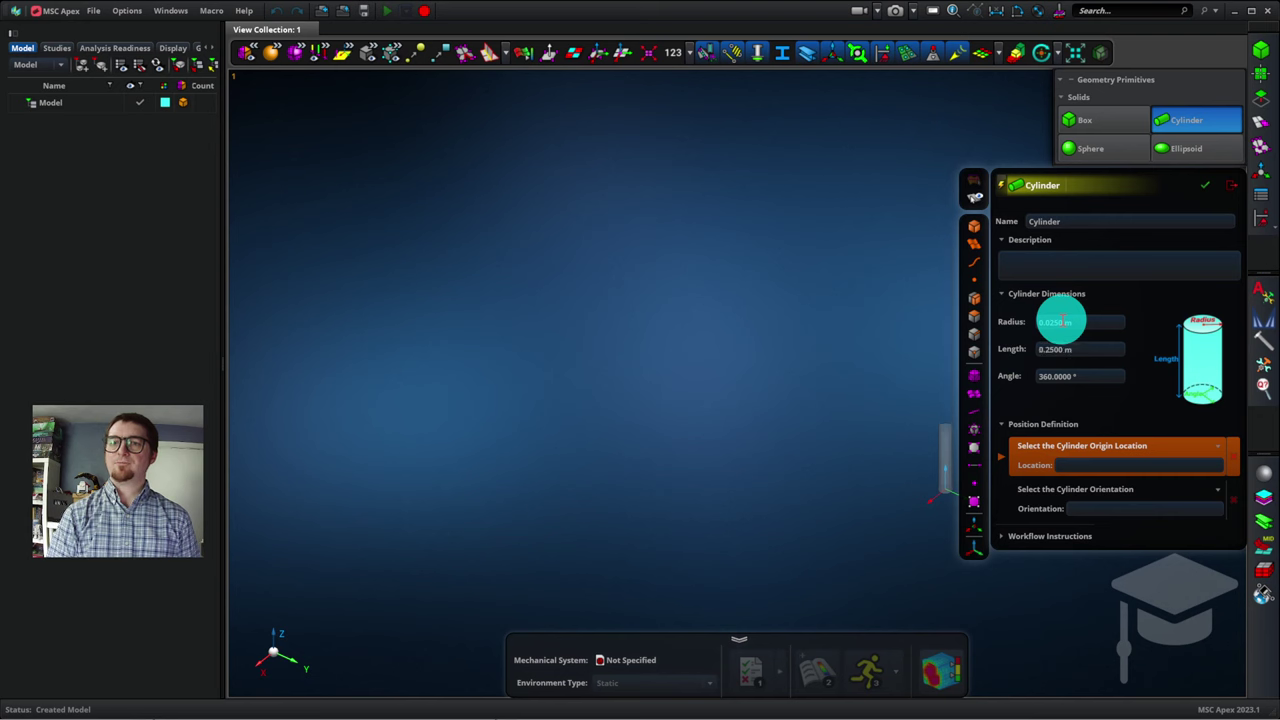
Place the cylinder at 0,0,0 with orientation 90, 90, 0 and create Part 1
left_click(1117, 464)
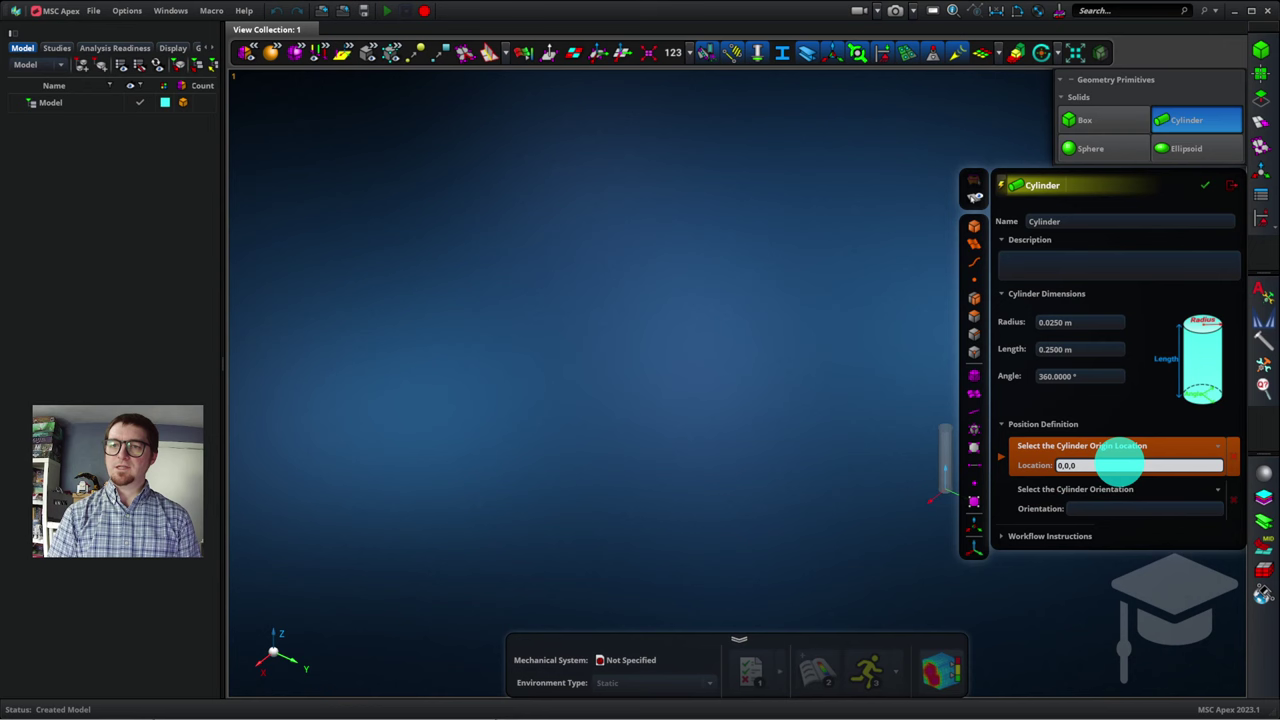
left_click(1102, 509)
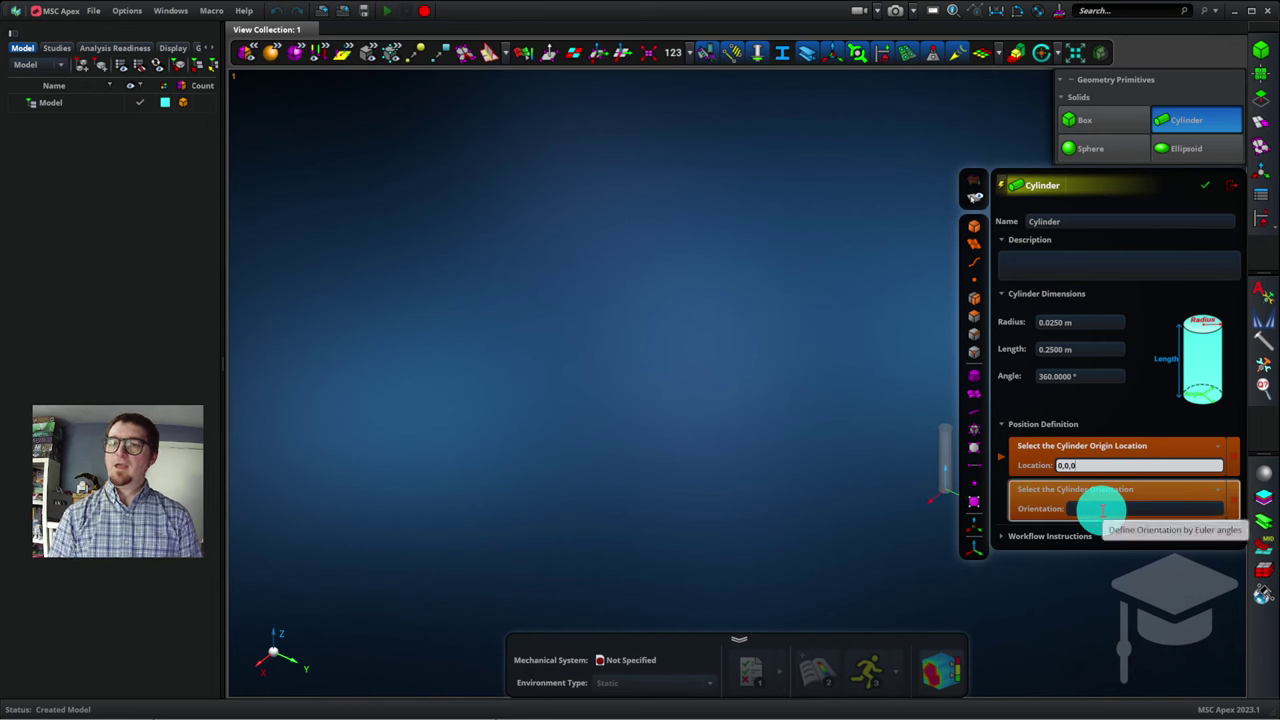
left_click(1102, 509)
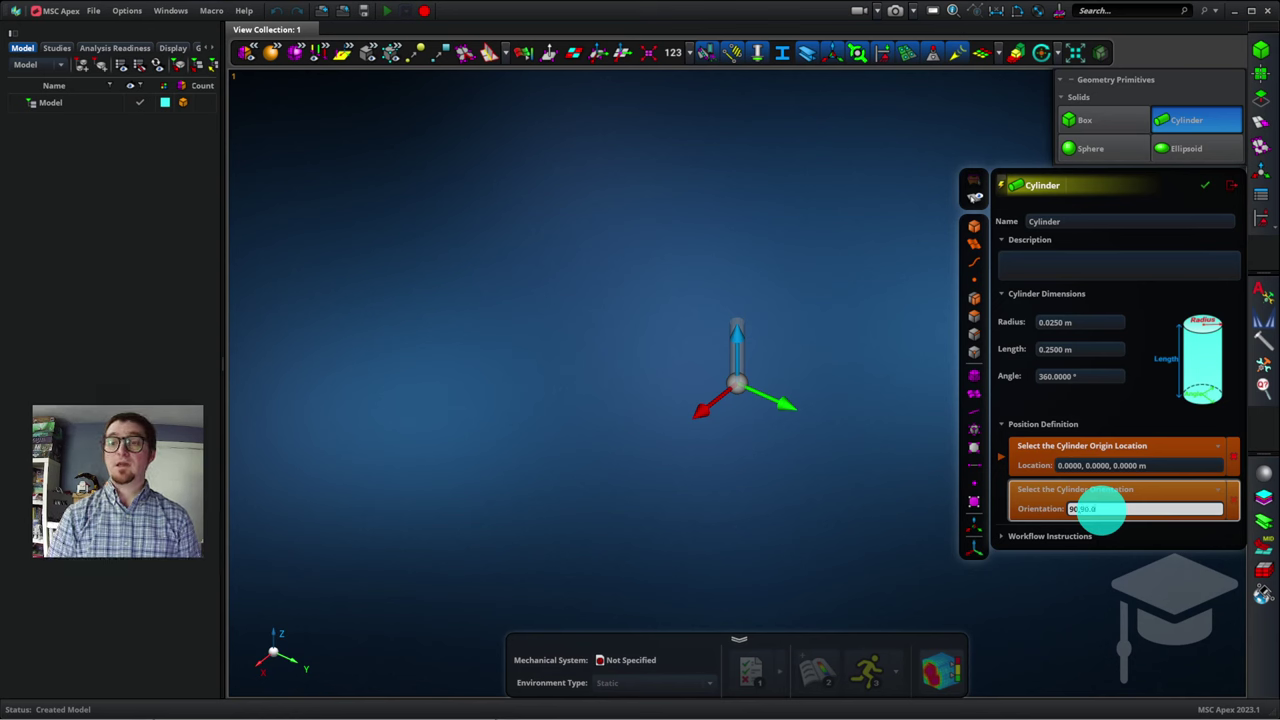
key("Return")
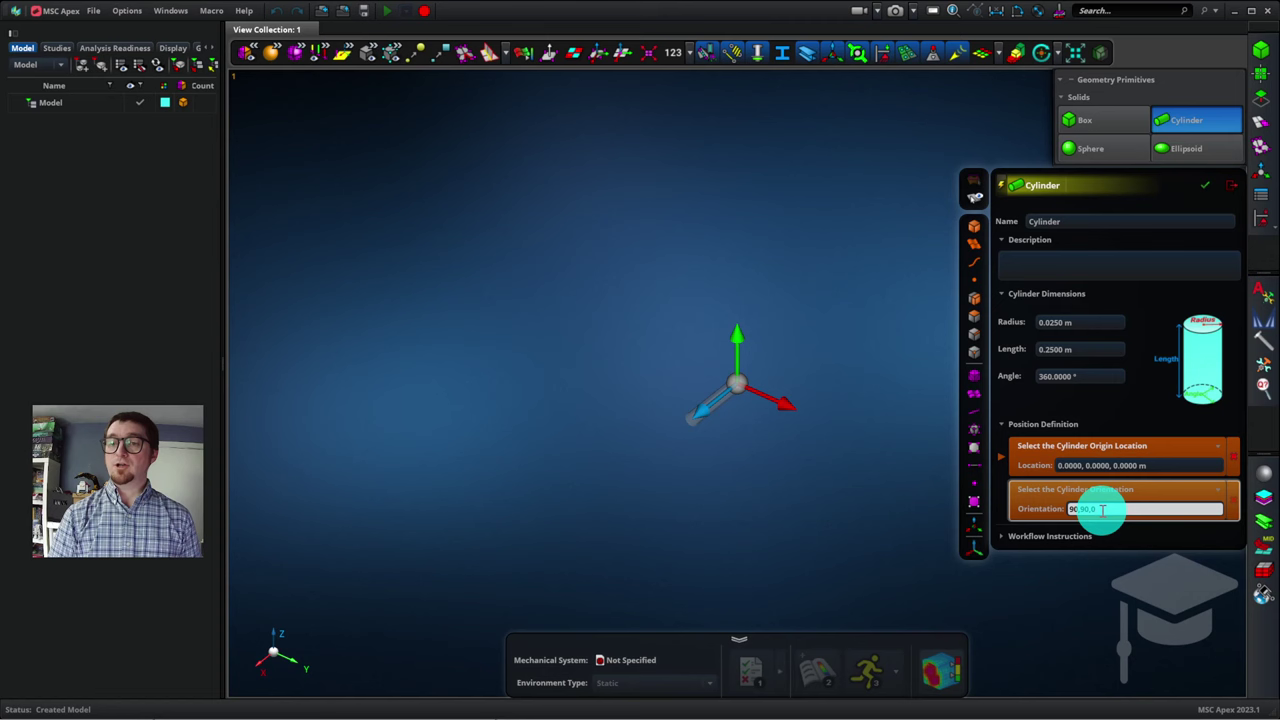
double_click(1072, 509)
type("90")
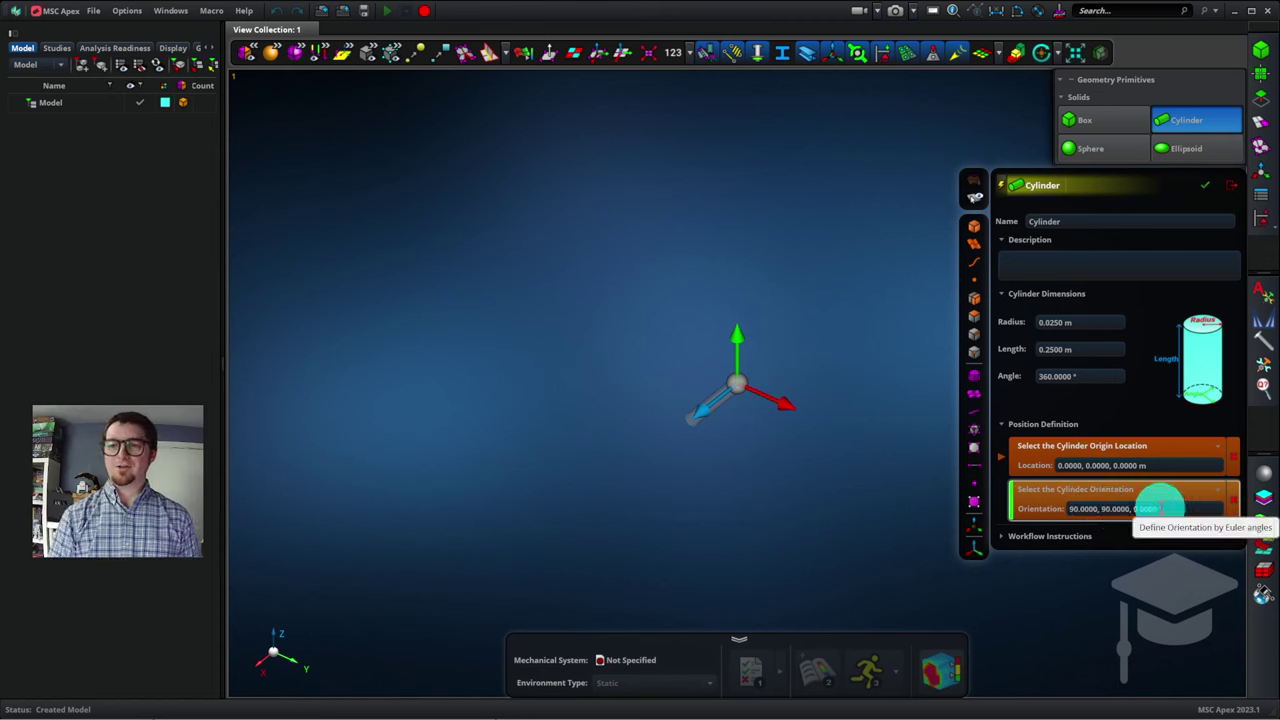
key("Return")
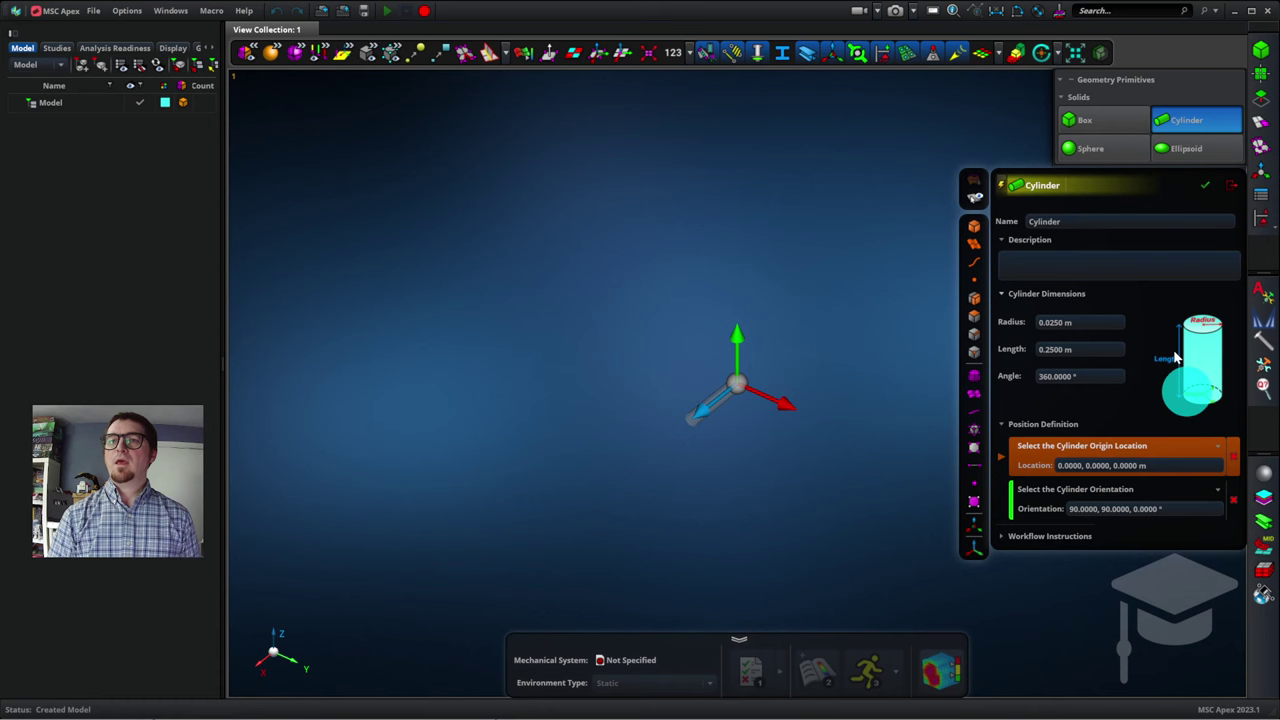
left_click(1211, 190)
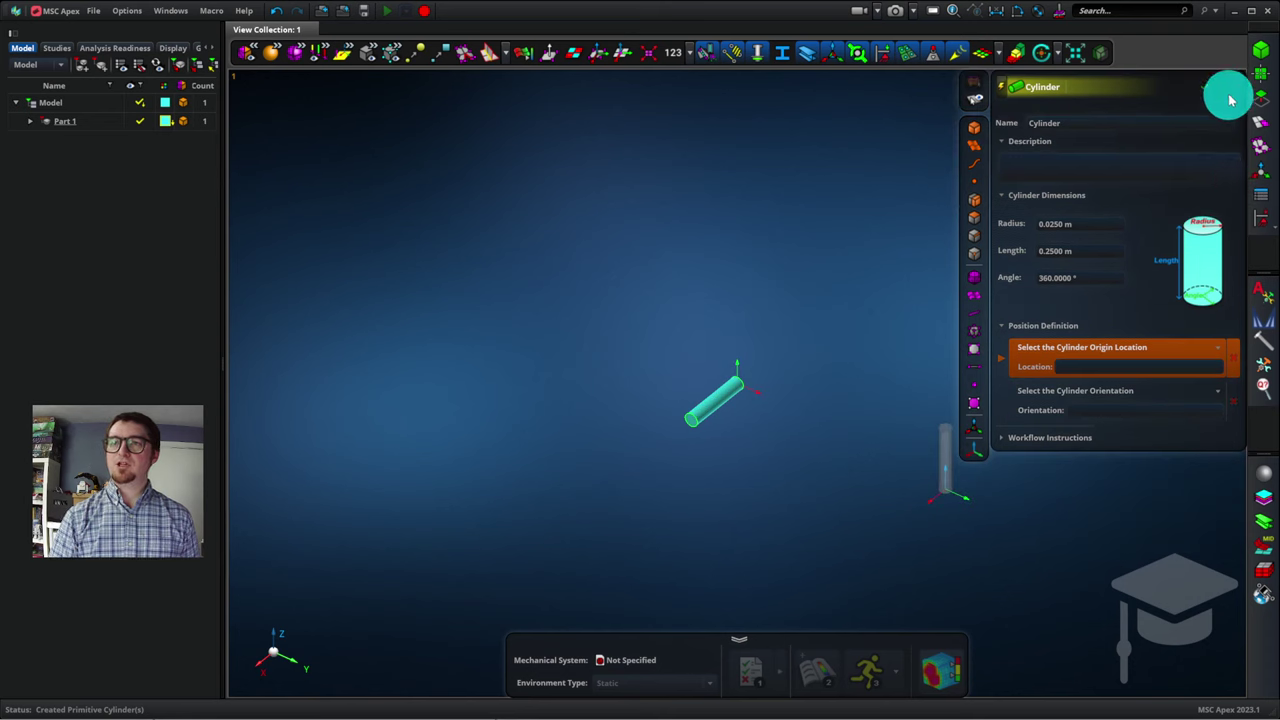
Close the Cylinder tool and orbit and fit the view around the cylinder
left_click(1231, 88)
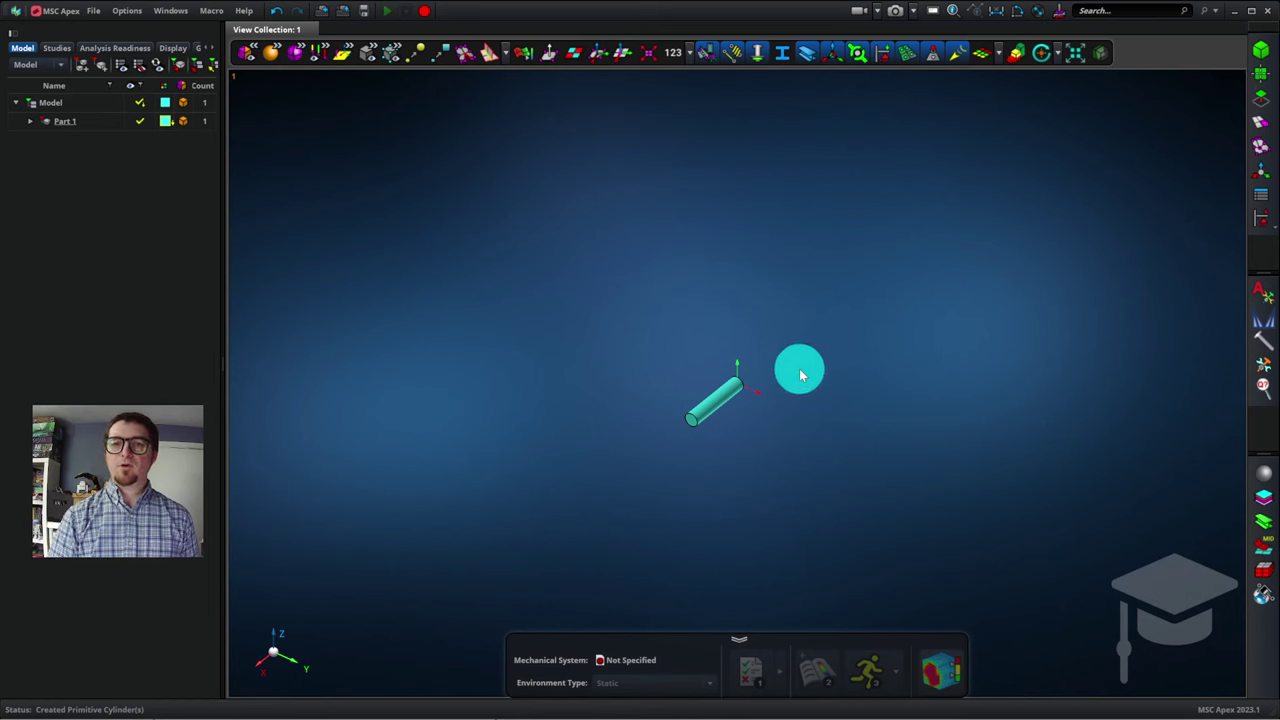
middle_click_drag(797, 366, 870, 391)
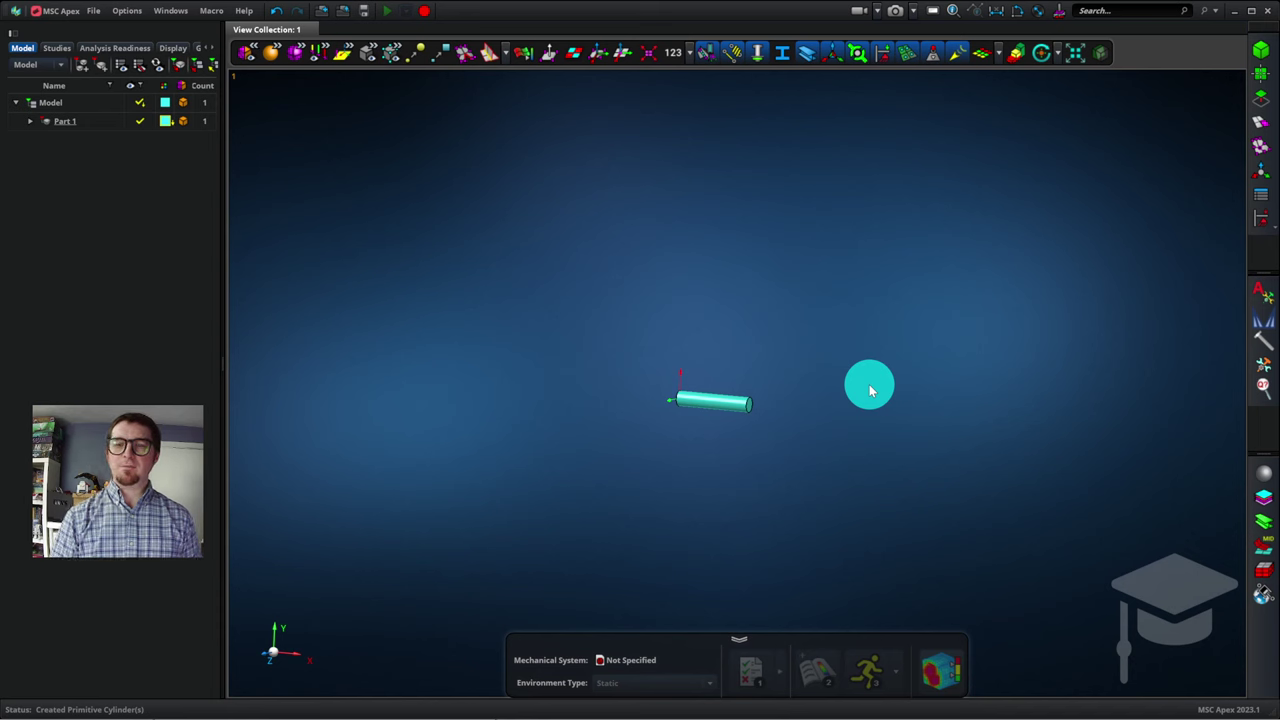
key("f")
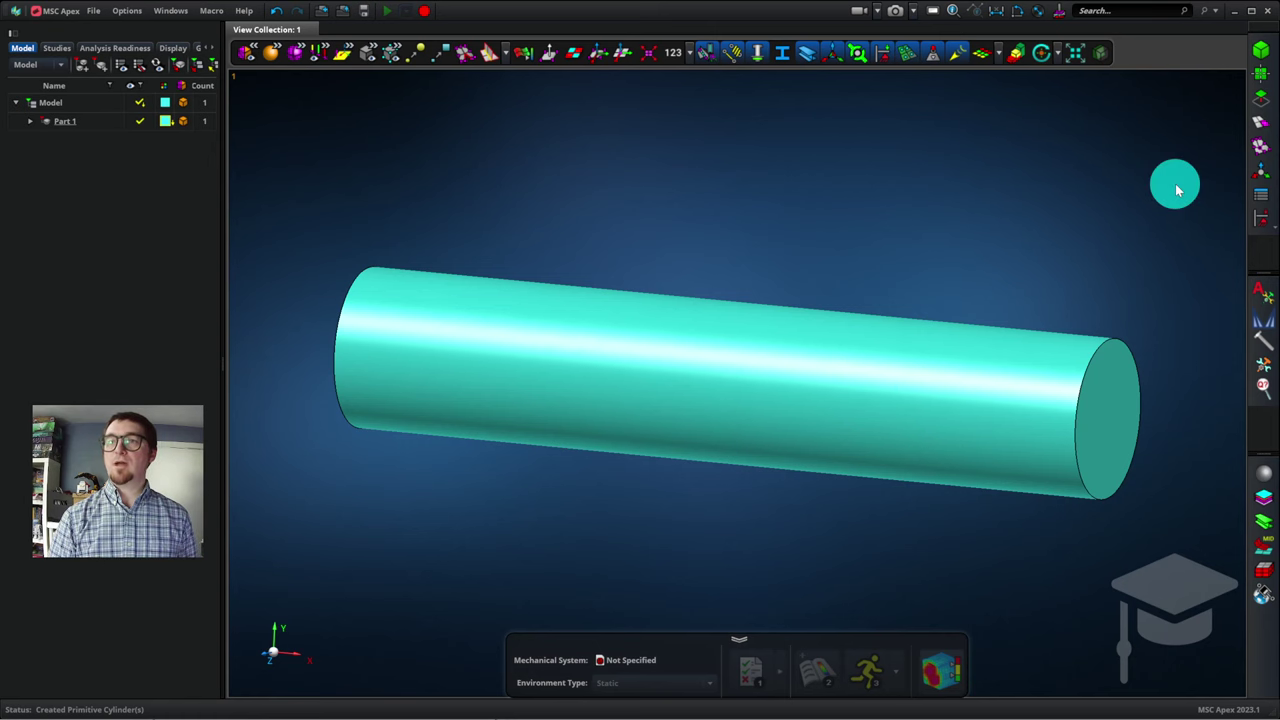
Hex-mesh the cylinder at 0.01 m element size, producing Mesh 1 with 1,200 elements
left_click(1262, 120)
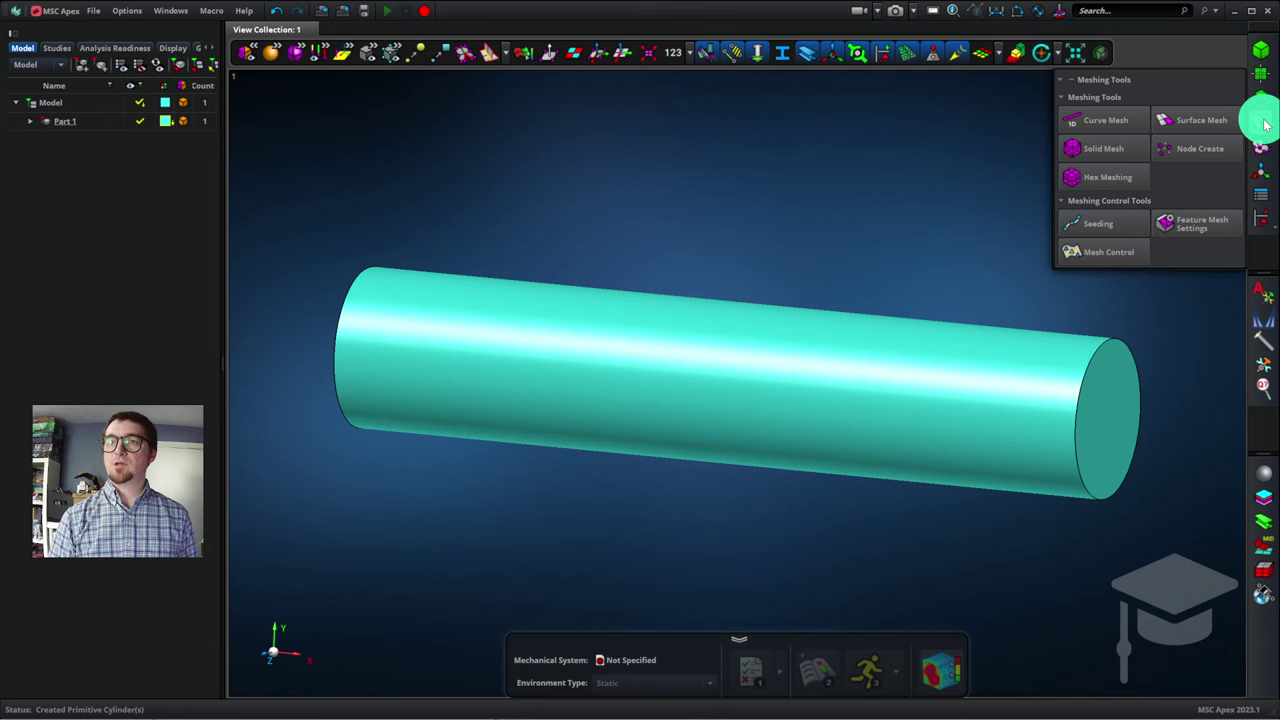
left_click(1086, 190)
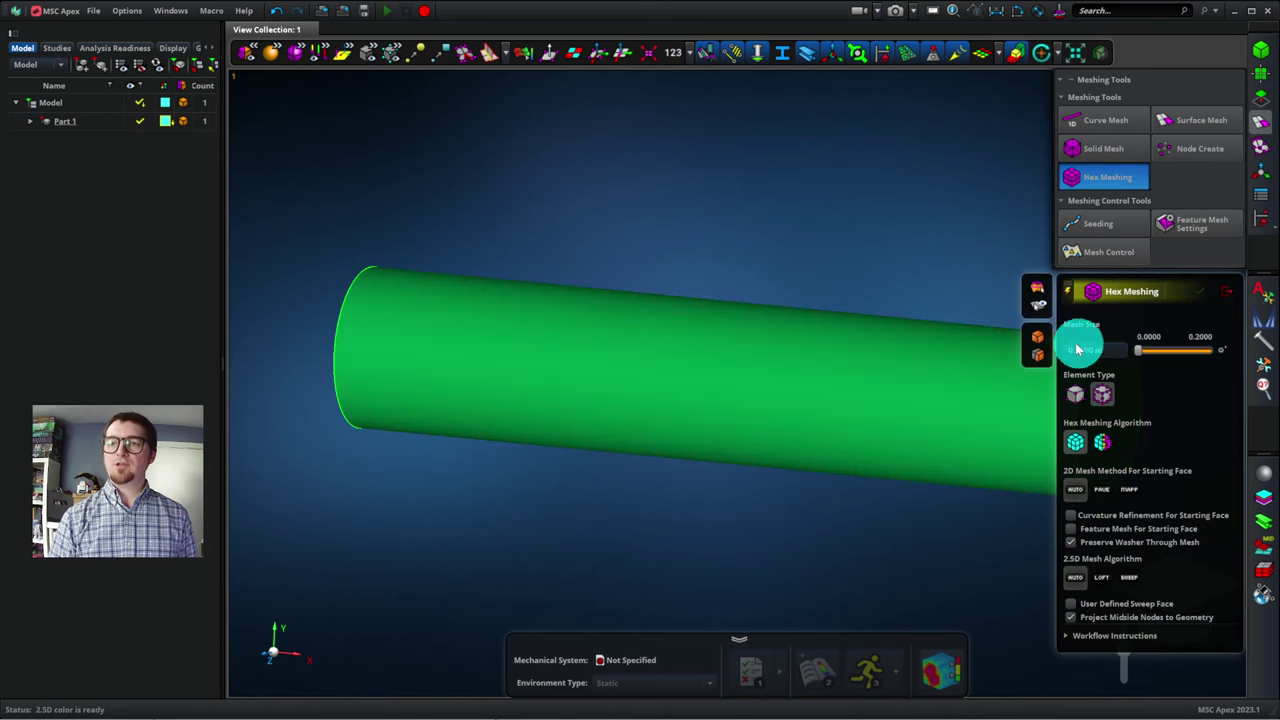
left_click(1100, 396)
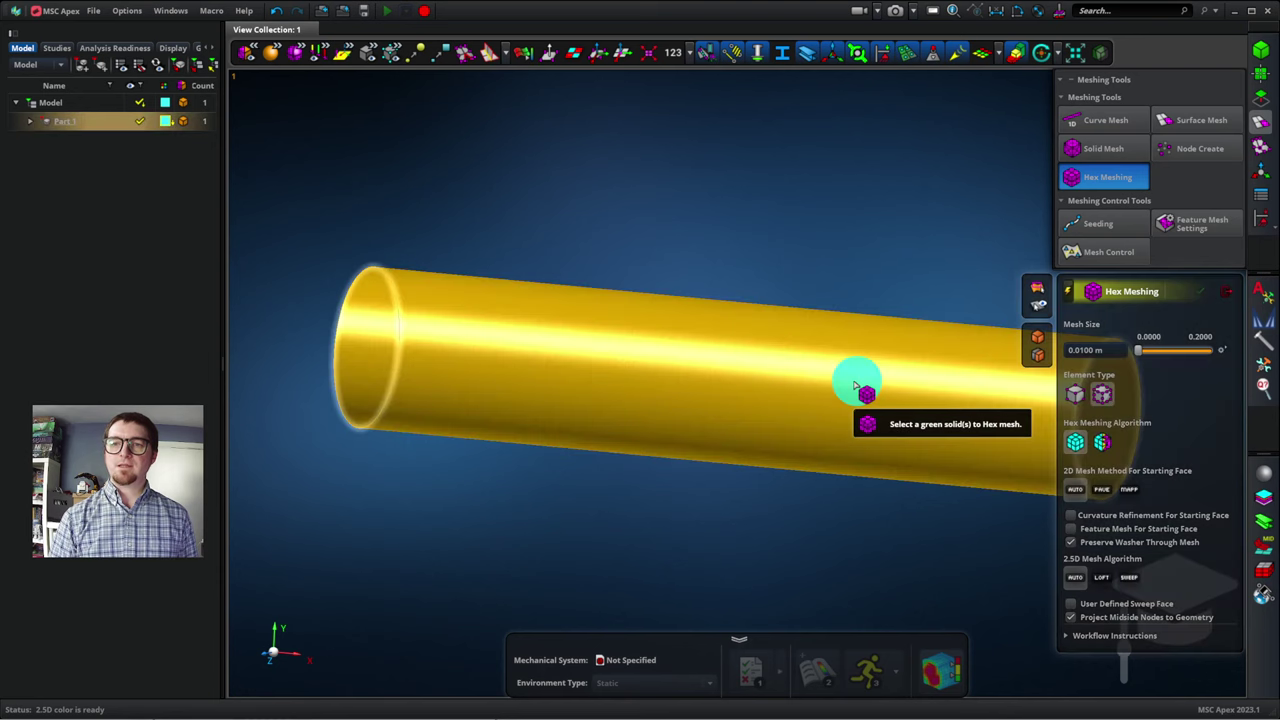
left_click(855, 386)
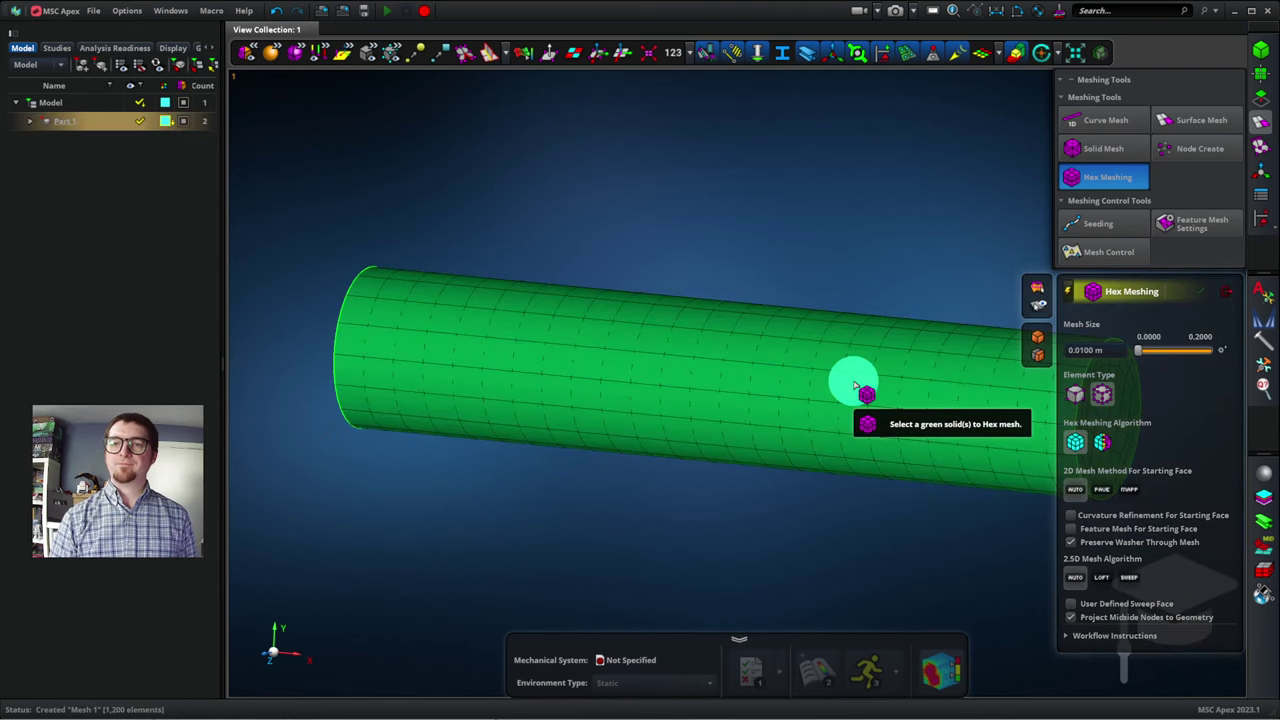
left_click(1225, 290)
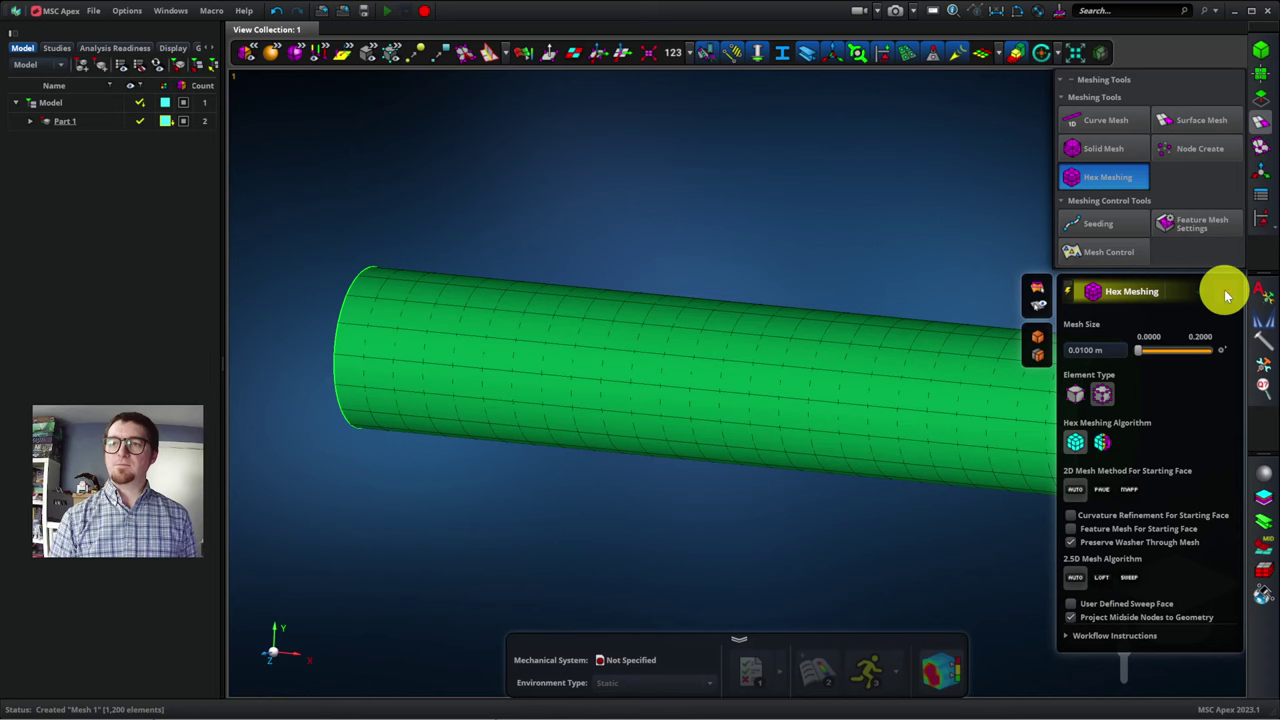
left_click(1260, 120)
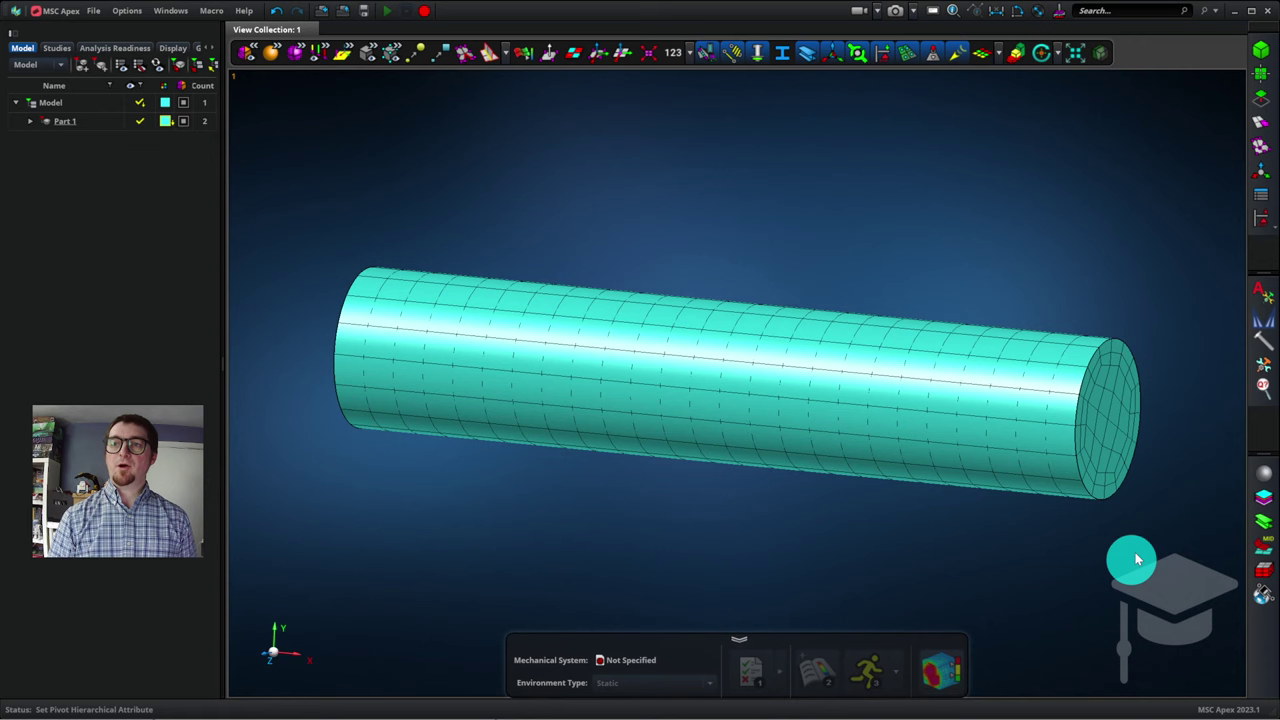
Start a remote-location Force-Moment load with moment Mx set to 10000 N m
left_click(1261, 219)
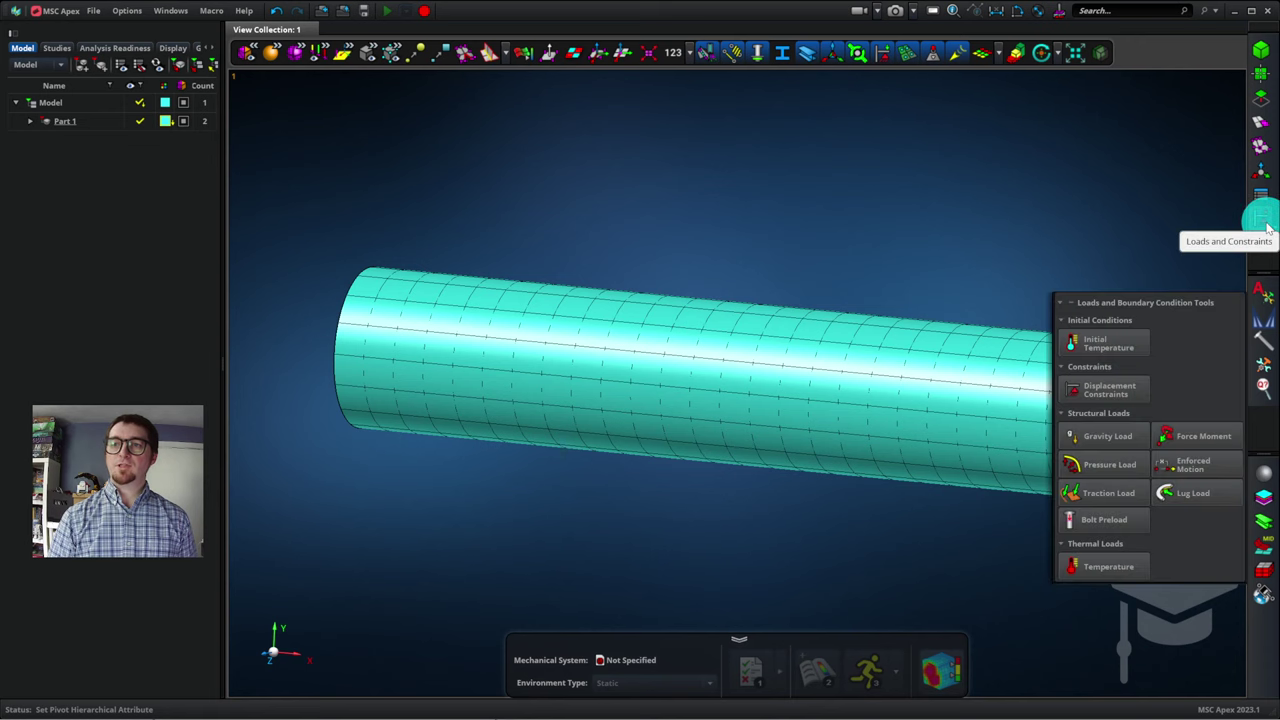
left_click(1180, 440)
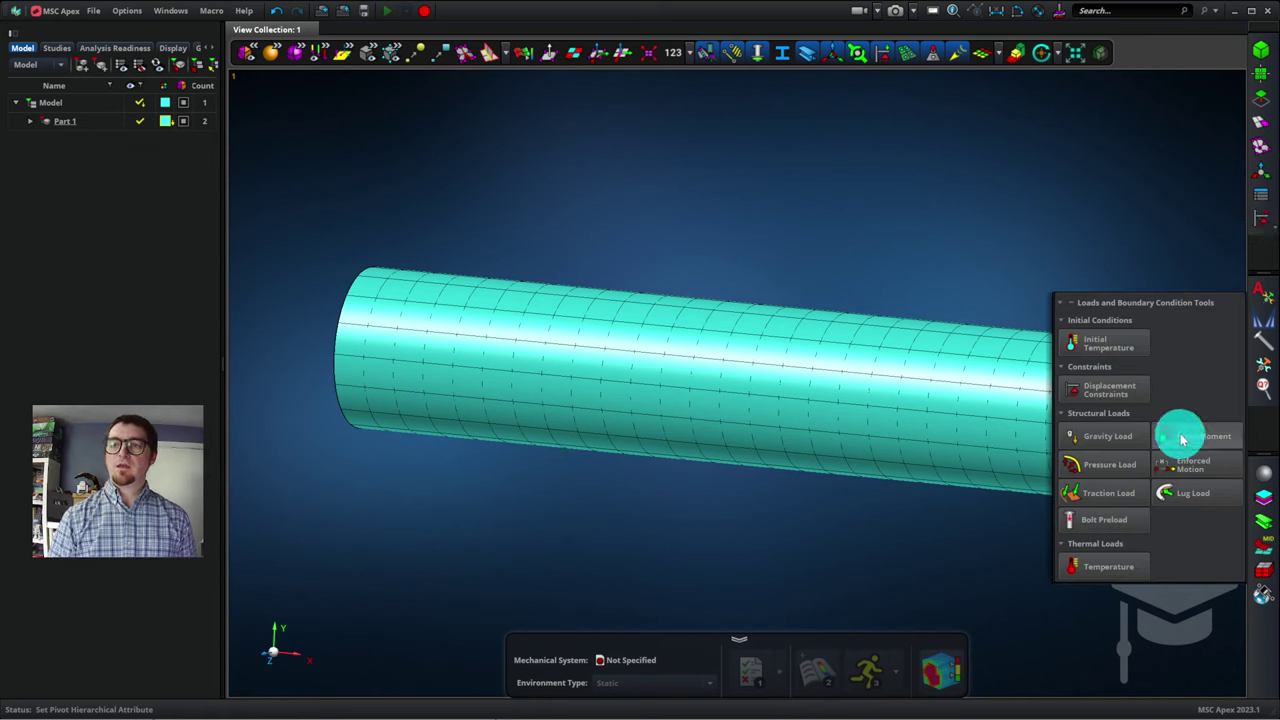
left_click(1182, 438)
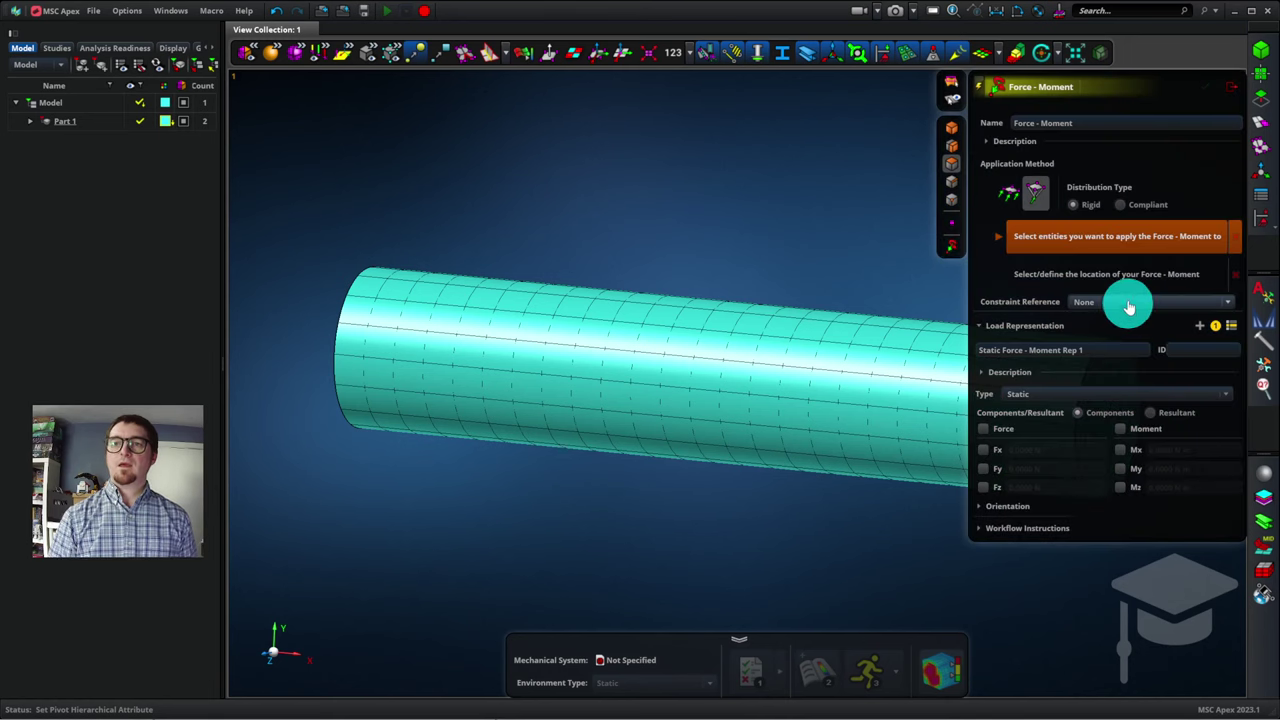
left_click(1038, 194)
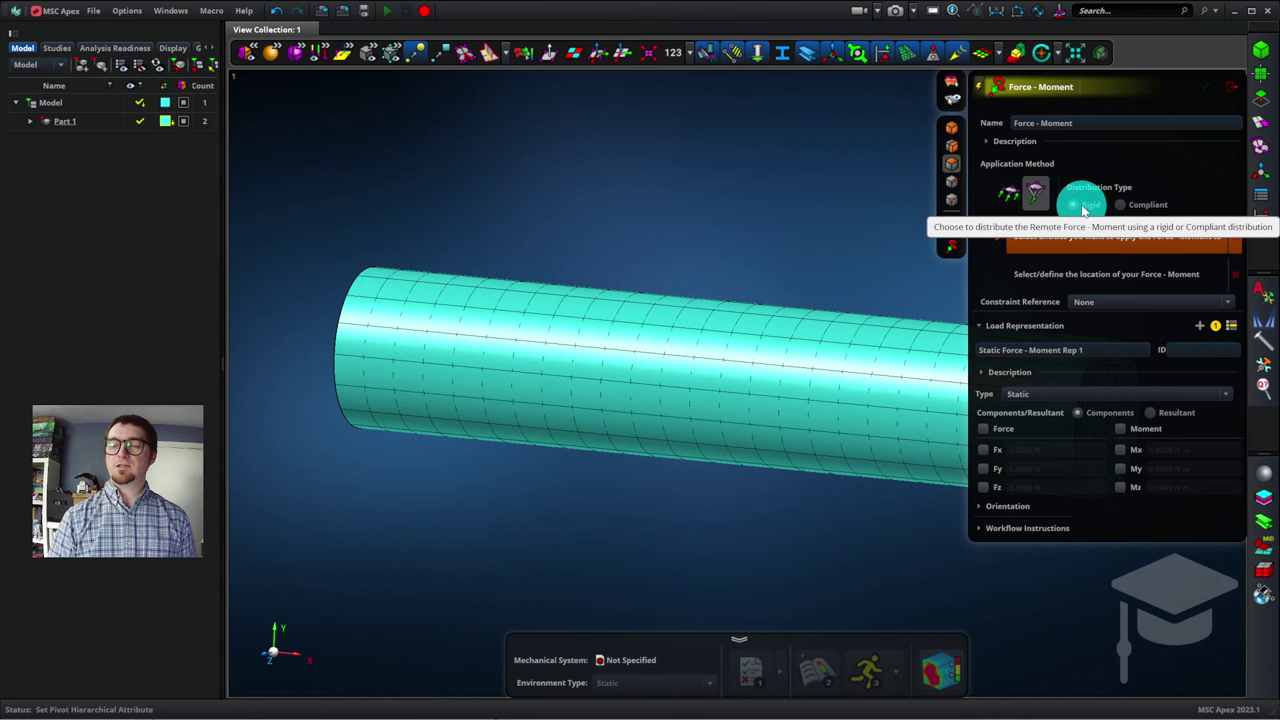
left_click(1120, 452)
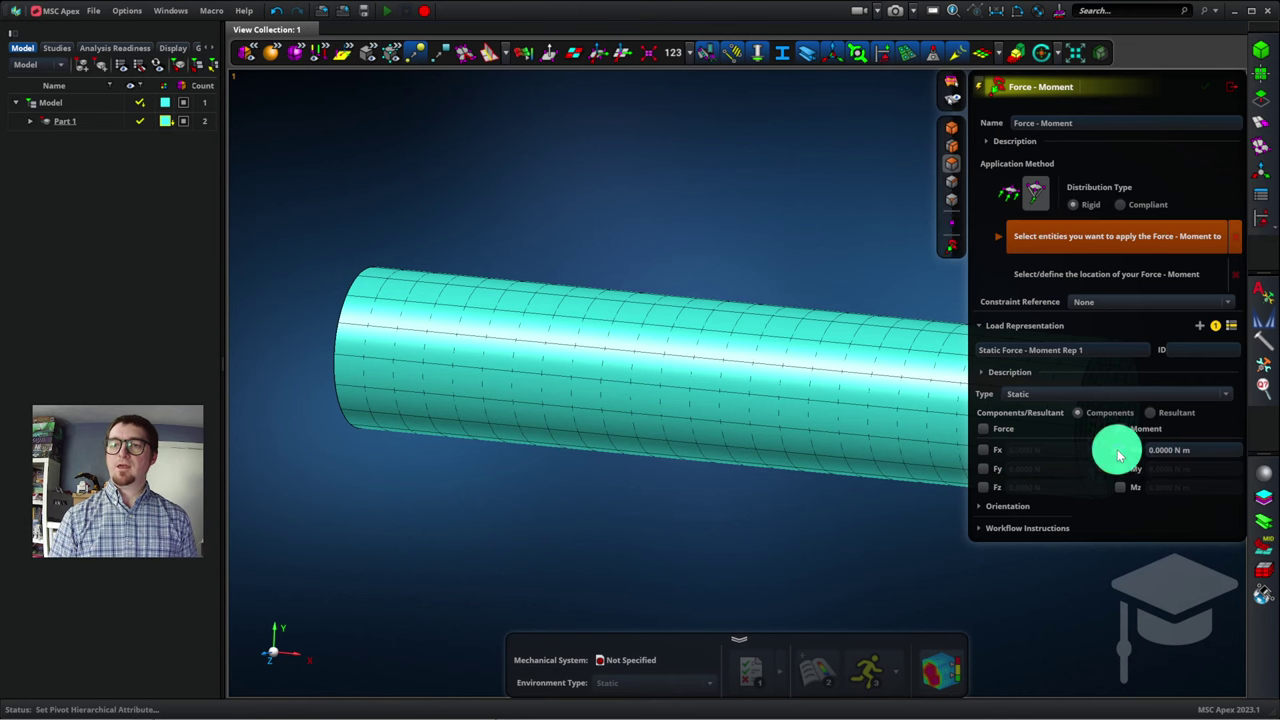
left_click(1169, 450)
double_click(1169, 450)
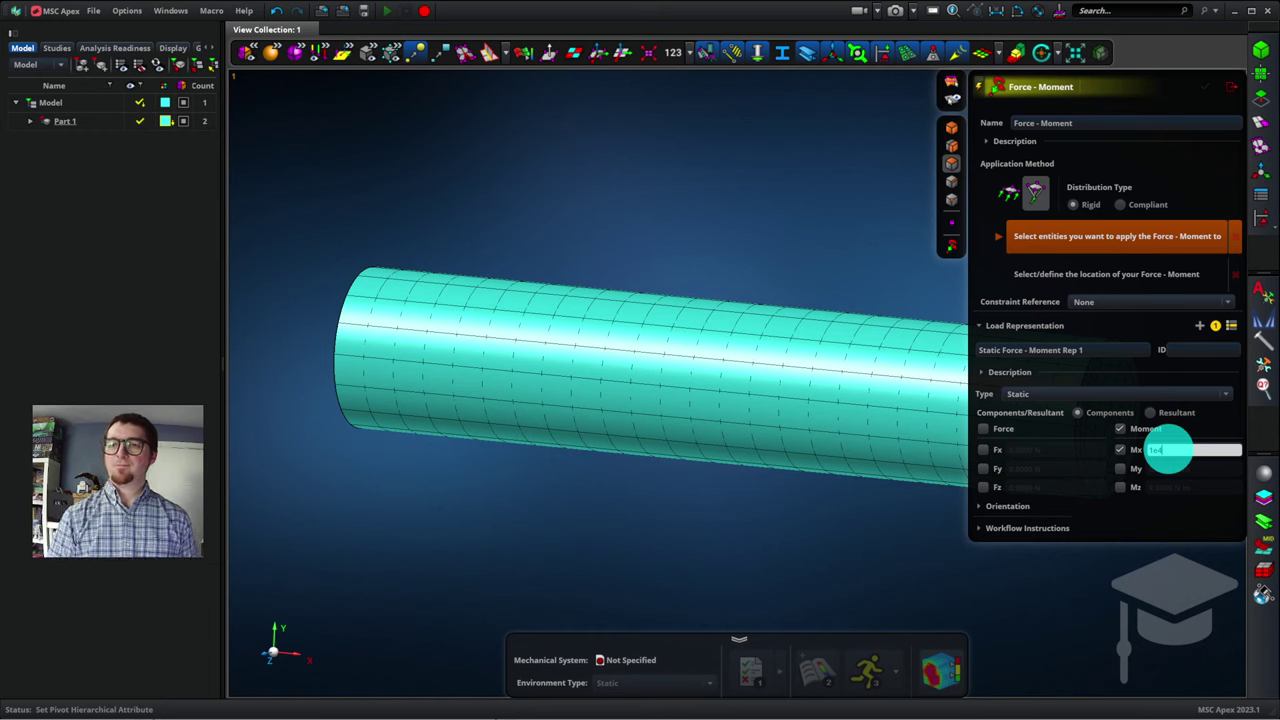
key("Return")
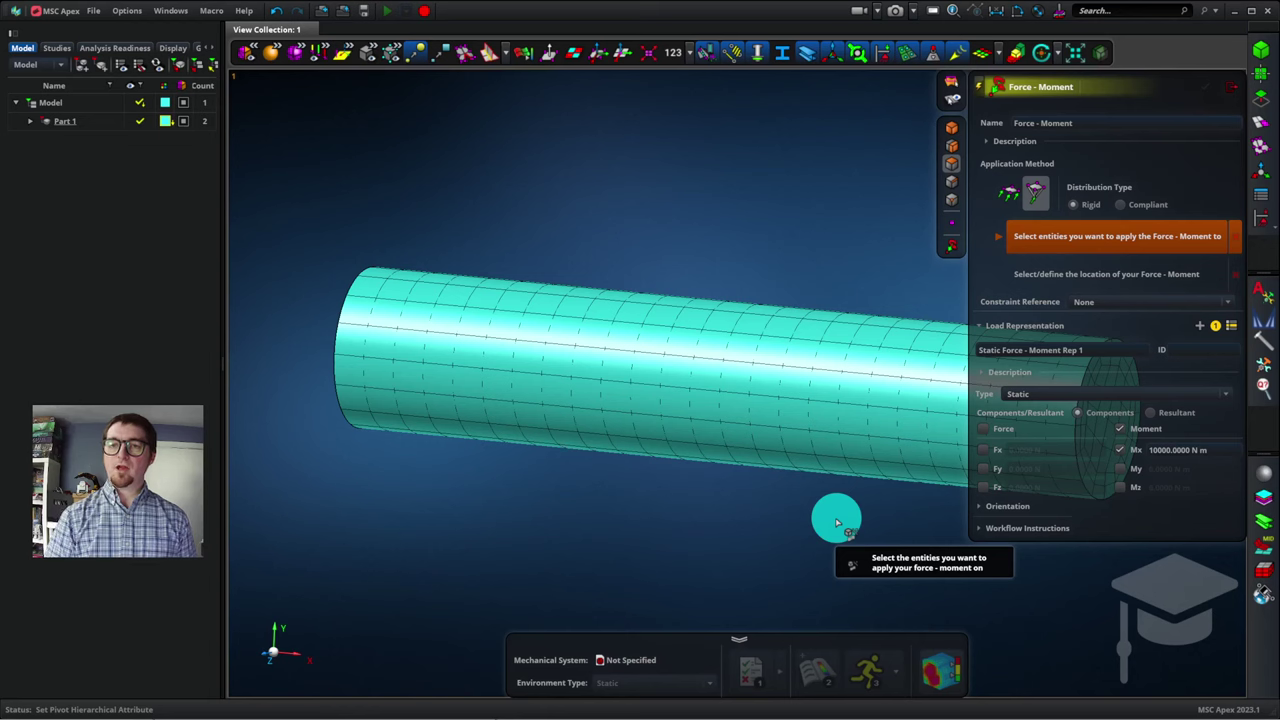
Apply the 10000 N m Mx moment to the rod's end face, located at its averaged centre
middle_click_drag(836, 522, 437, 410)
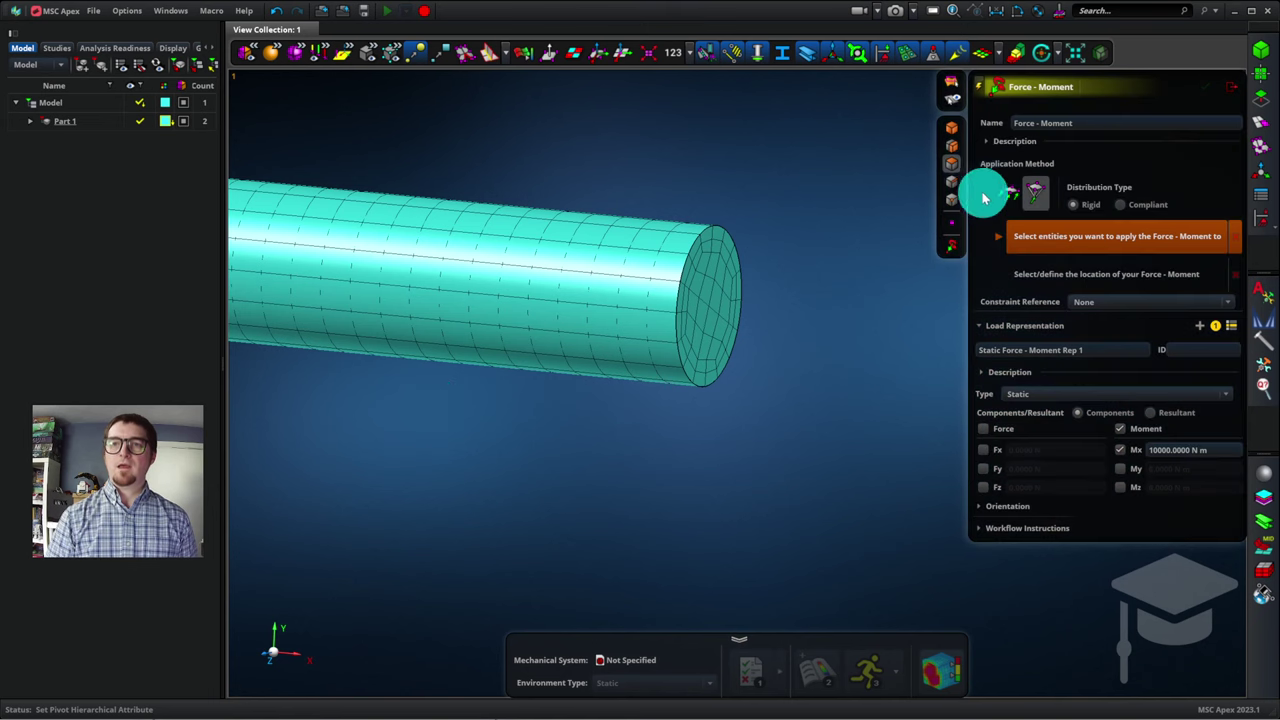
left_click(952, 168)
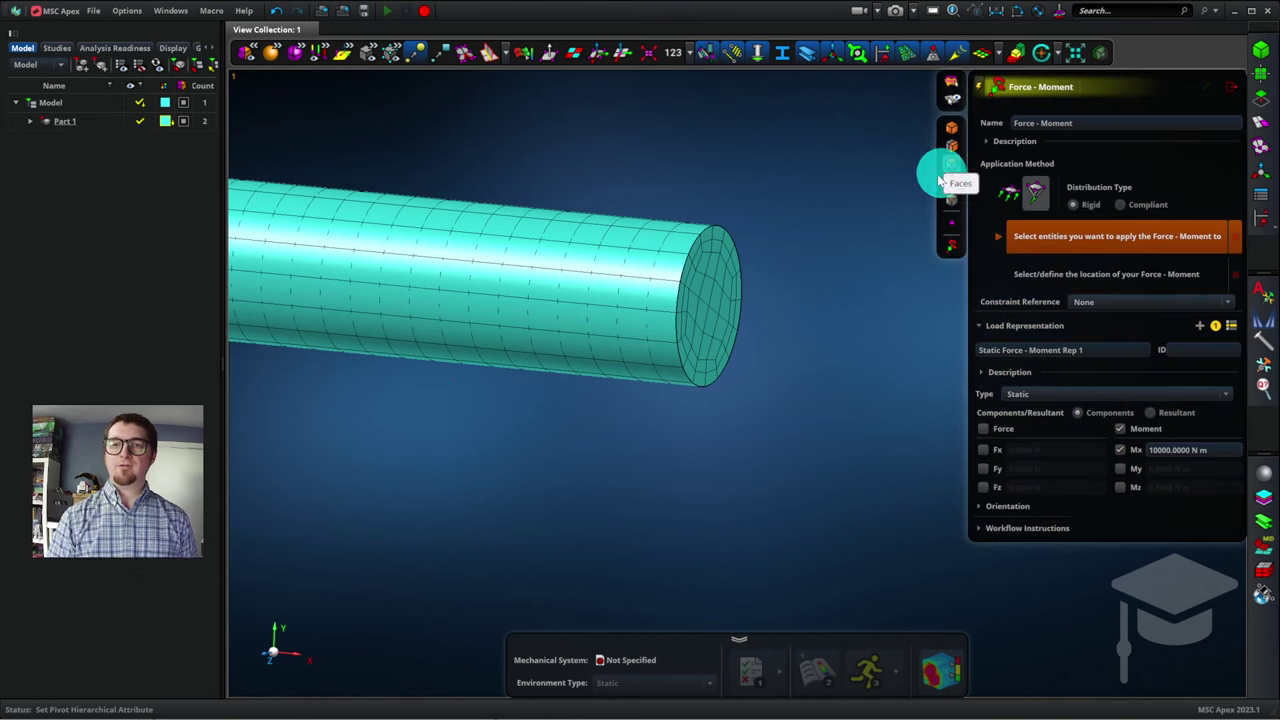
left_click(704, 318)
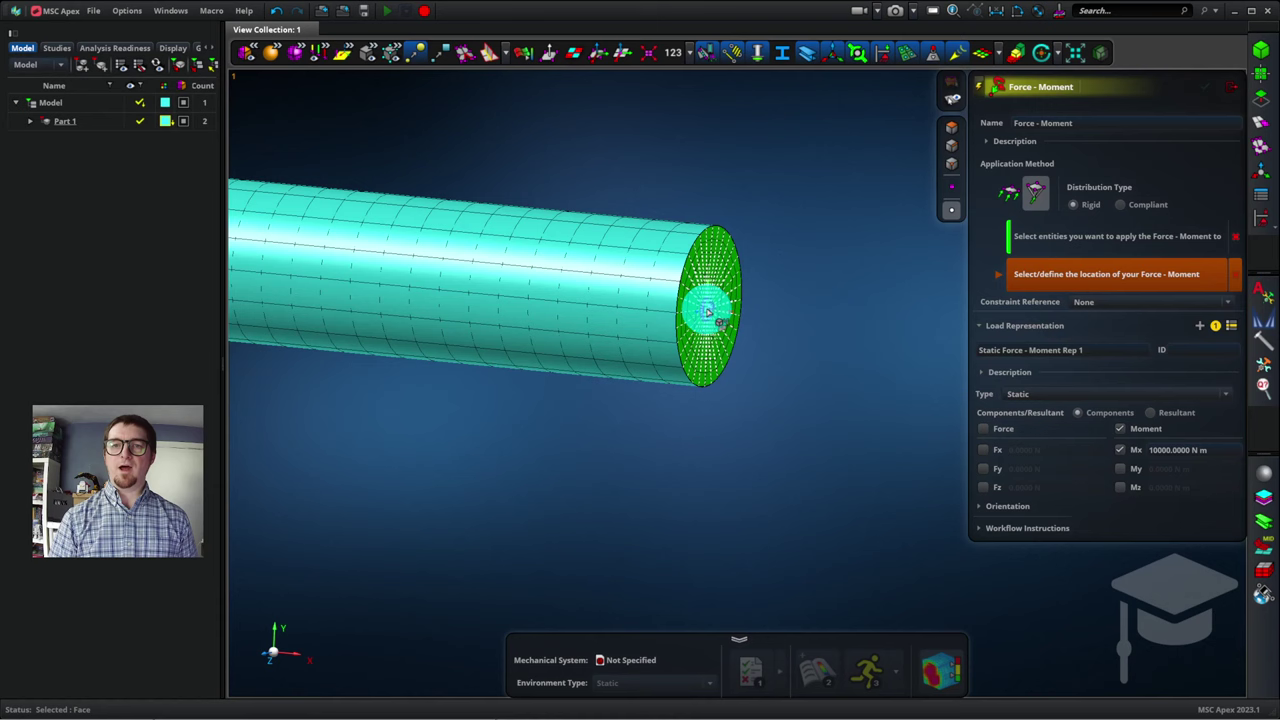
left_click(982, 210)
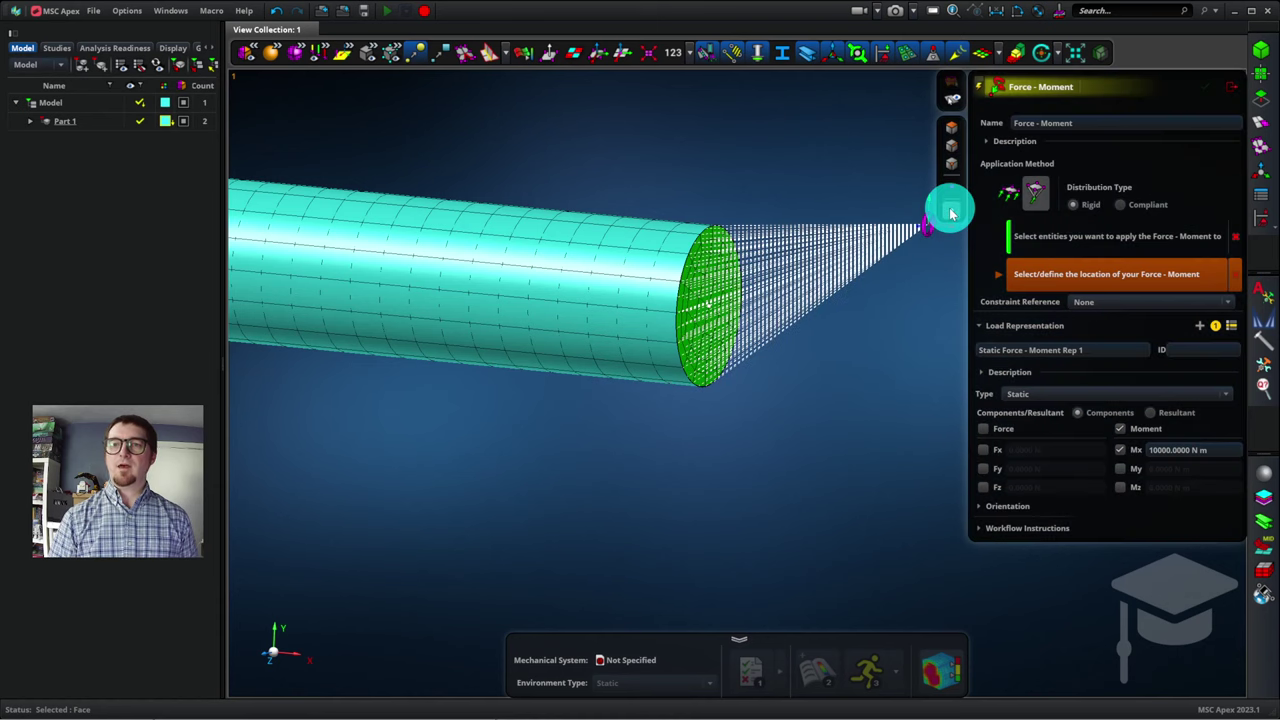
left_click(951, 213)
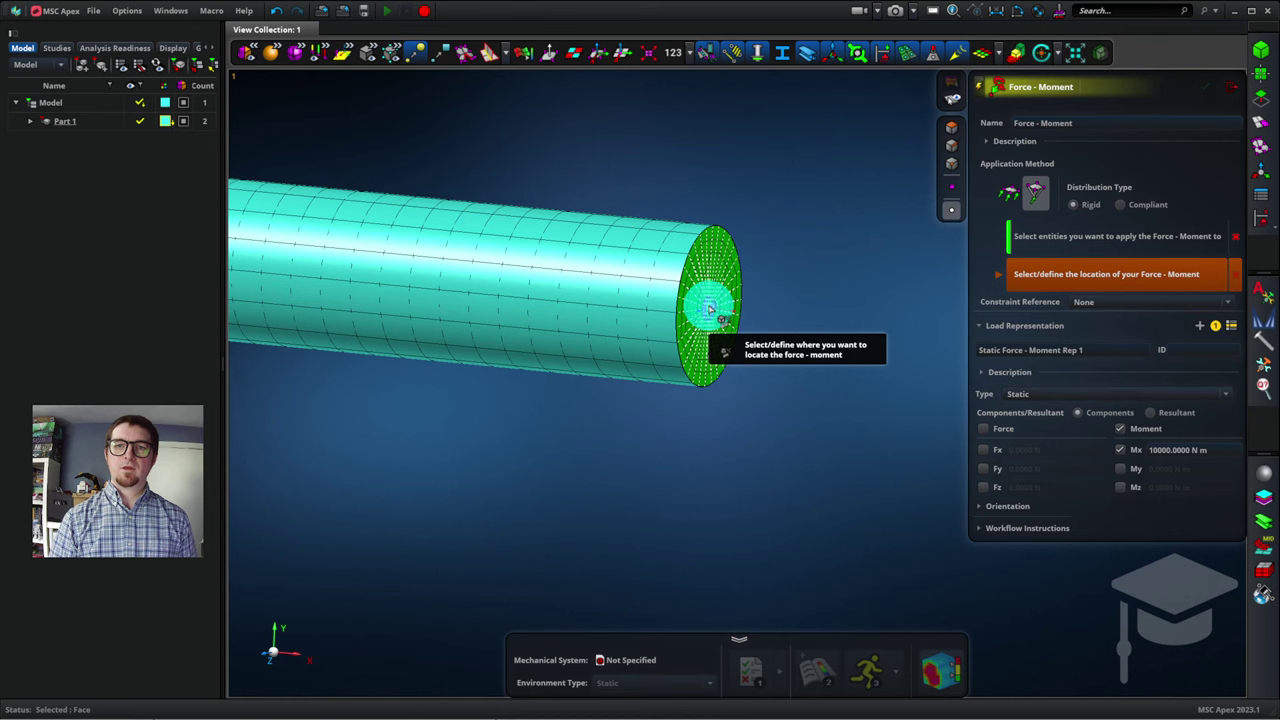
left_click(710, 309)
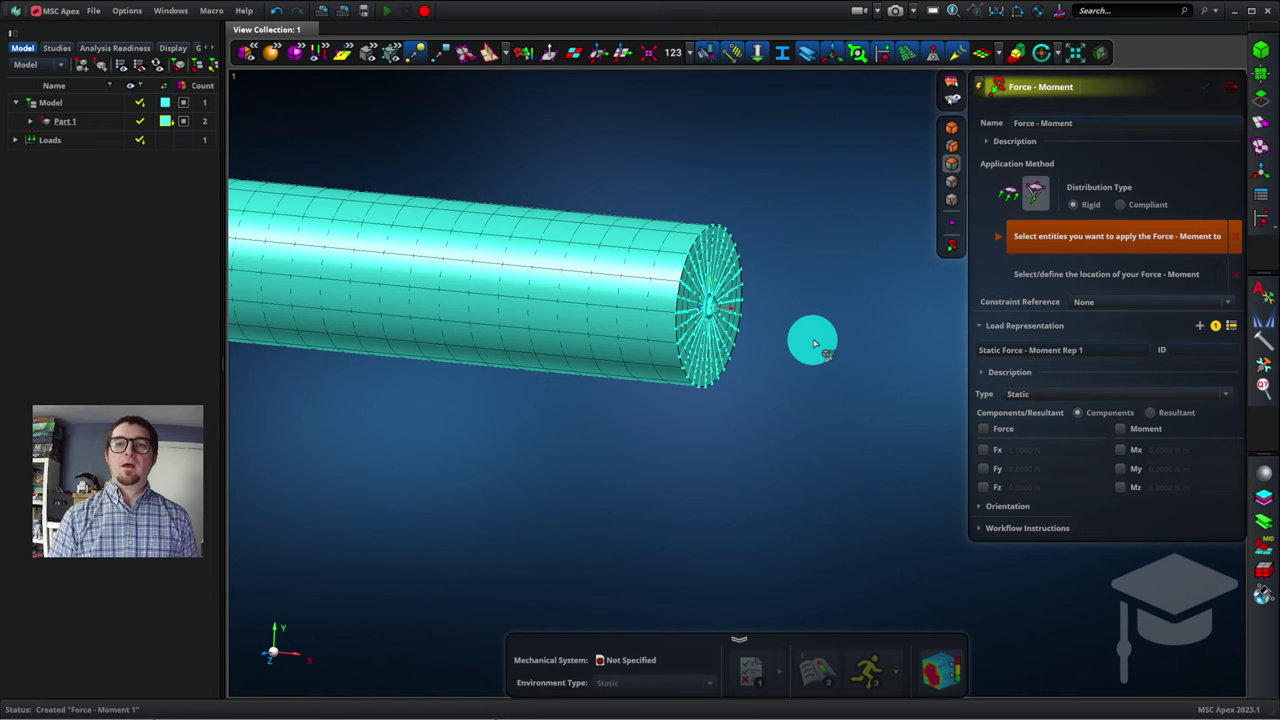
Save the loaded model as 'rod', then close it
left_click(1228, 92)
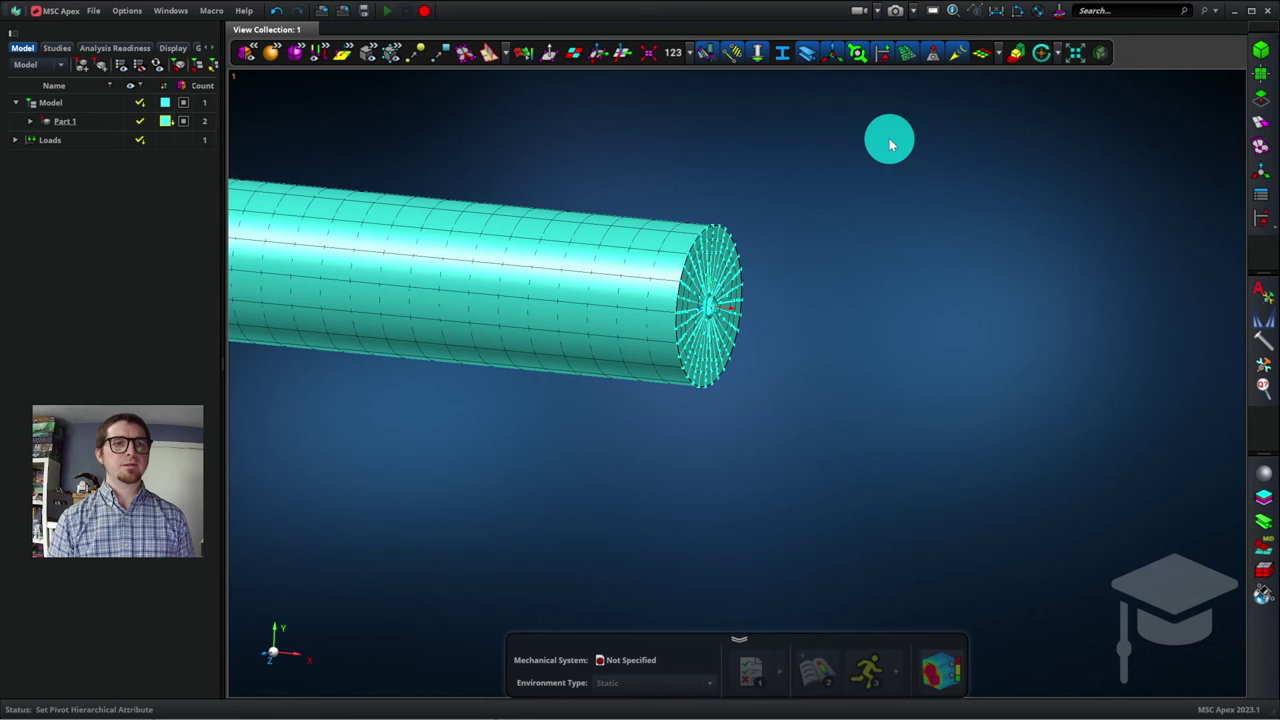
left_click(92, 12)
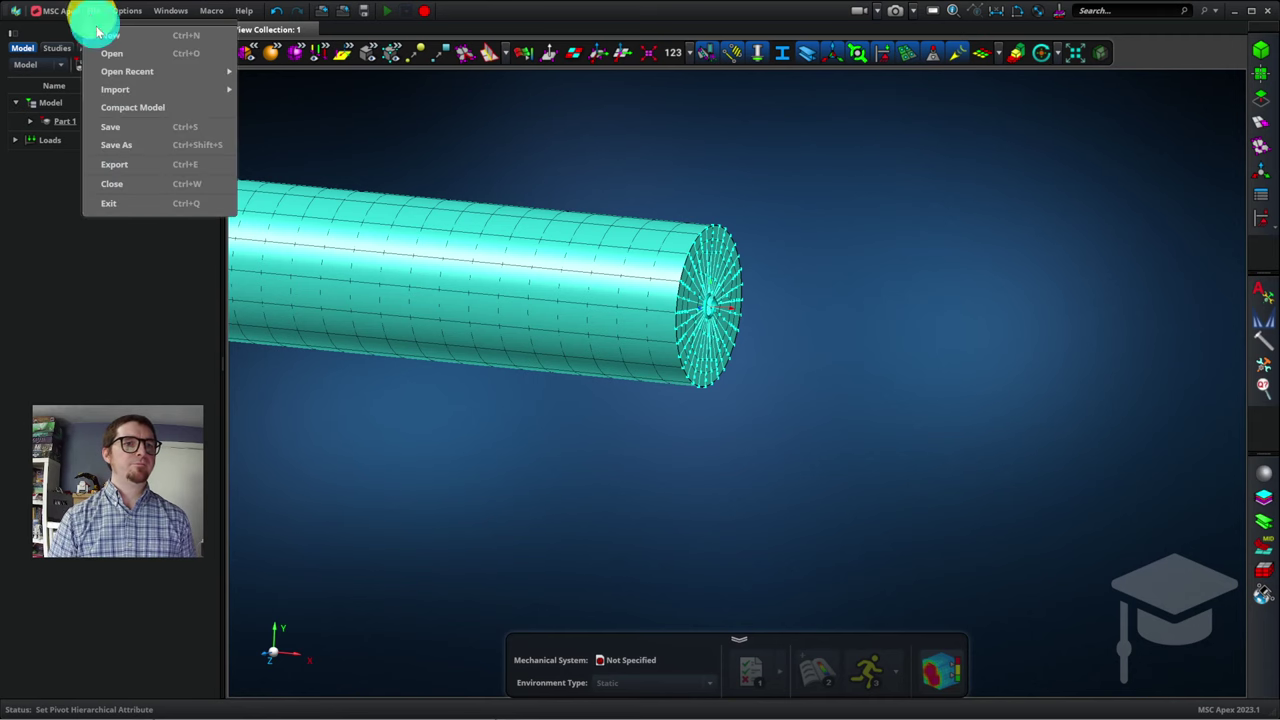
left_click(133, 146)
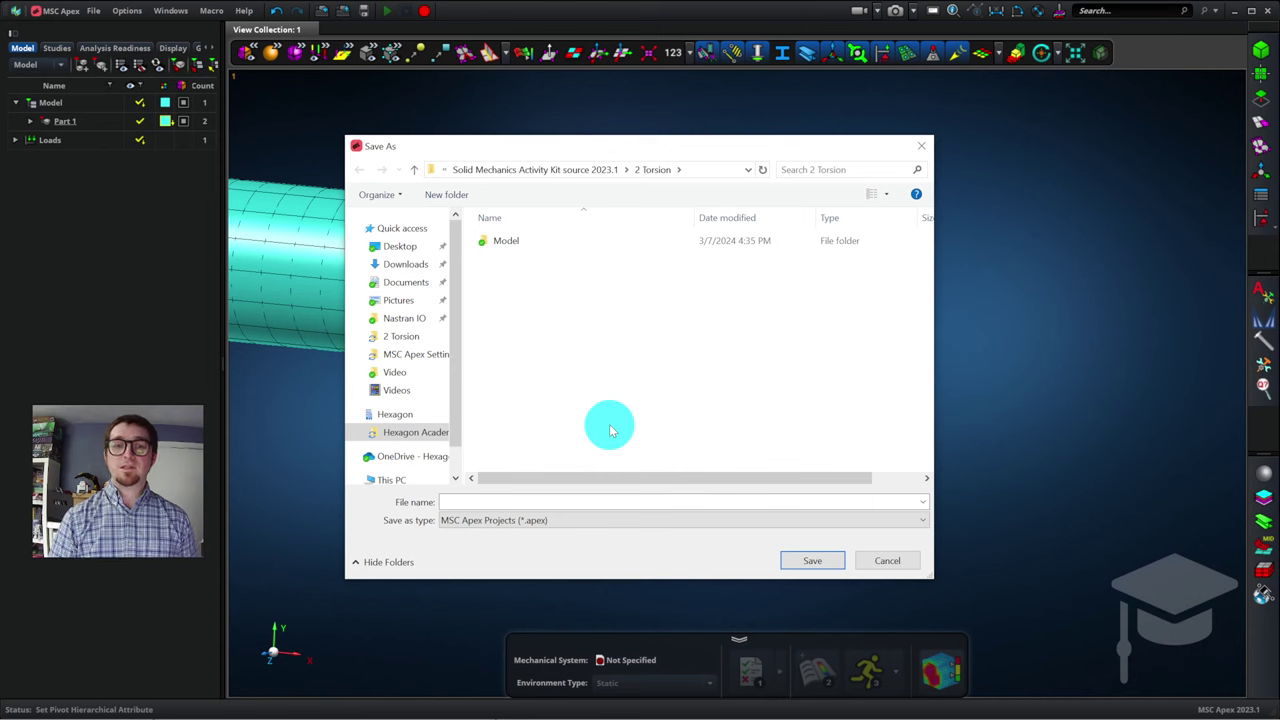
left_click(547, 501)
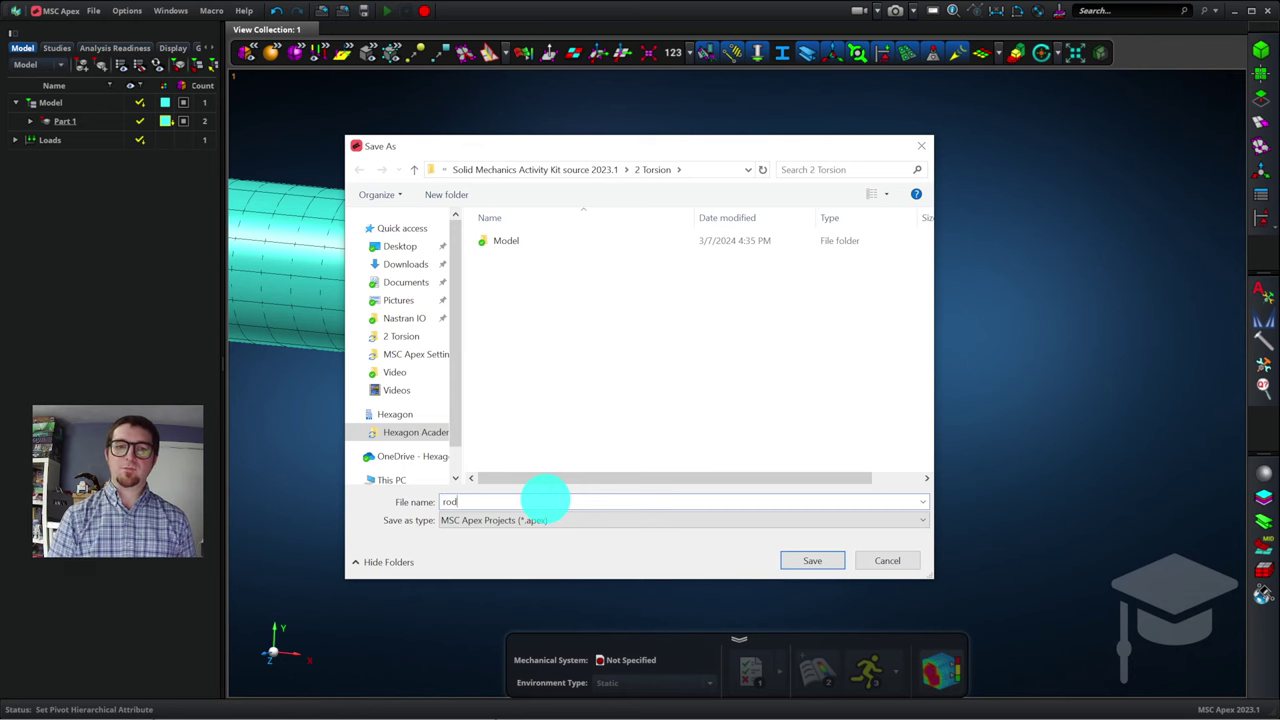
key("Return")
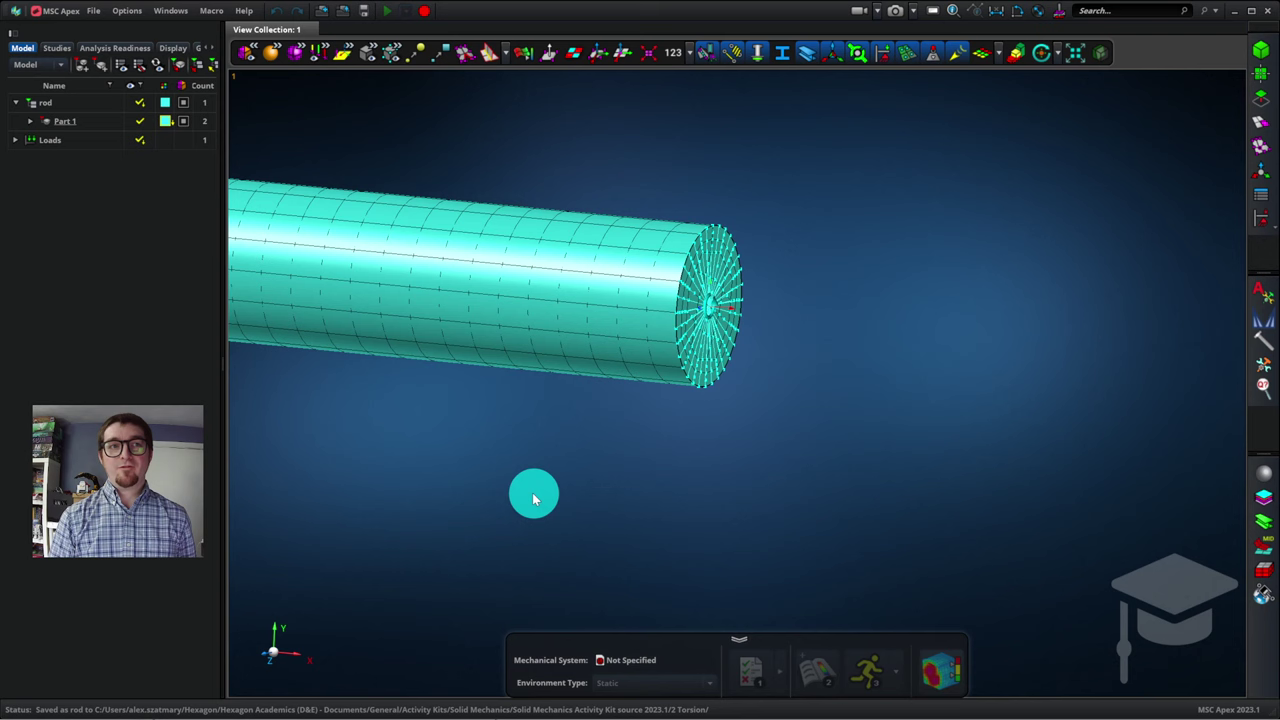
left_click(94, 11)
left_click(133, 188)
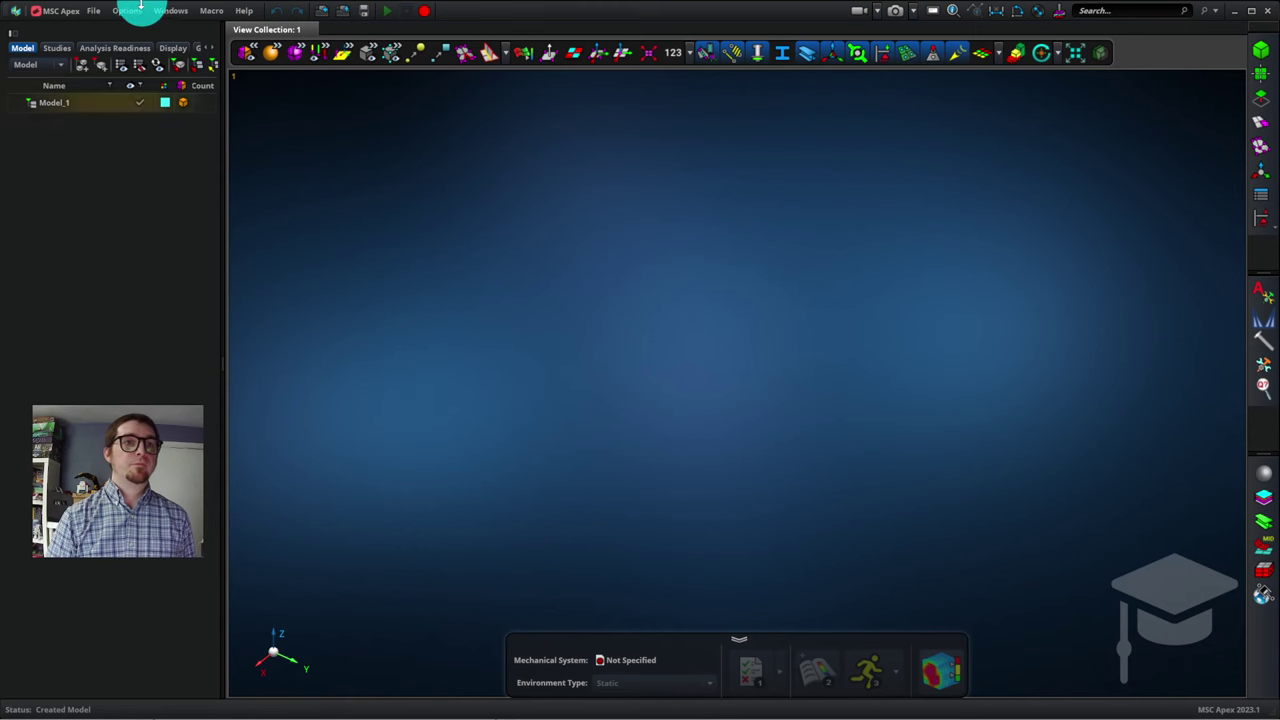
Reopen project.apex from the rod folder
left_click(97, 12)
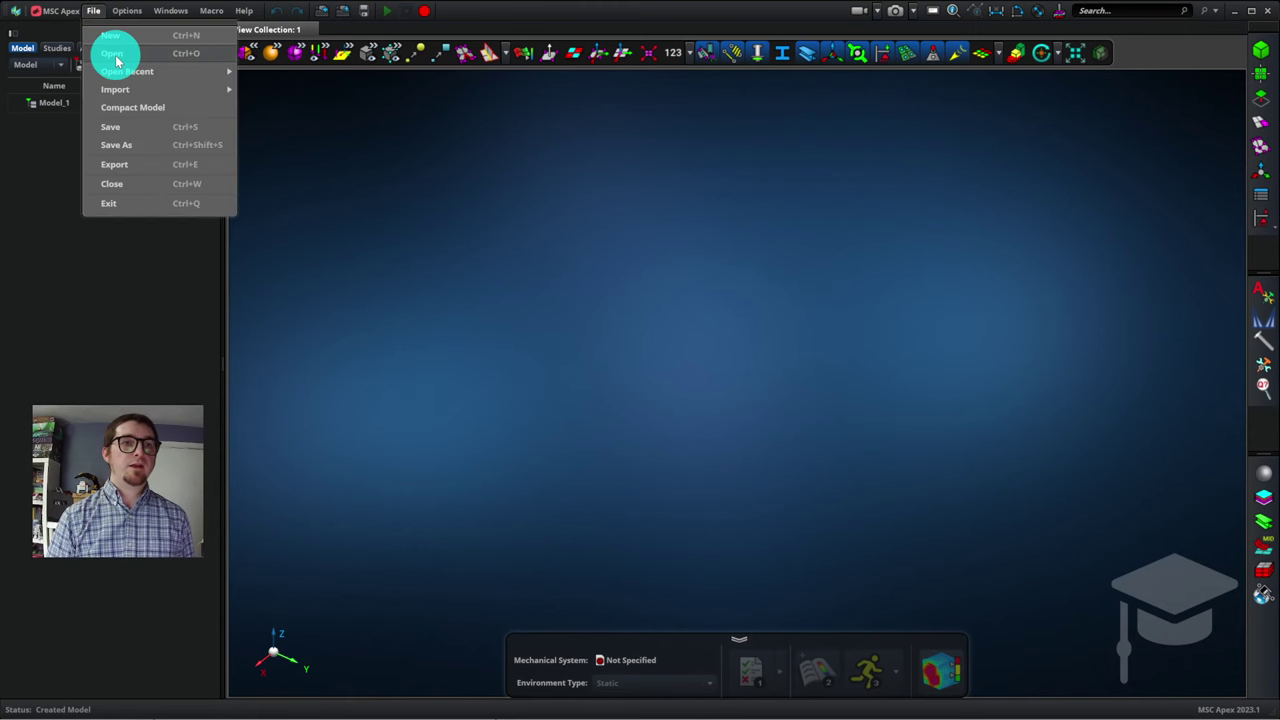
left_click(114, 51)
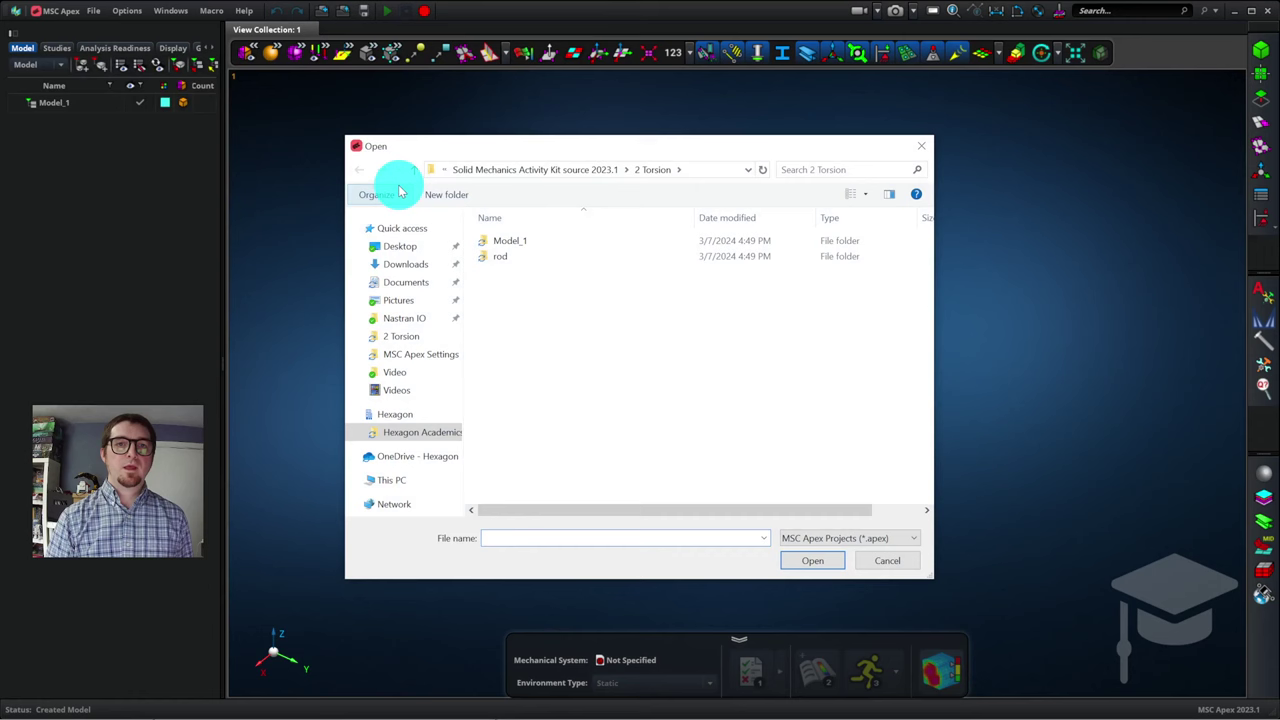
left_click(502, 262)
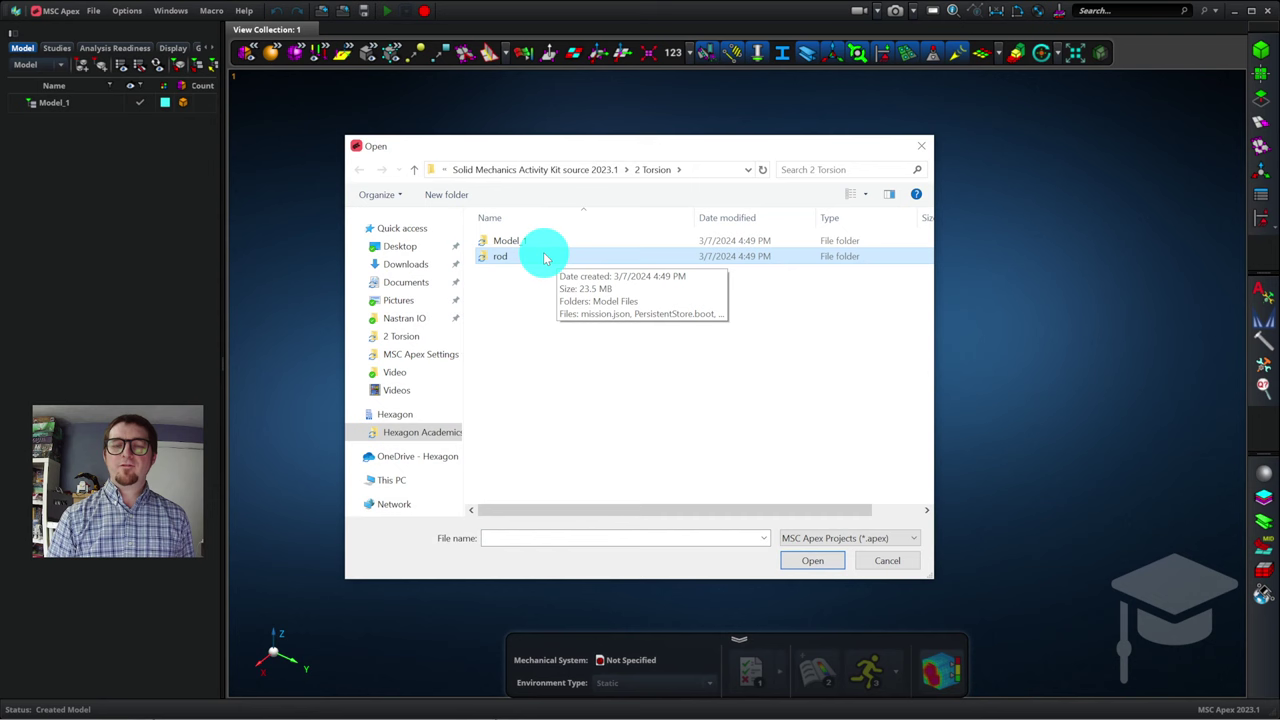
double_click(530, 256)
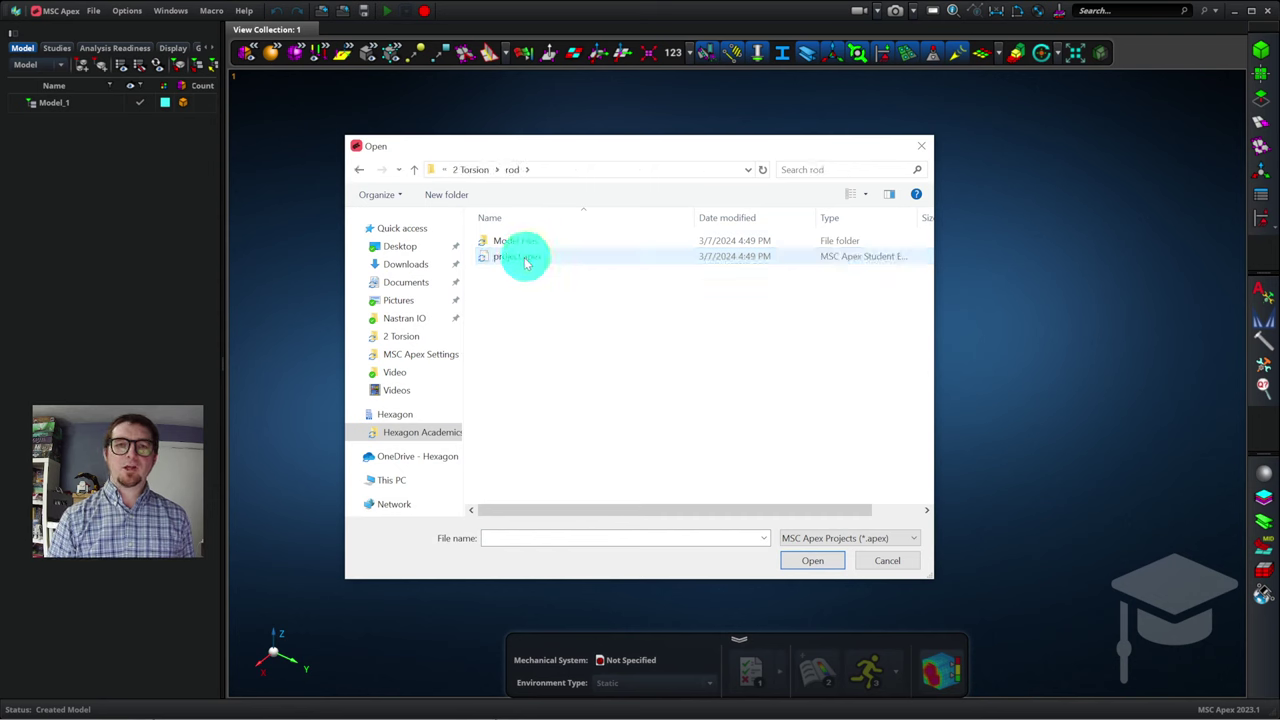
left_click(519, 257)
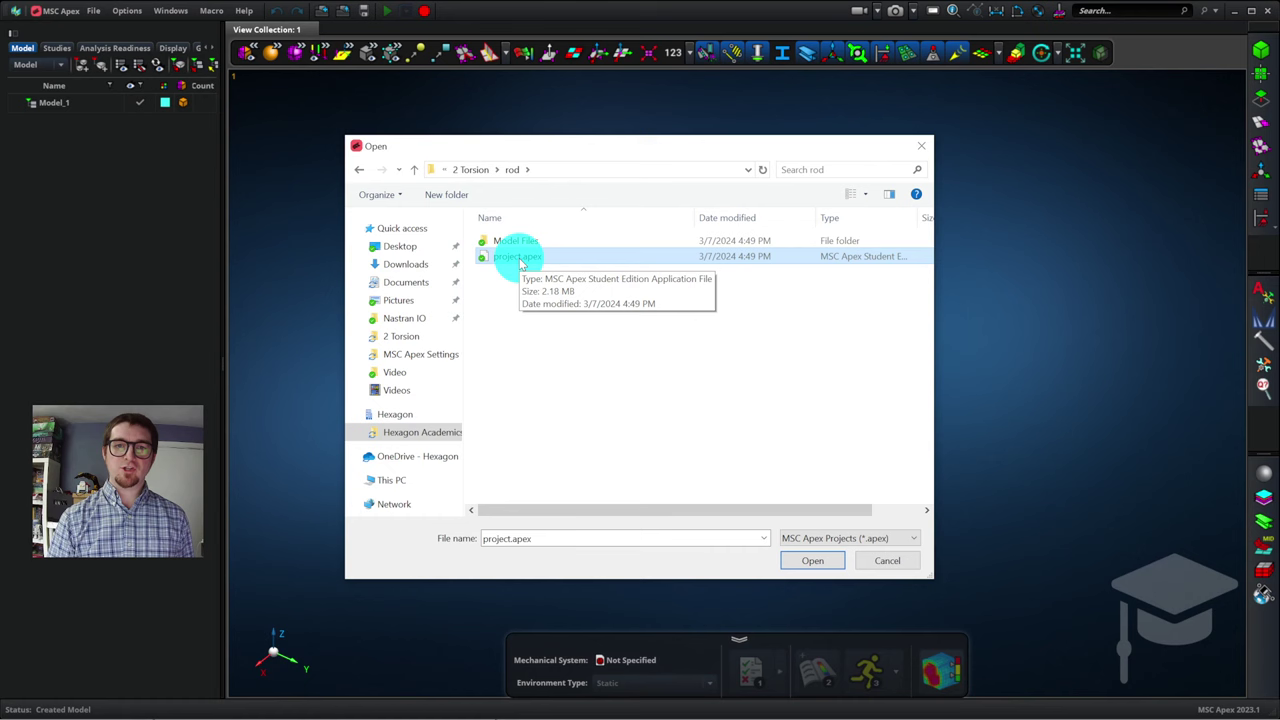
double_click(519, 258)
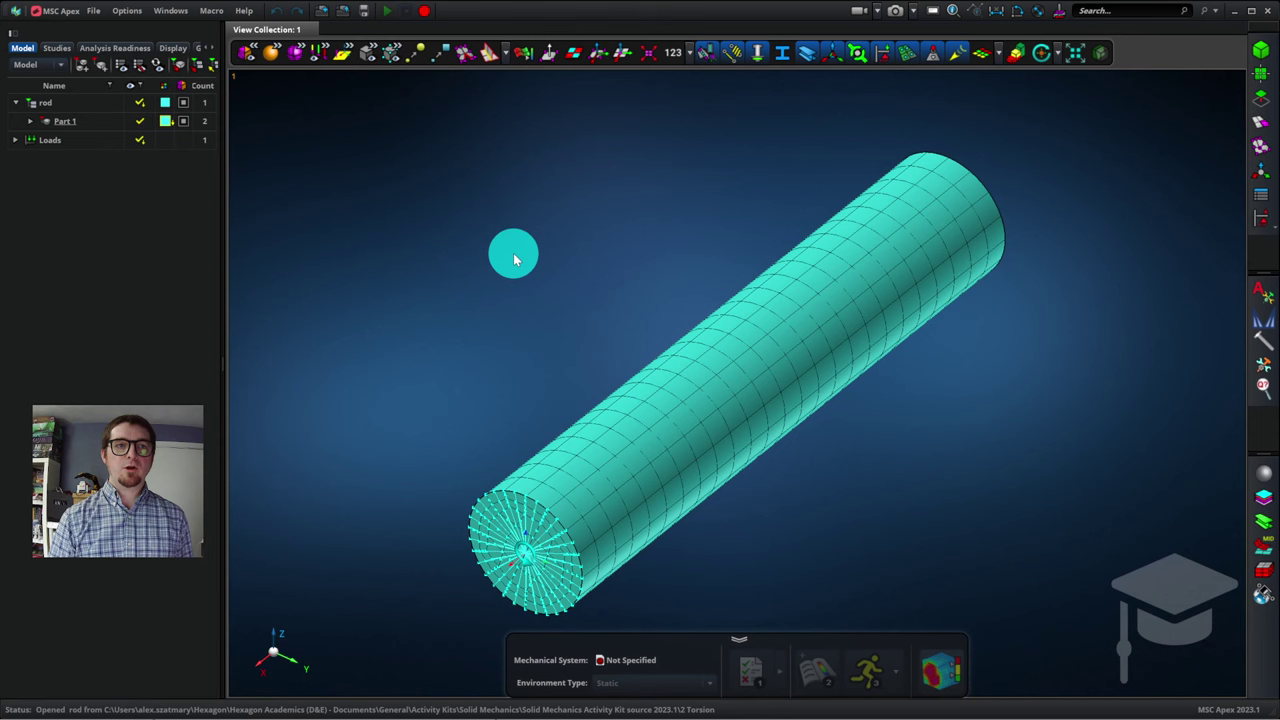
Save a copy named 'rod ACS' in the 2 Torsion folder and clear the selection
left_click(96, 12)
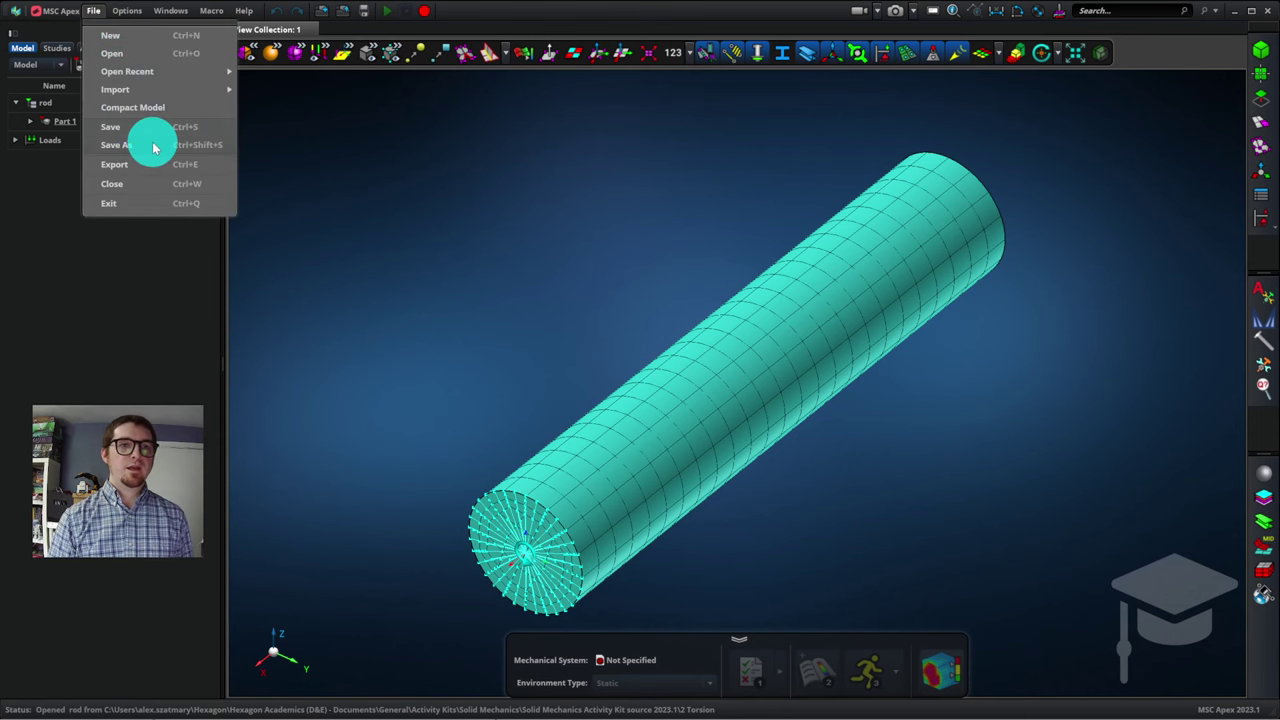
left_click(118, 144)
left_click(467, 172)
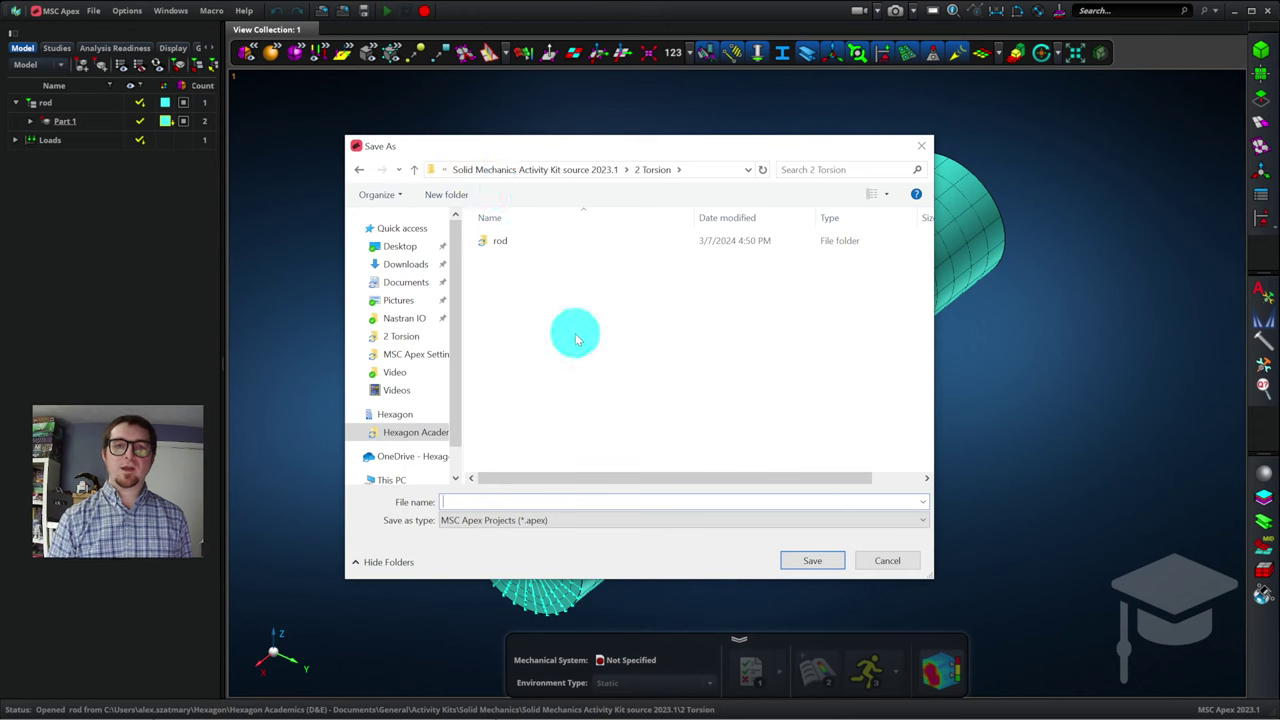
type("r")
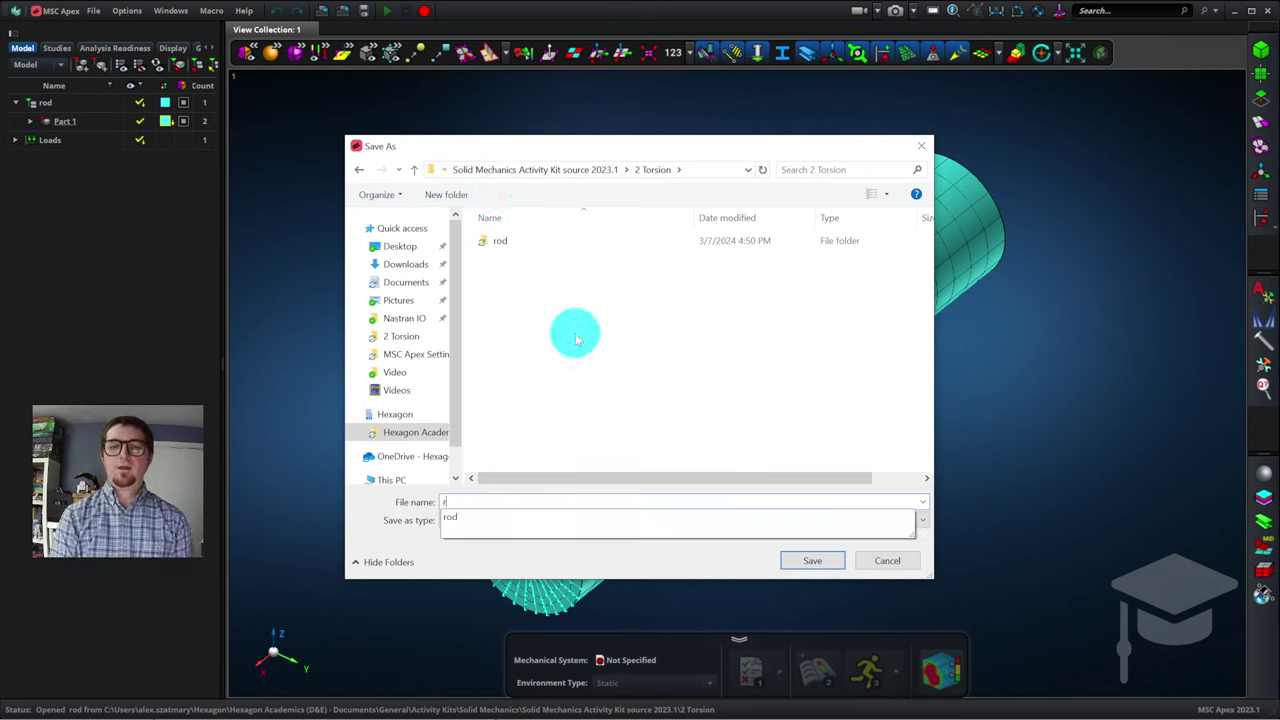
type("od ACS")
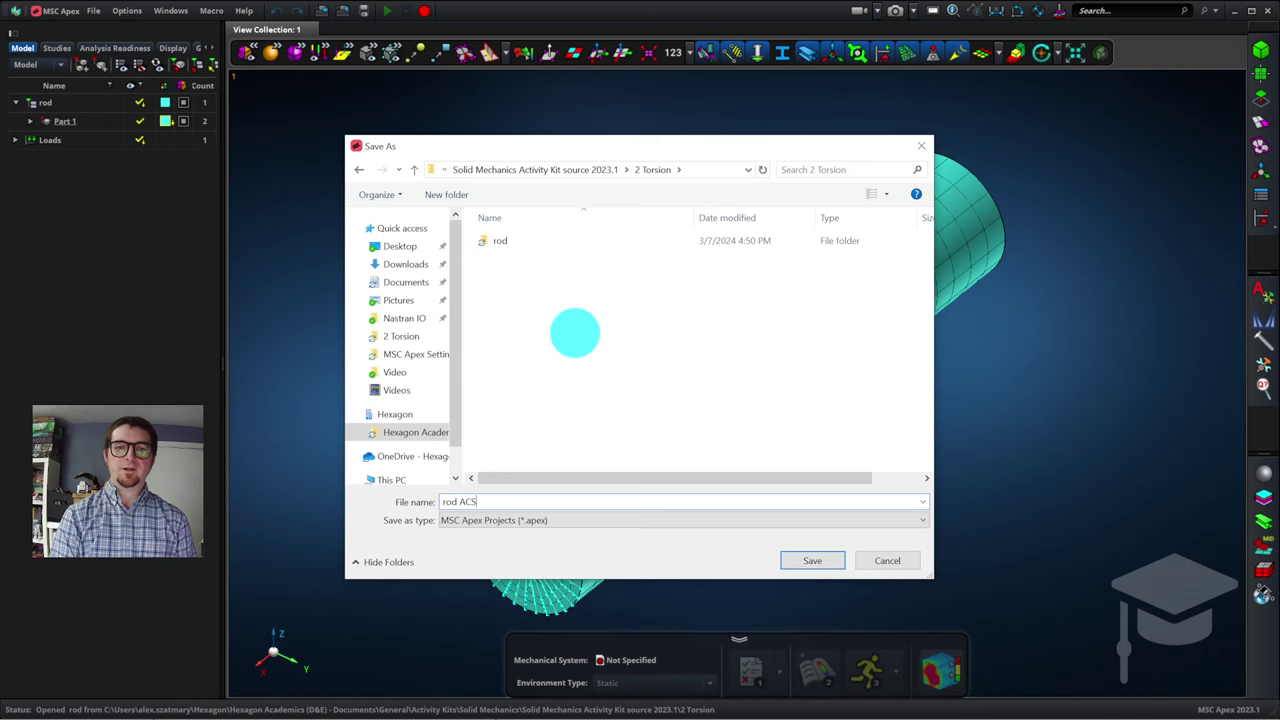
key("Return")
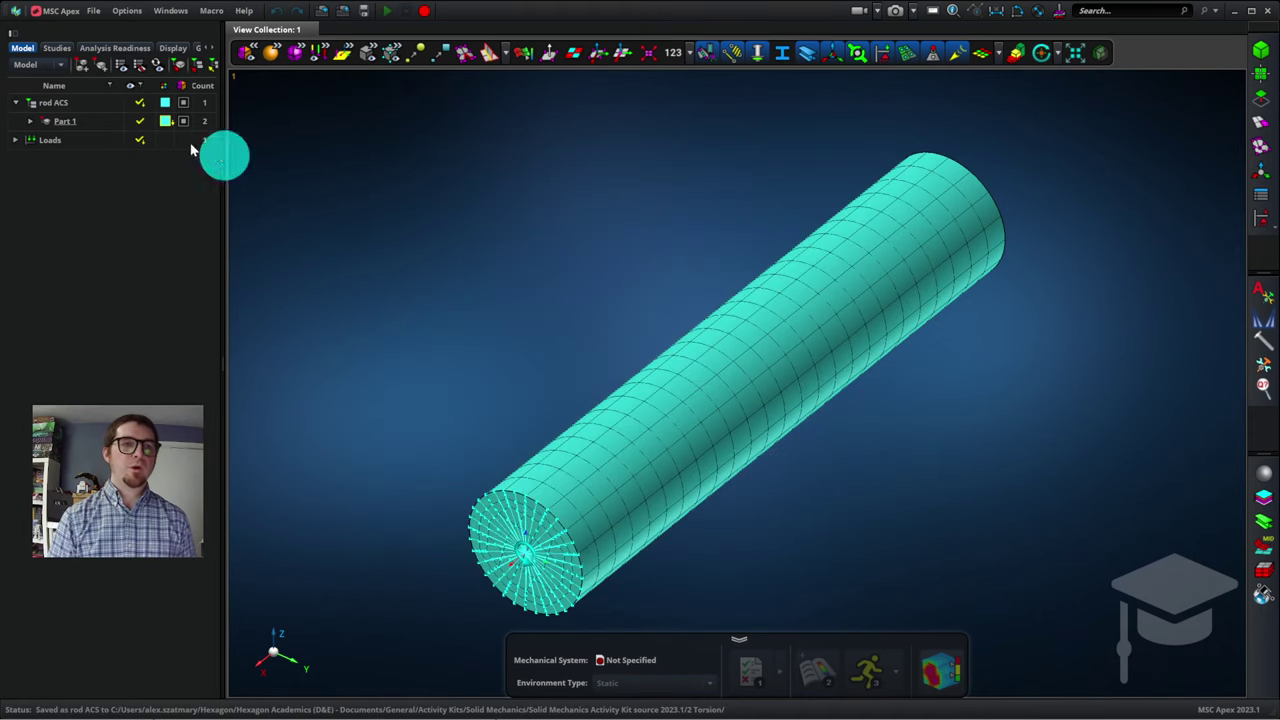
left_click(30, 102)
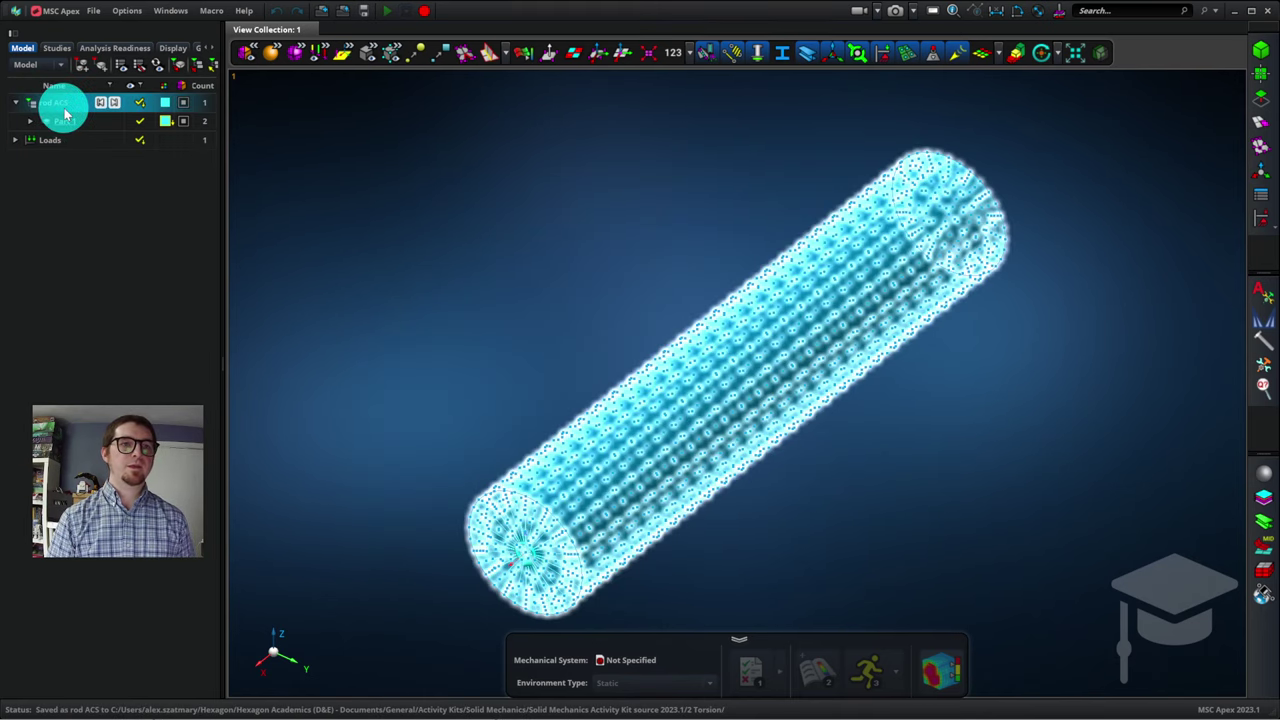
left_click(375, 281)
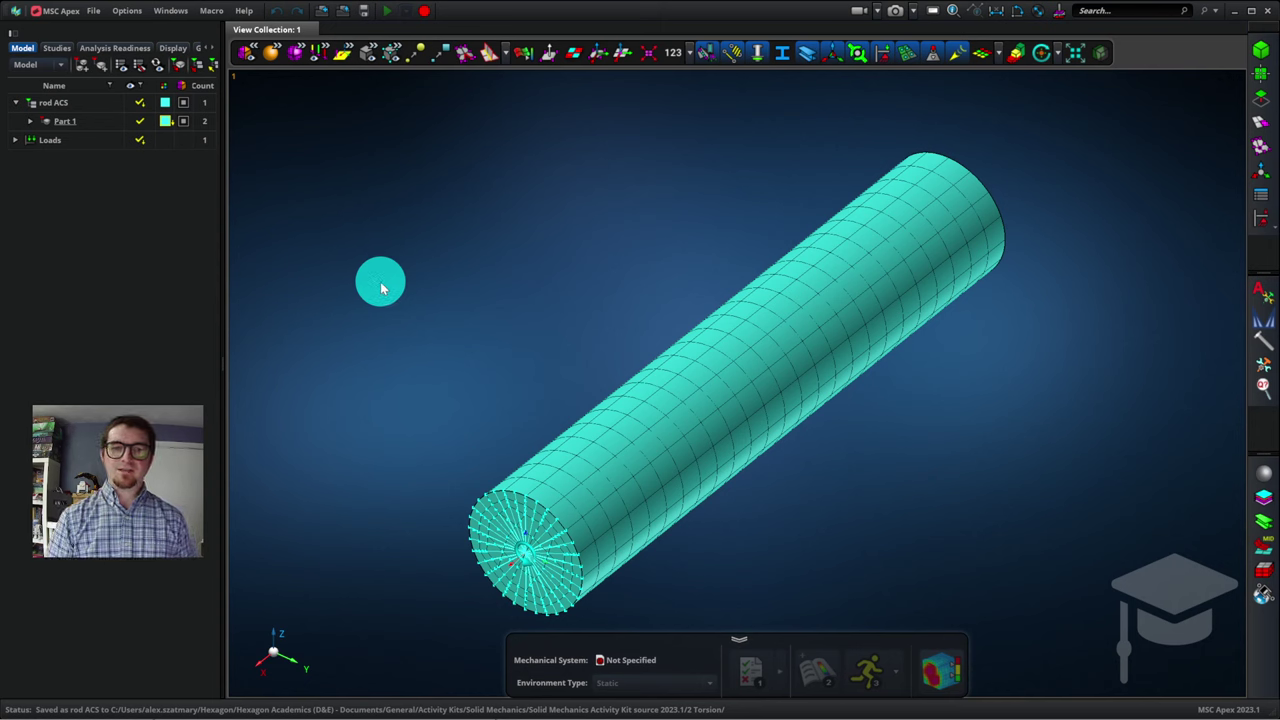
View the rod along Z, rotate it horizontal, and orbit slightly to show its end faces
mouse_move(296, 622)
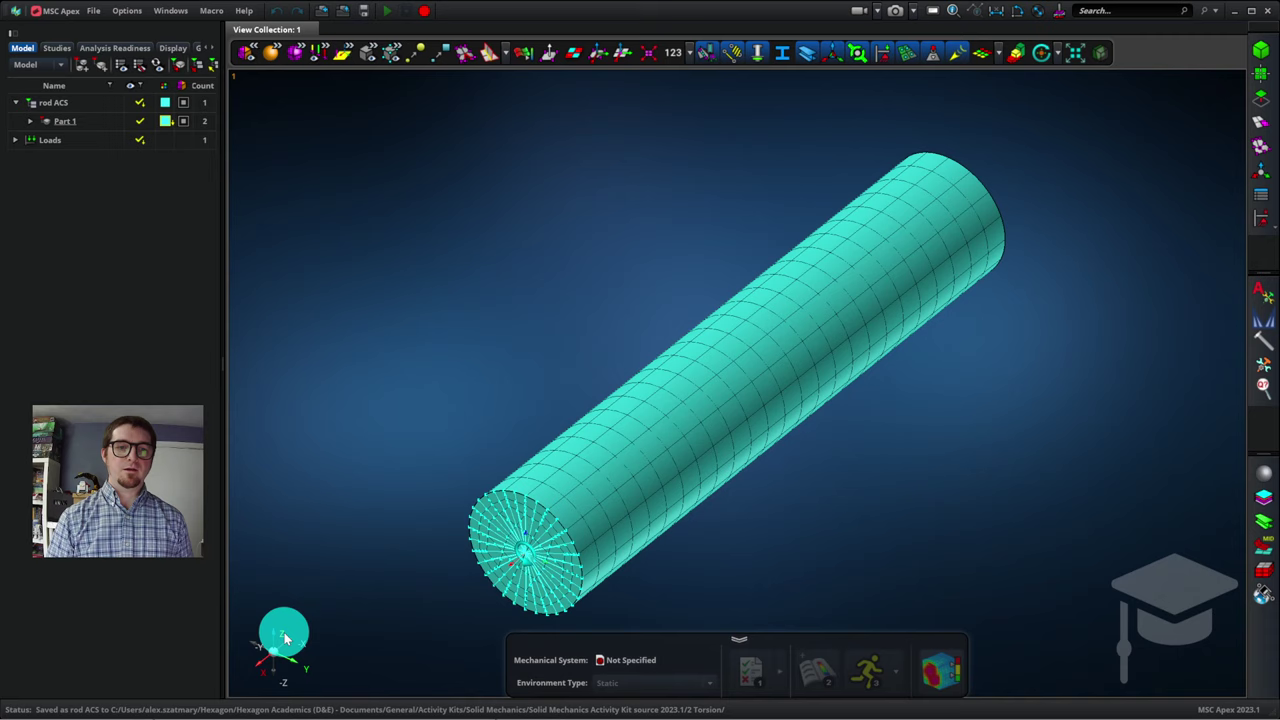
left_click(284, 637)
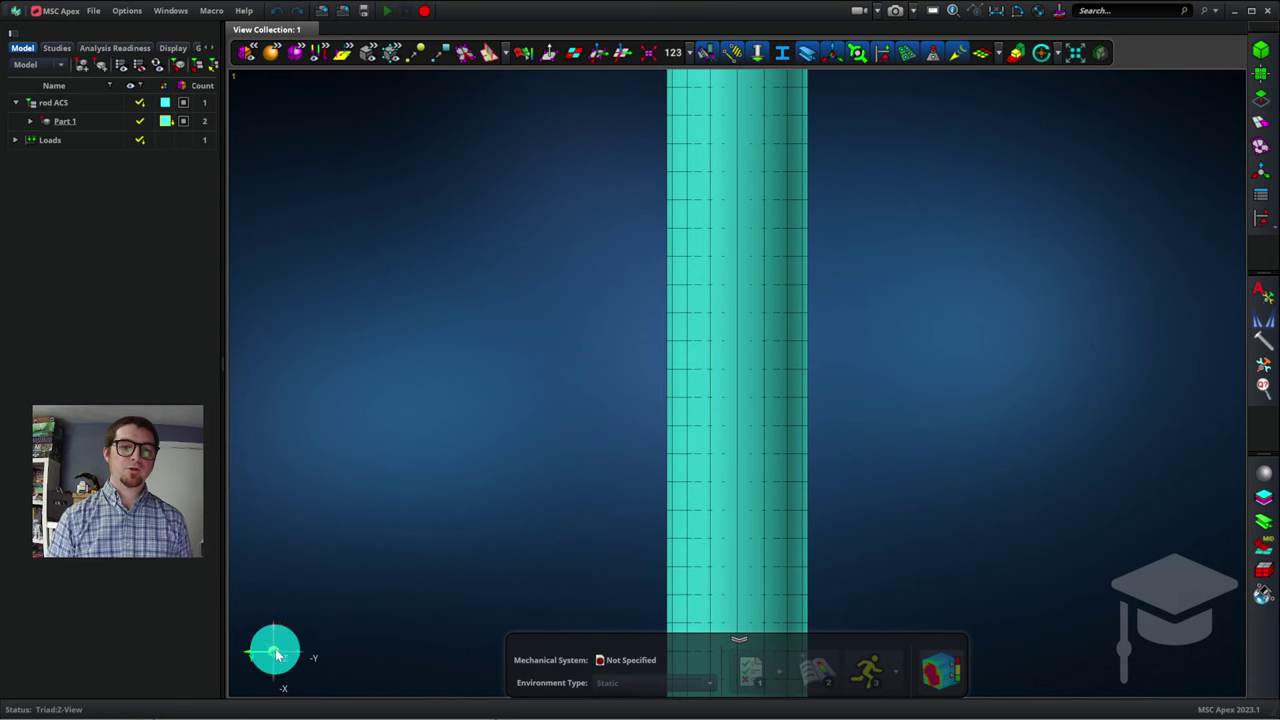
left_click(276, 655)
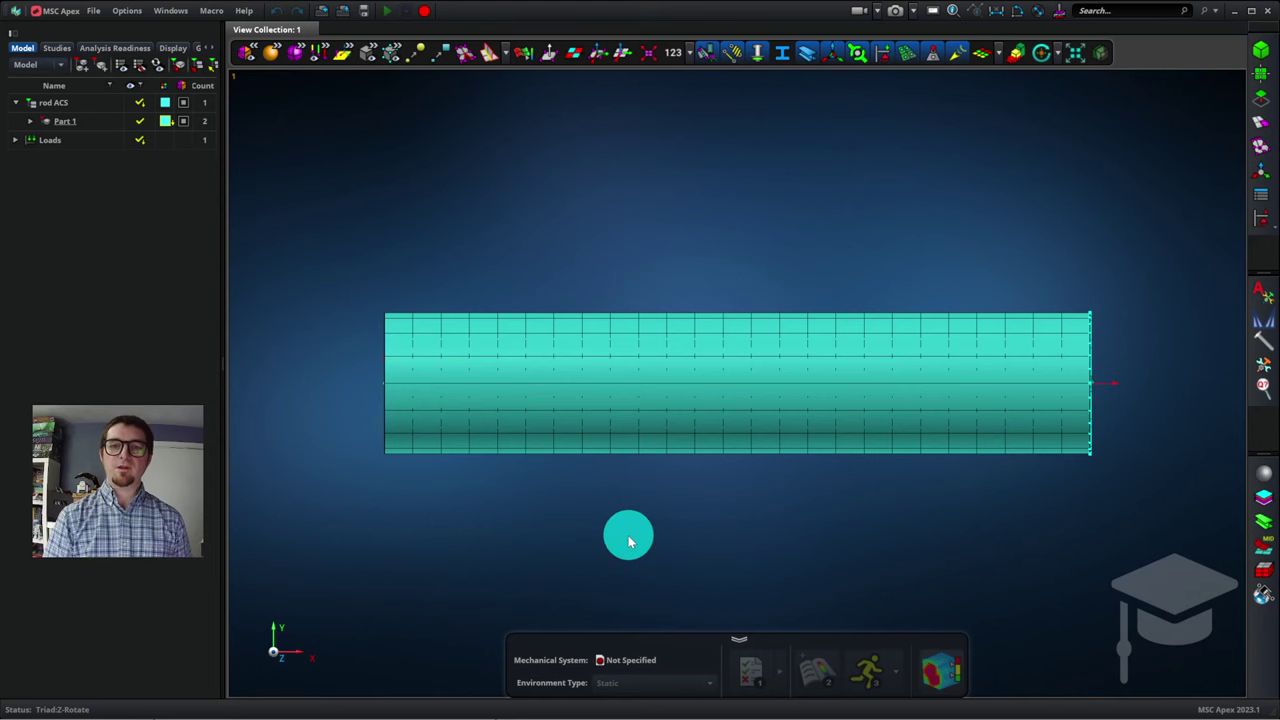
mouse_move(628, 541)
middle_mouse_down()
mouse_move(606, 546)
mouse_move(639, 537)
middle_mouse_up()
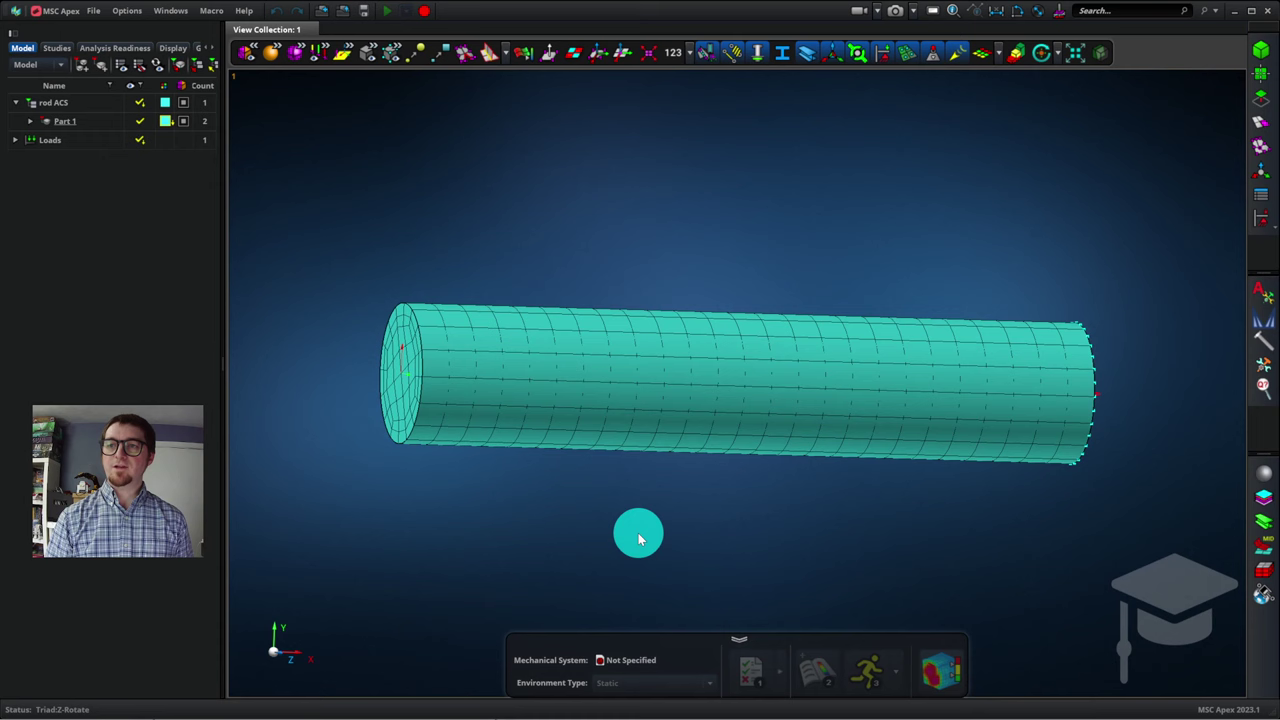
Fix the rod's left end face with a spherical displacement constraint, Constraint 1
left_click(1263, 220)
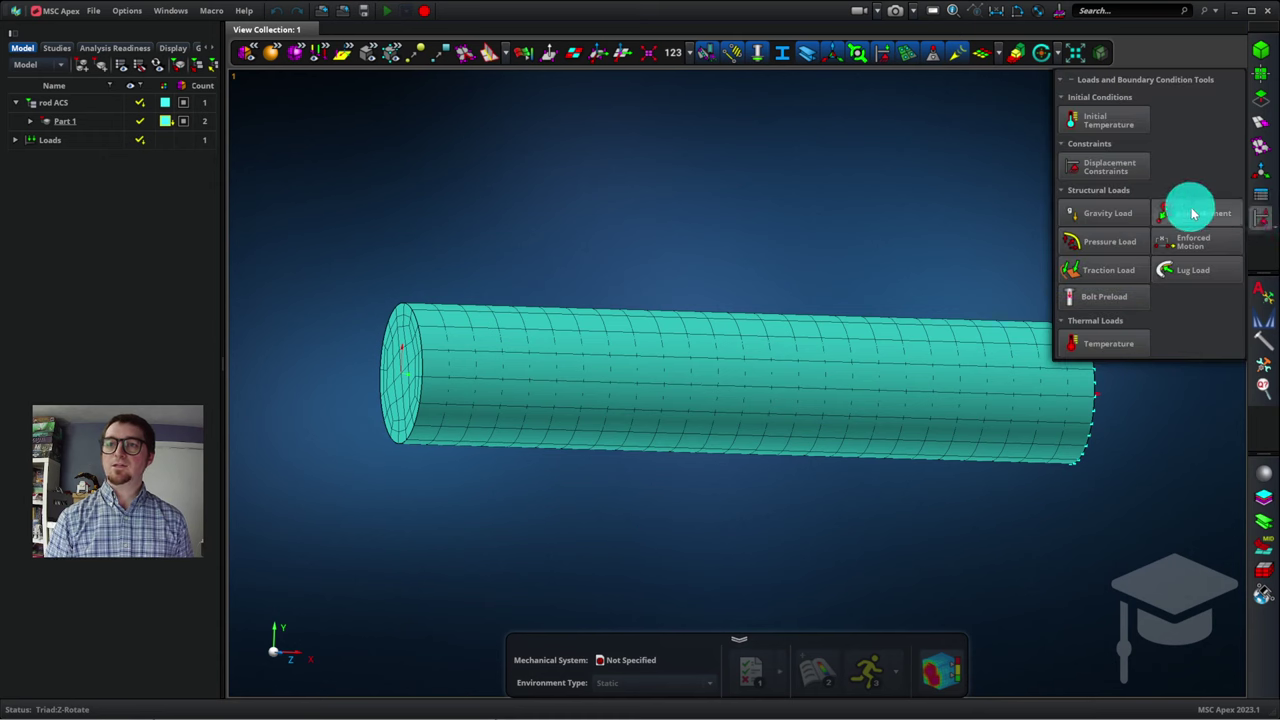
left_click(1108, 166)
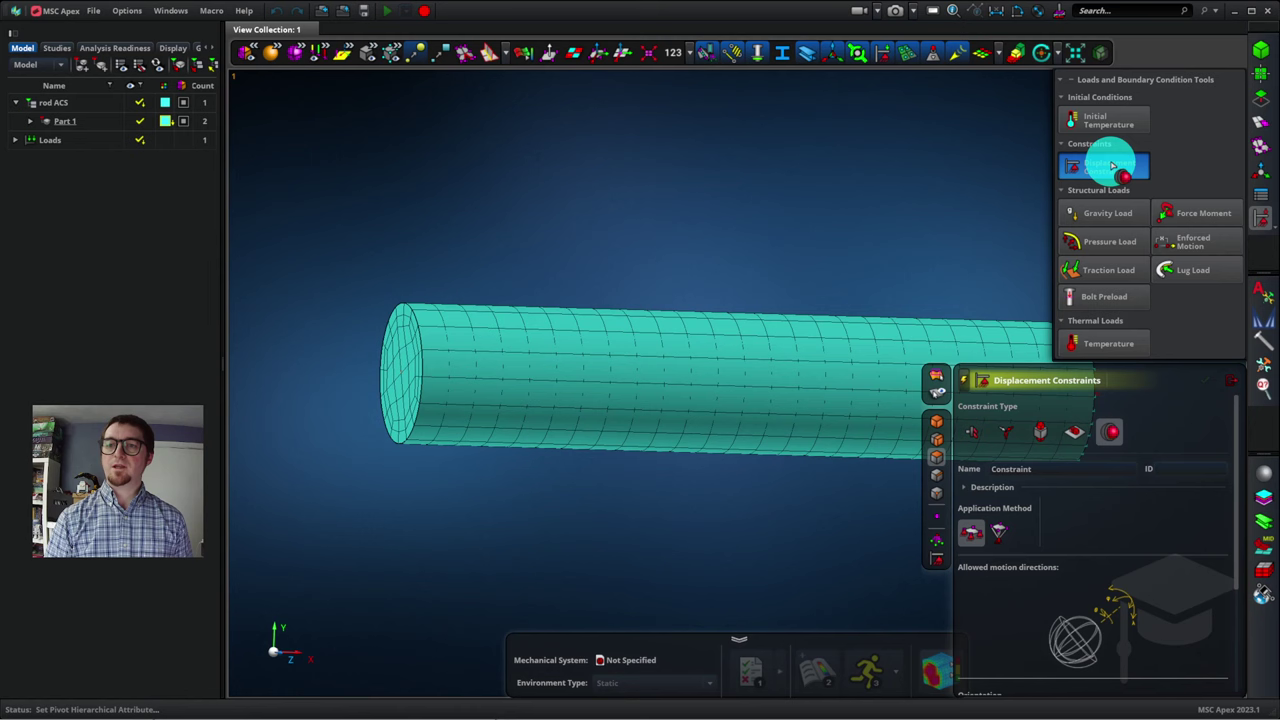
left_click(1106, 433)
left_click(390, 351)
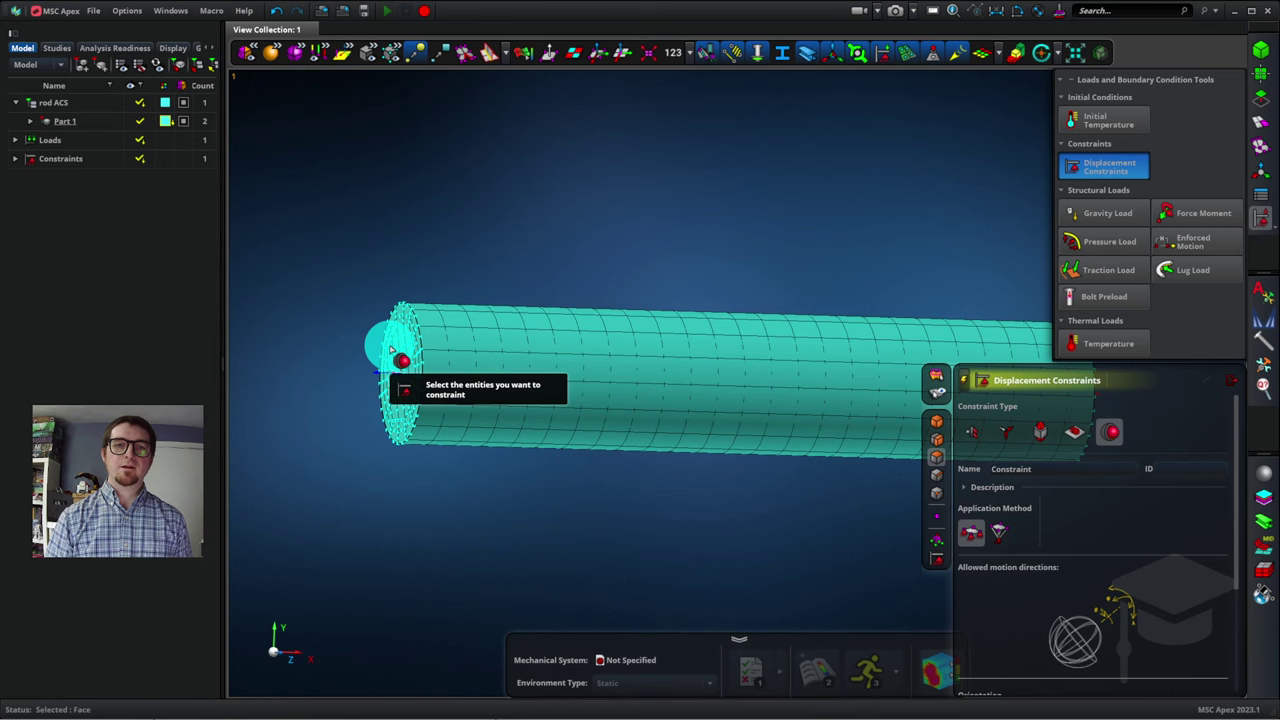
middle_click(853, 430)
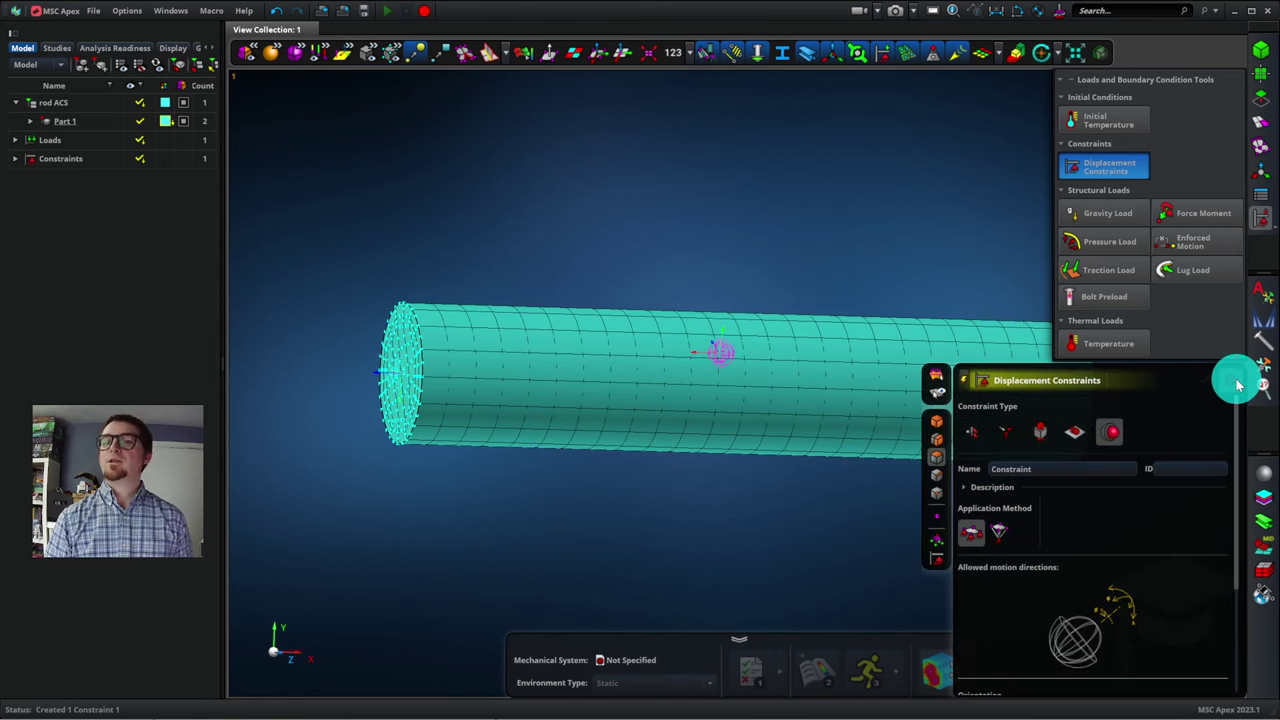
left_click(1236, 376)
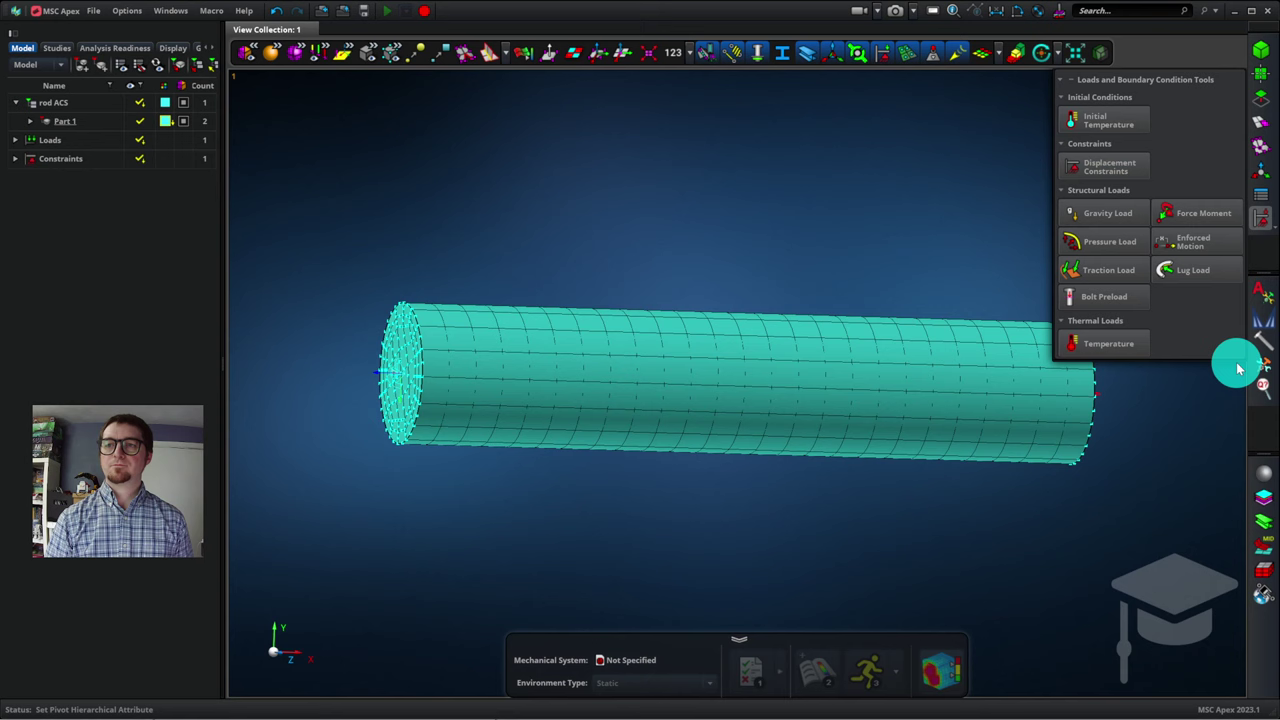
left_click(1258, 219)
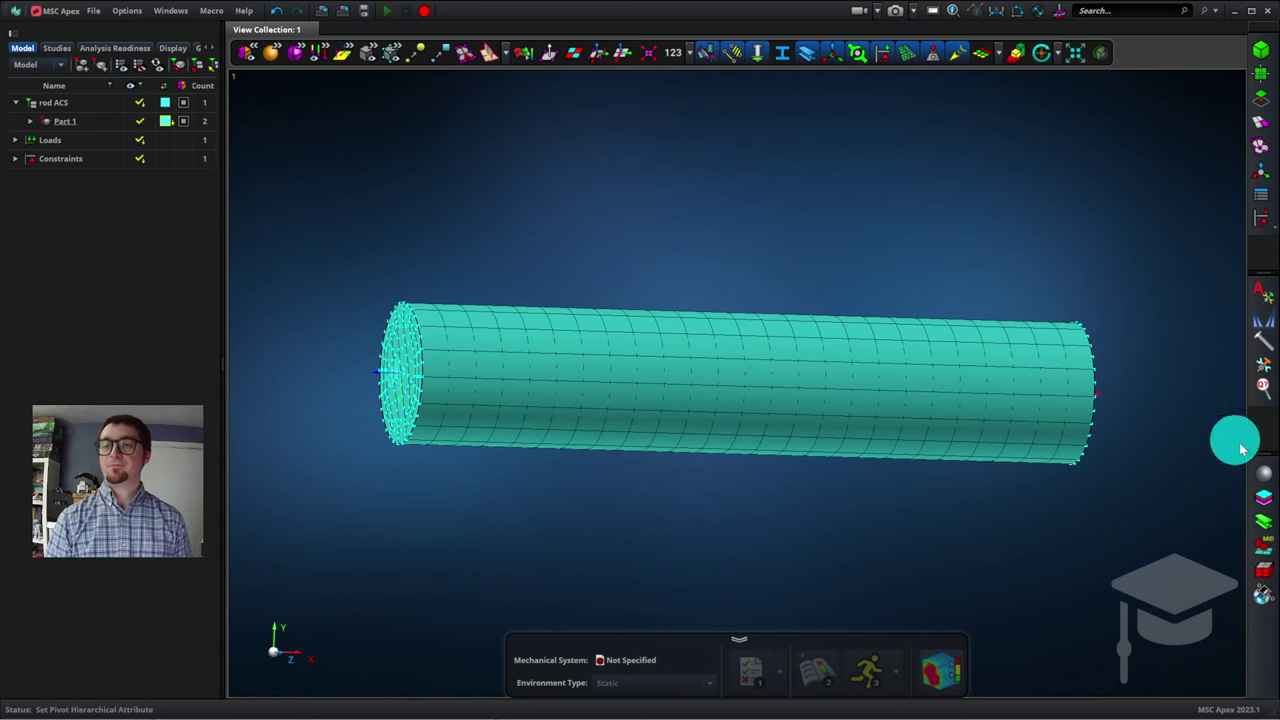
Create an isotropic material named Steel with E = 205e9 Pa and Poisson's ratio 0.3
left_click(1262, 474)
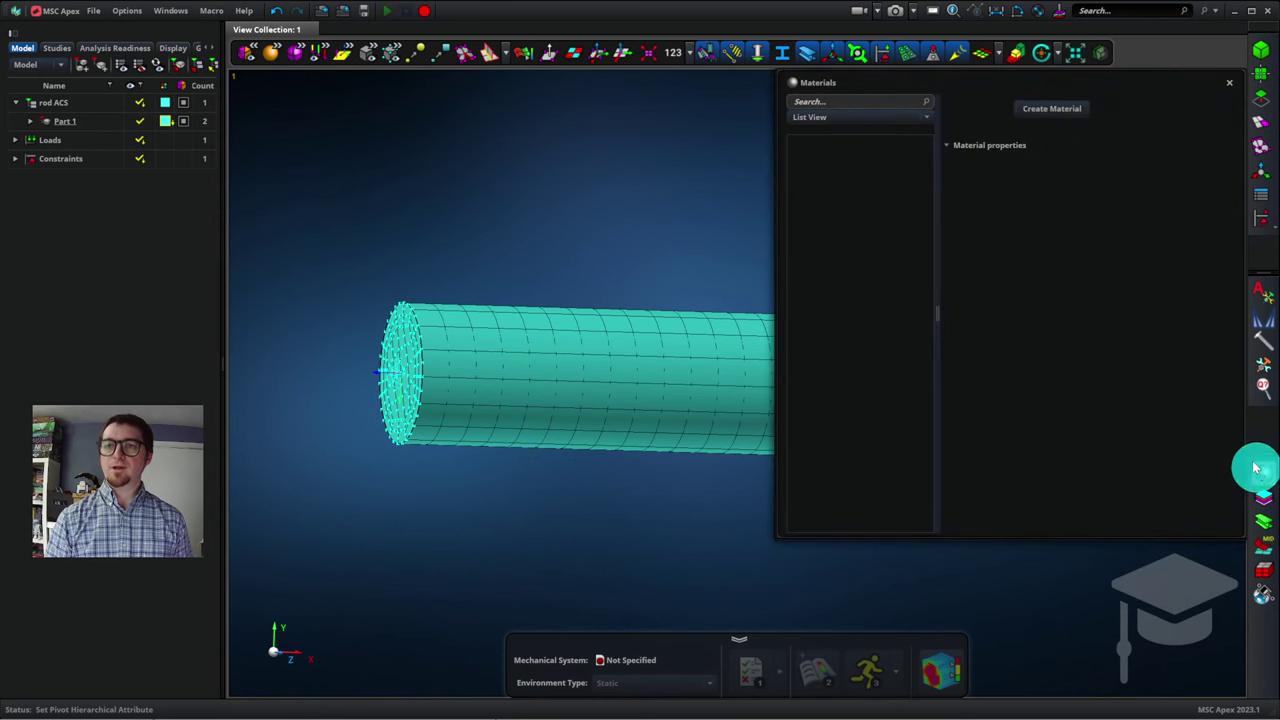
left_click(1054, 109)
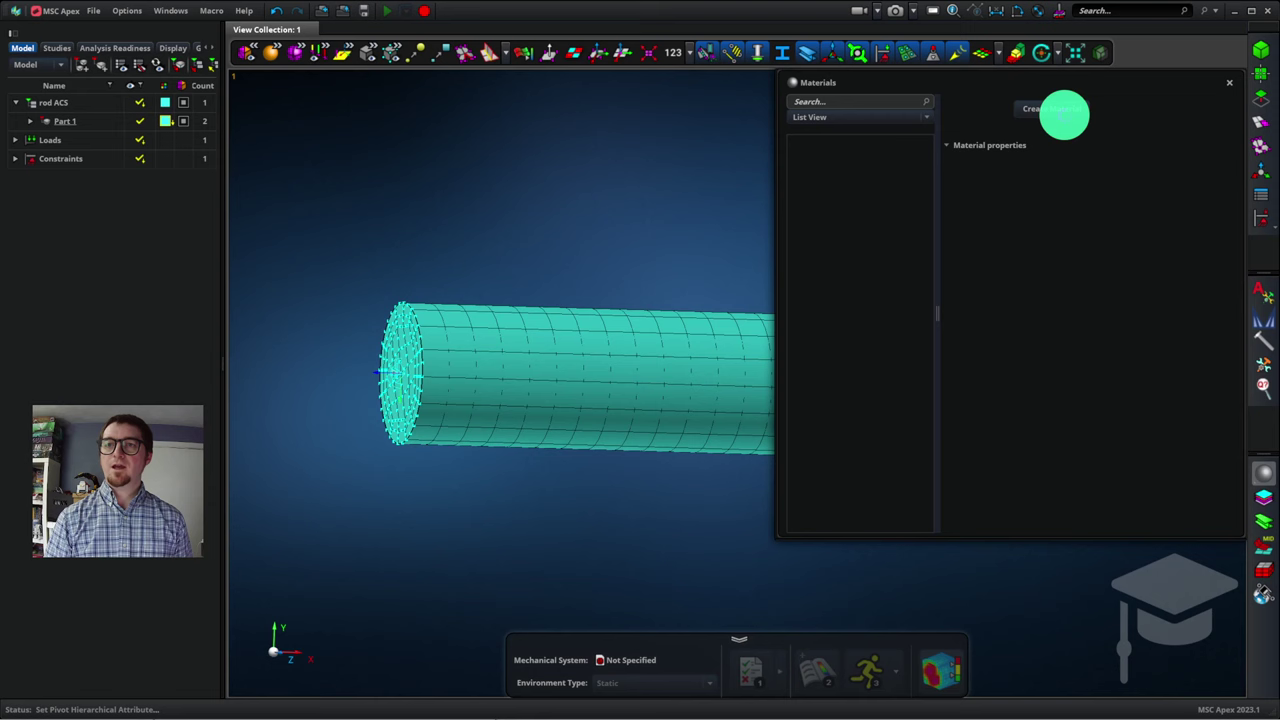
left_click(1046, 170)
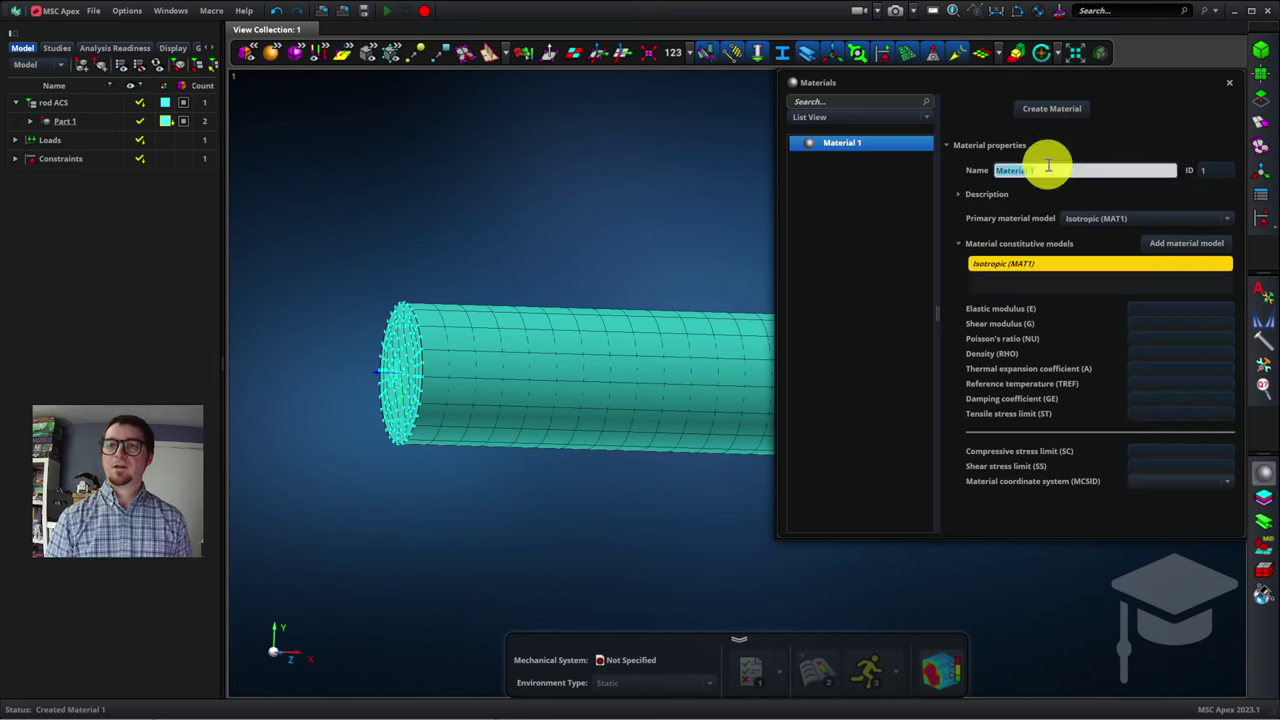
type("S")
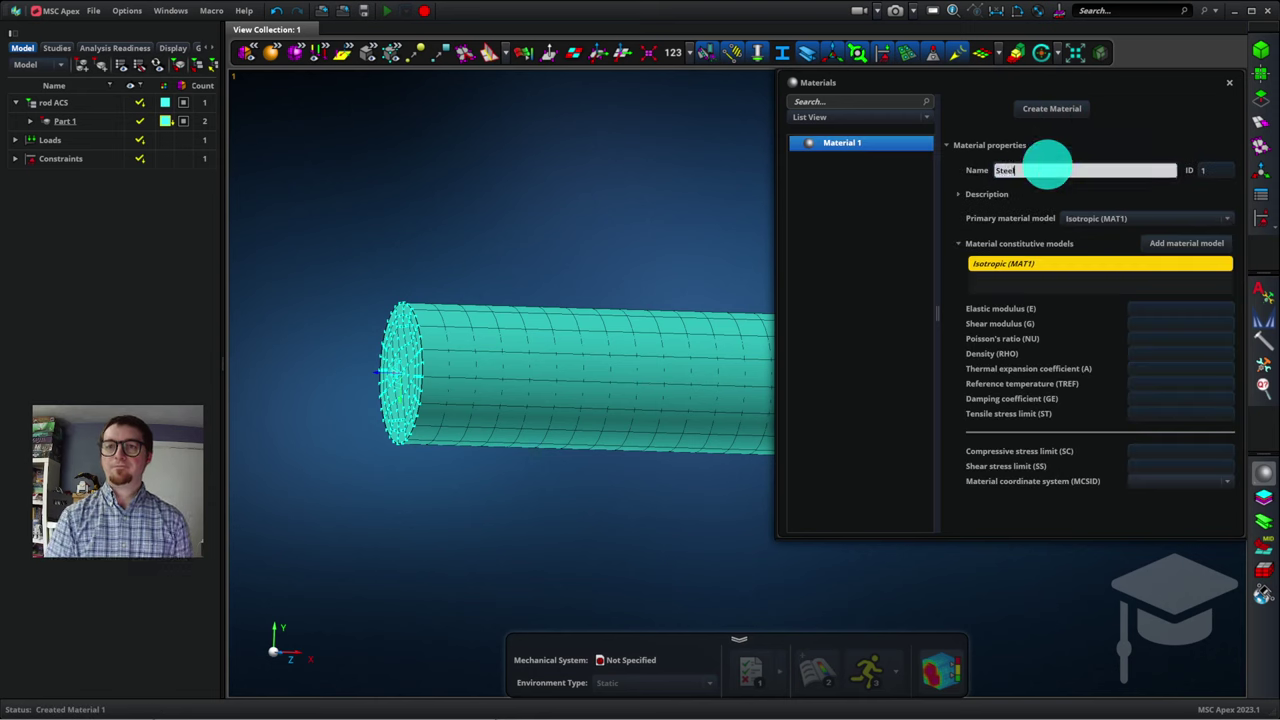
type("teel")
left_click(1183, 308)
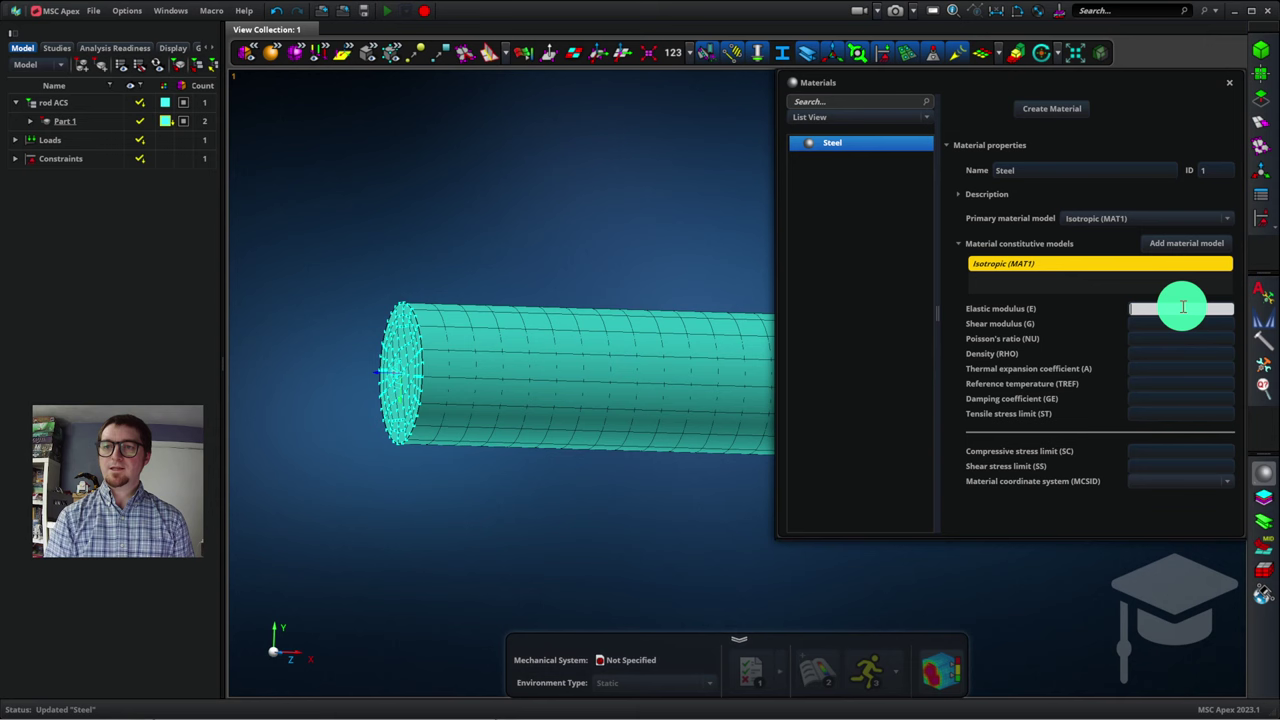
type("205e9")
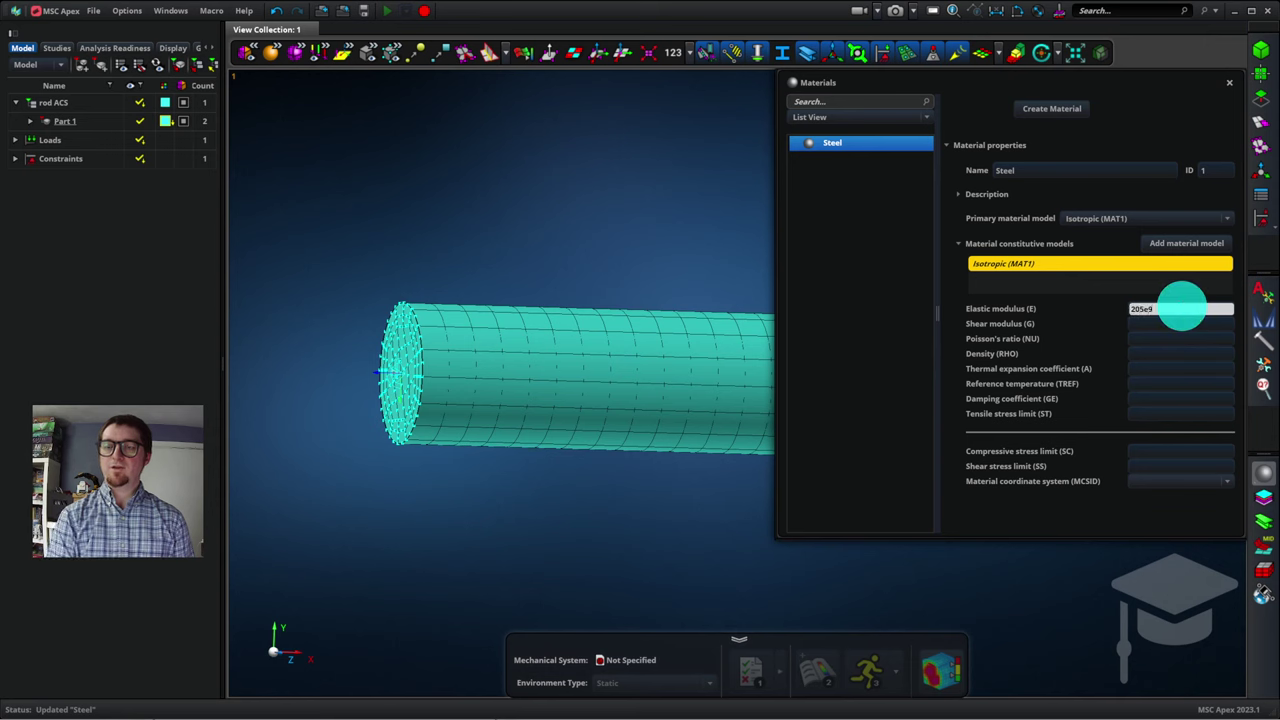
key("Tab")
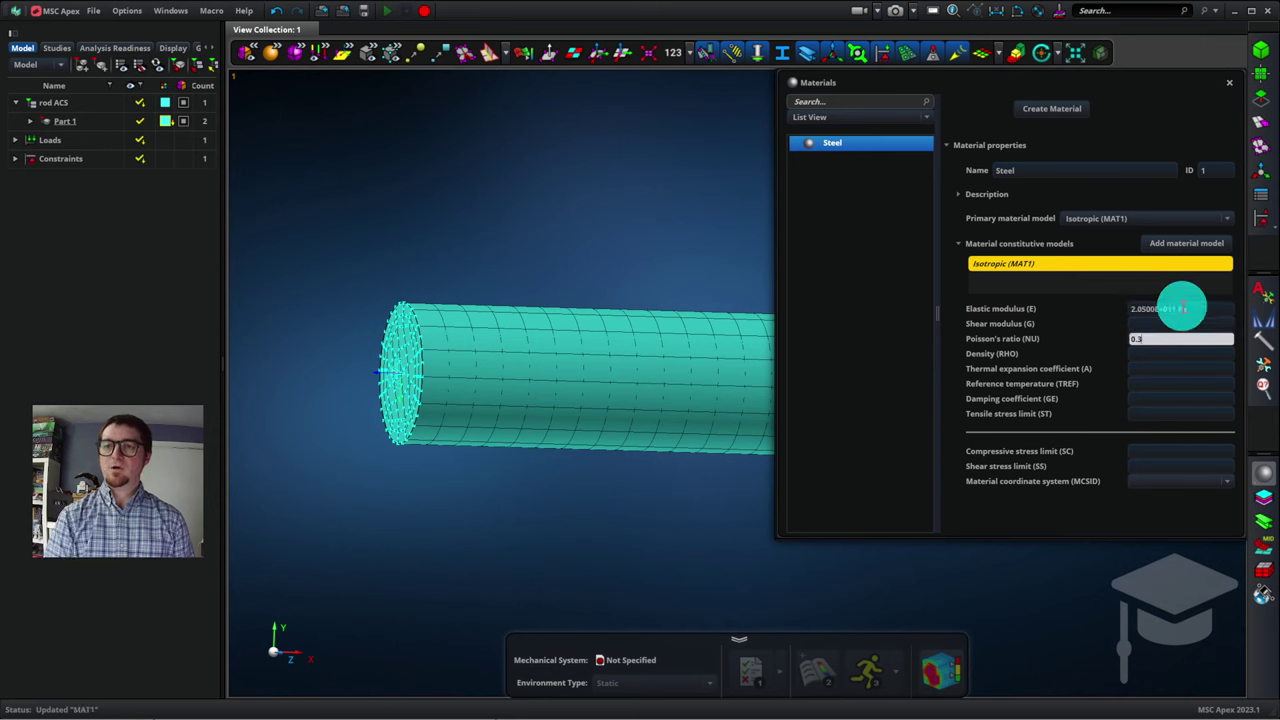
key("Tab")
left_click(1210, 493)
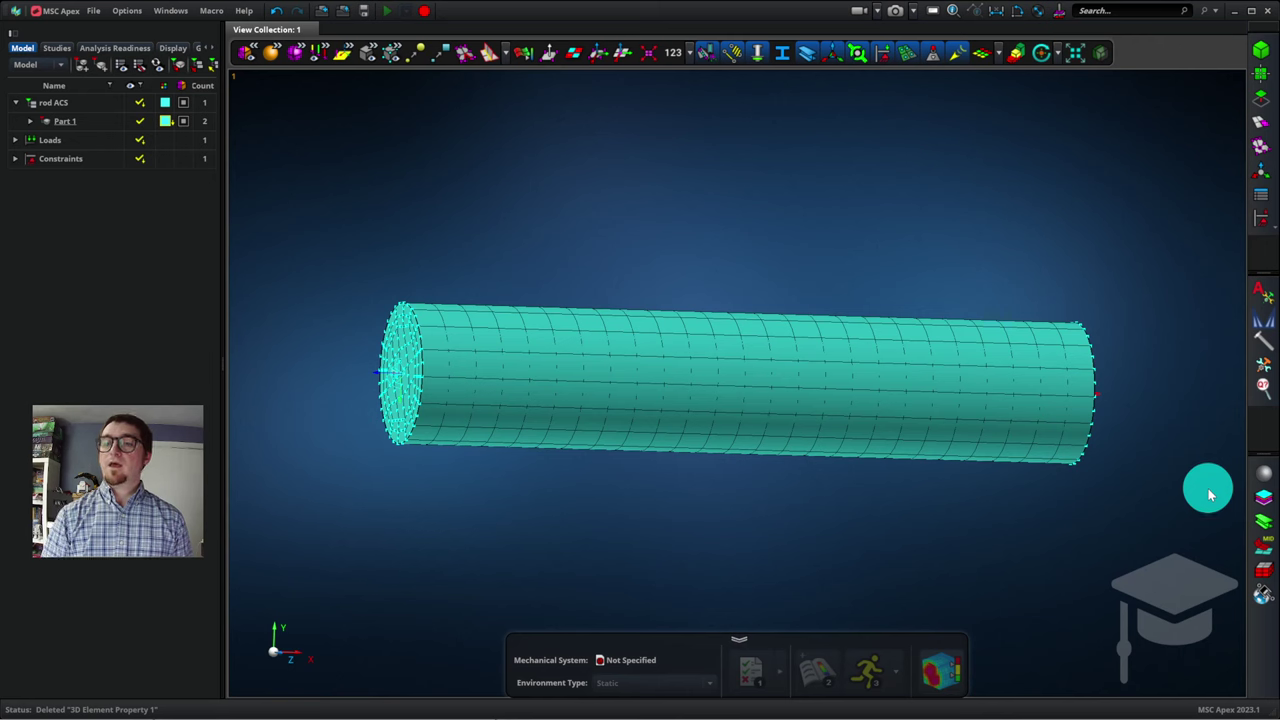
Create a 3D element property named Steel 3D using the Steel material
left_click(1258, 569)
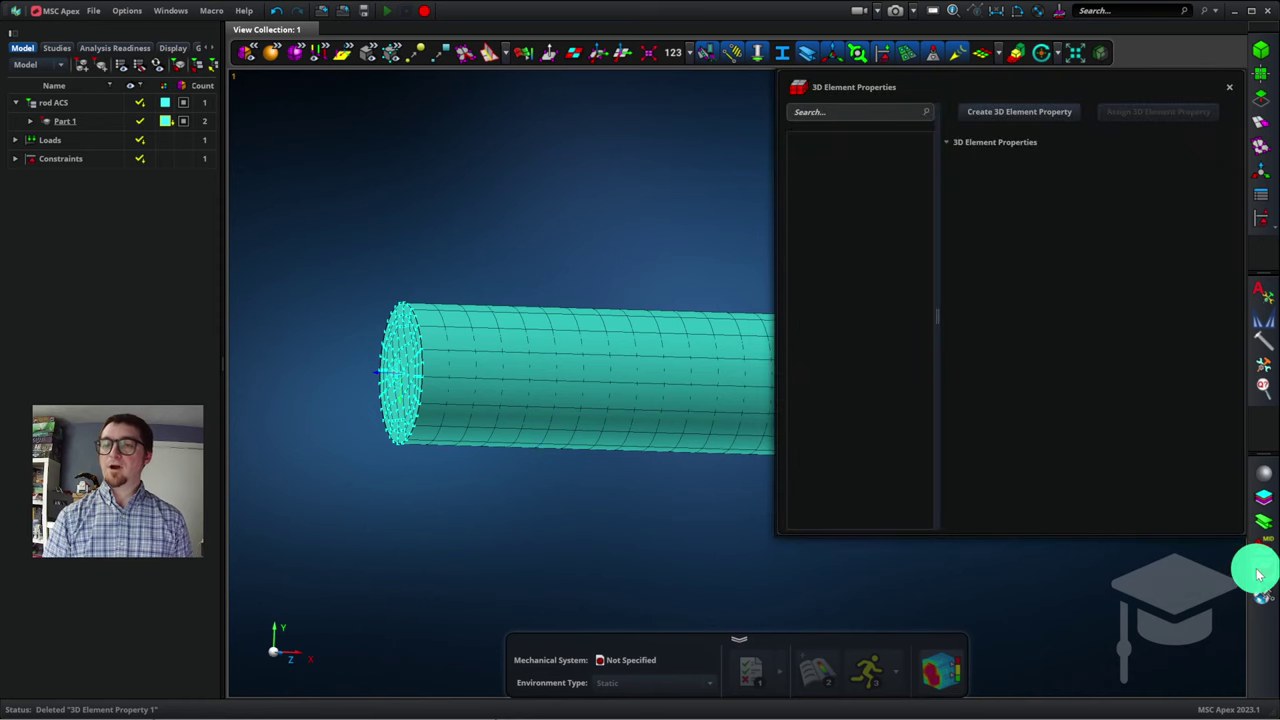
left_click(1038, 114)
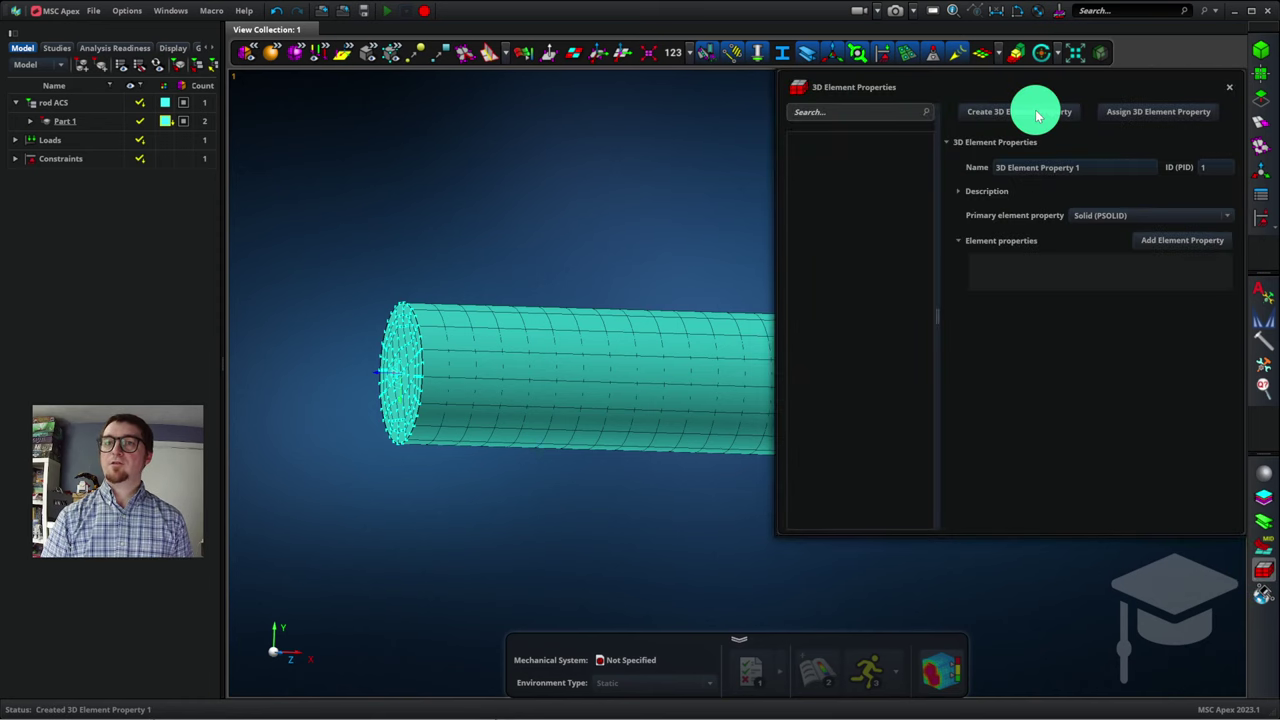
triple_click(1031, 167)
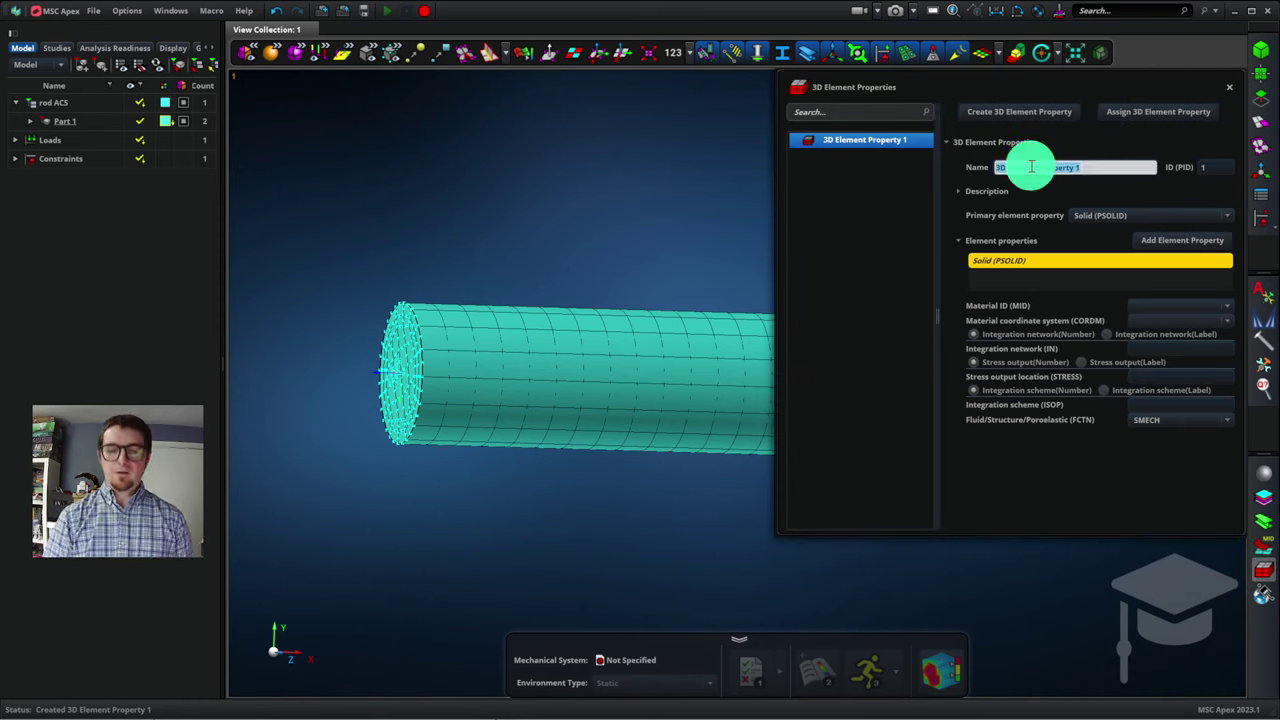
type("Steel 3")
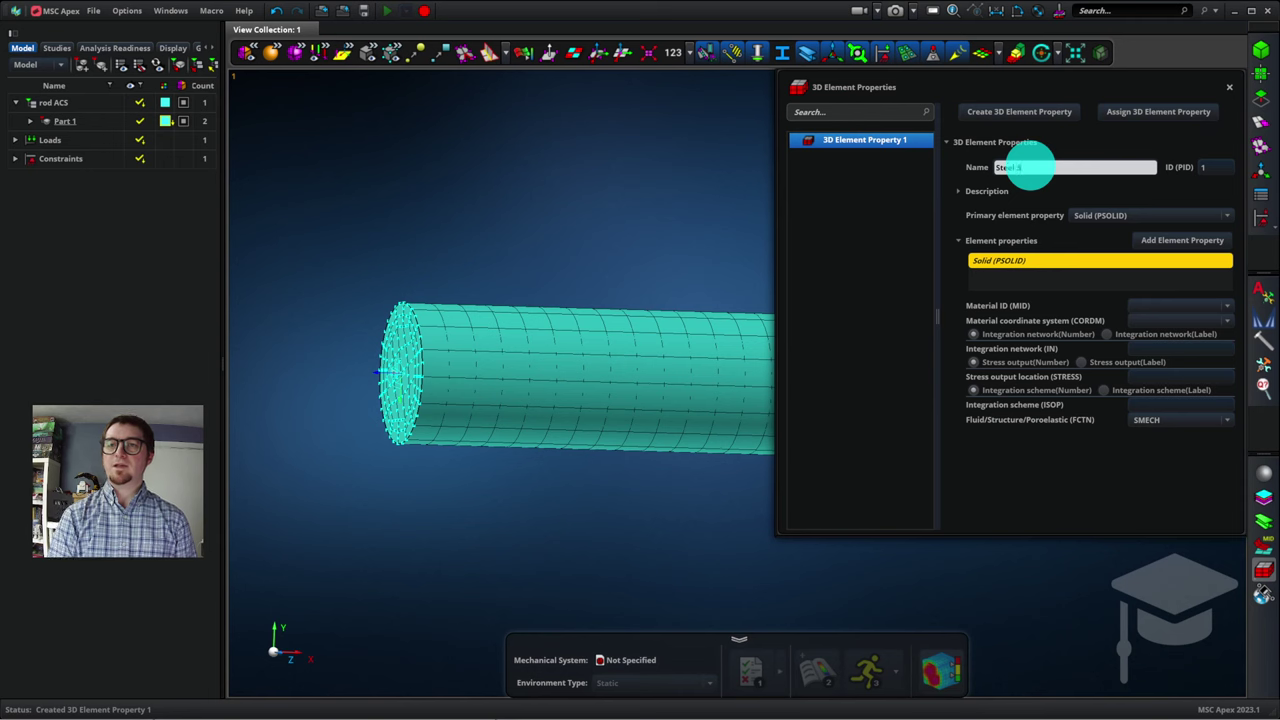
type("D")
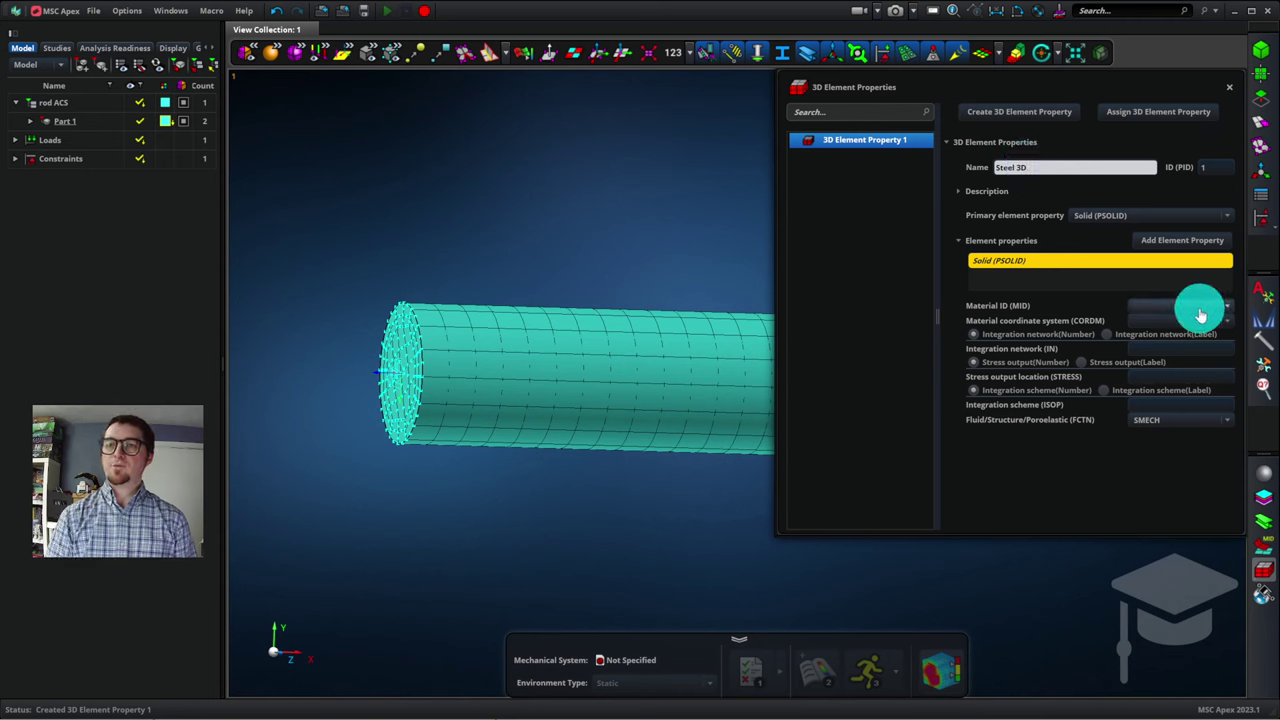
left_click(1200, 312)
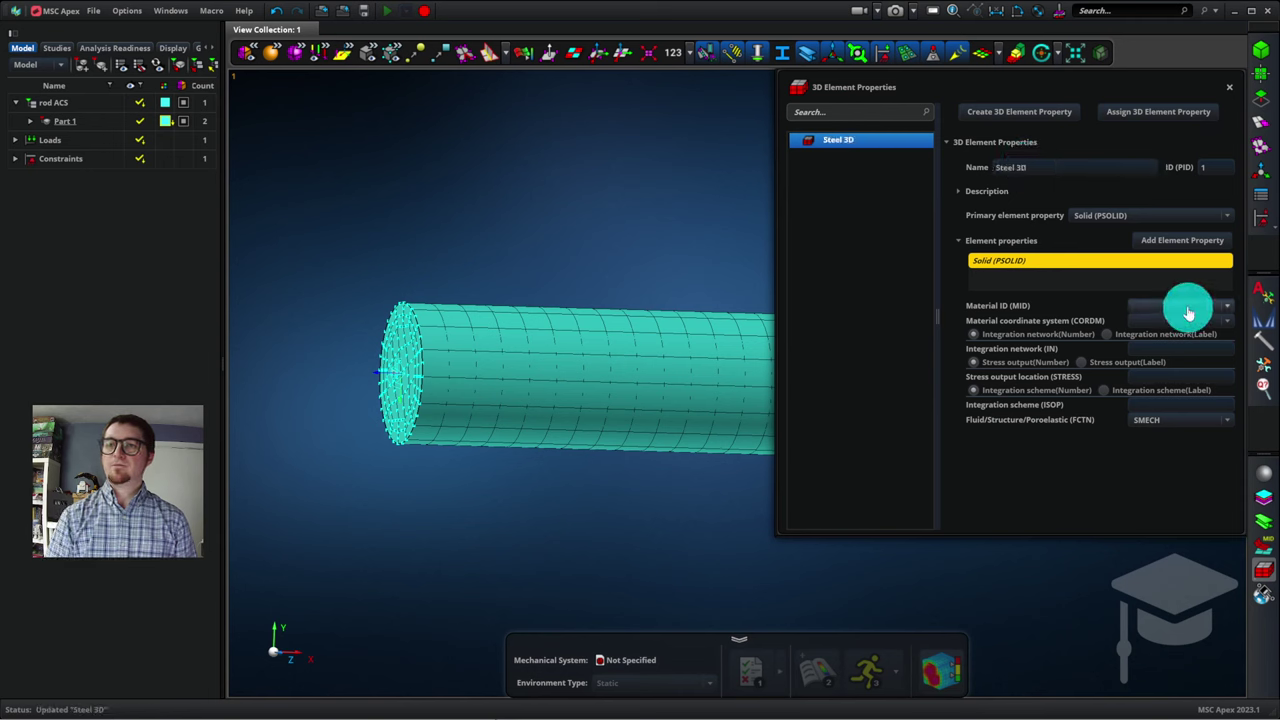
left_click(1188, 313)
left_click(1155, 339)
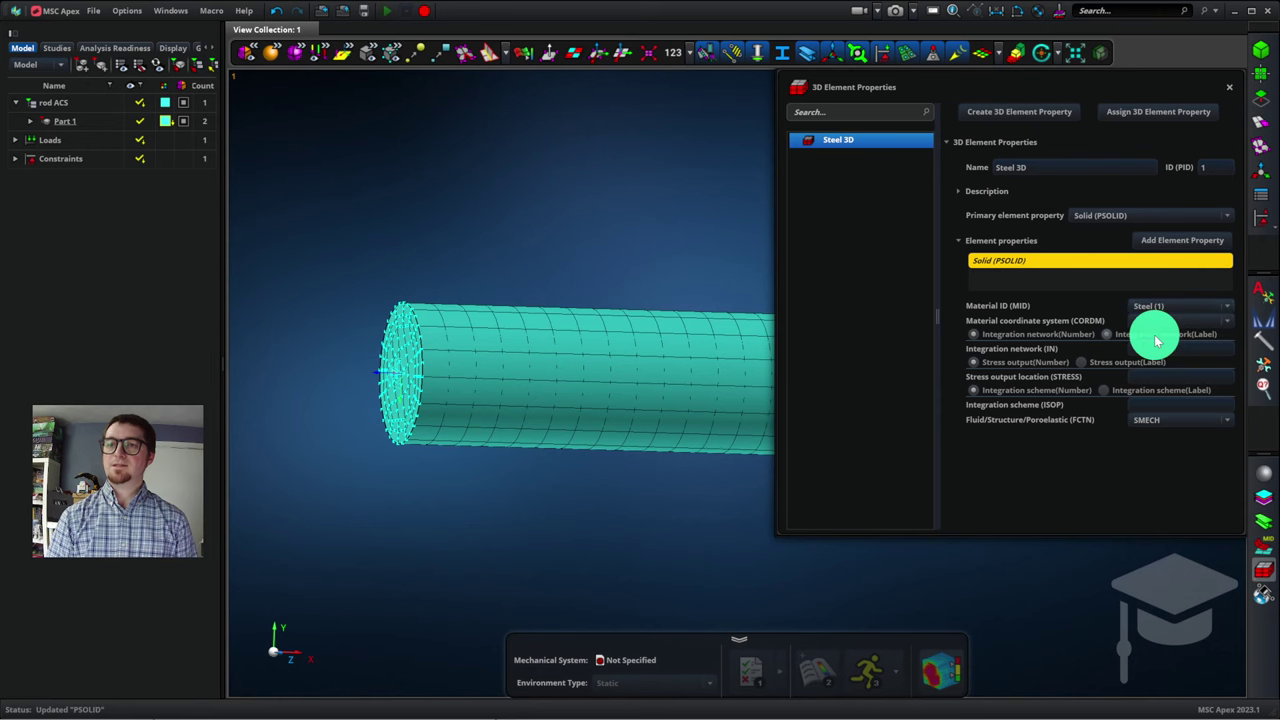
Assign Steel 3D to Part 1 and confirm it under 3D Element Properties
left_click(1145, 112)
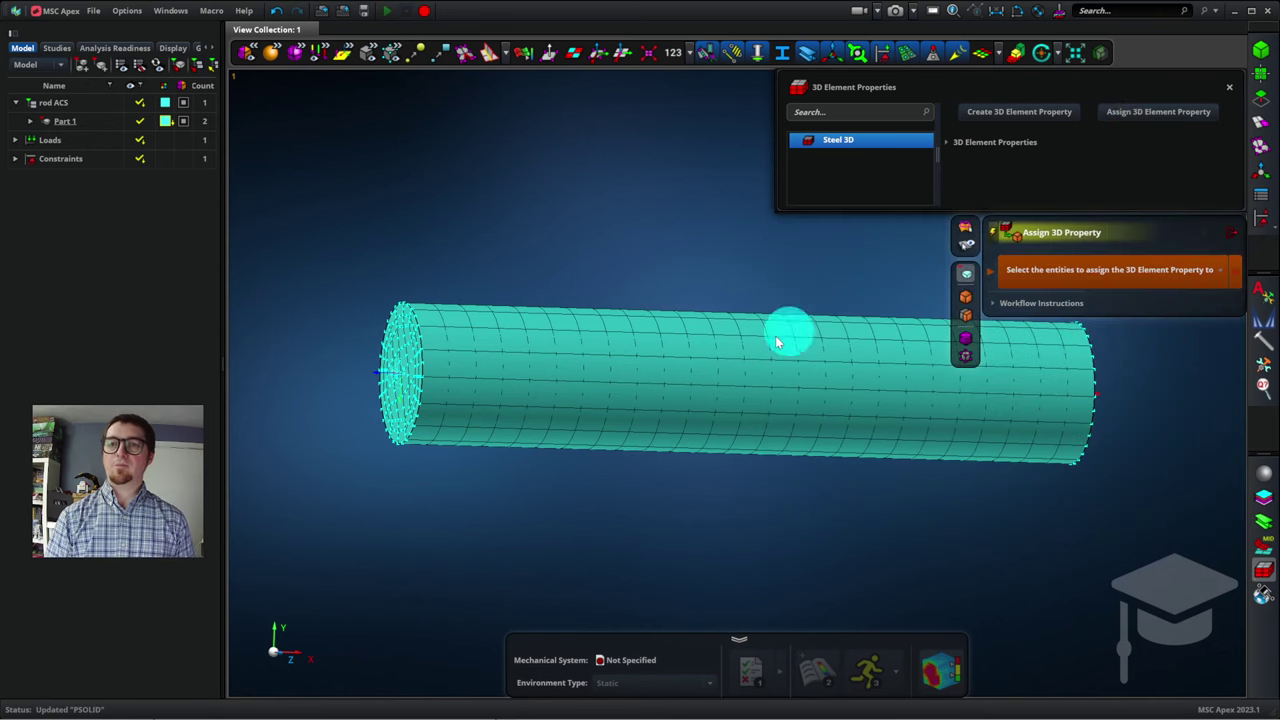
left_click(689, 374)
middle_click(689, 374)
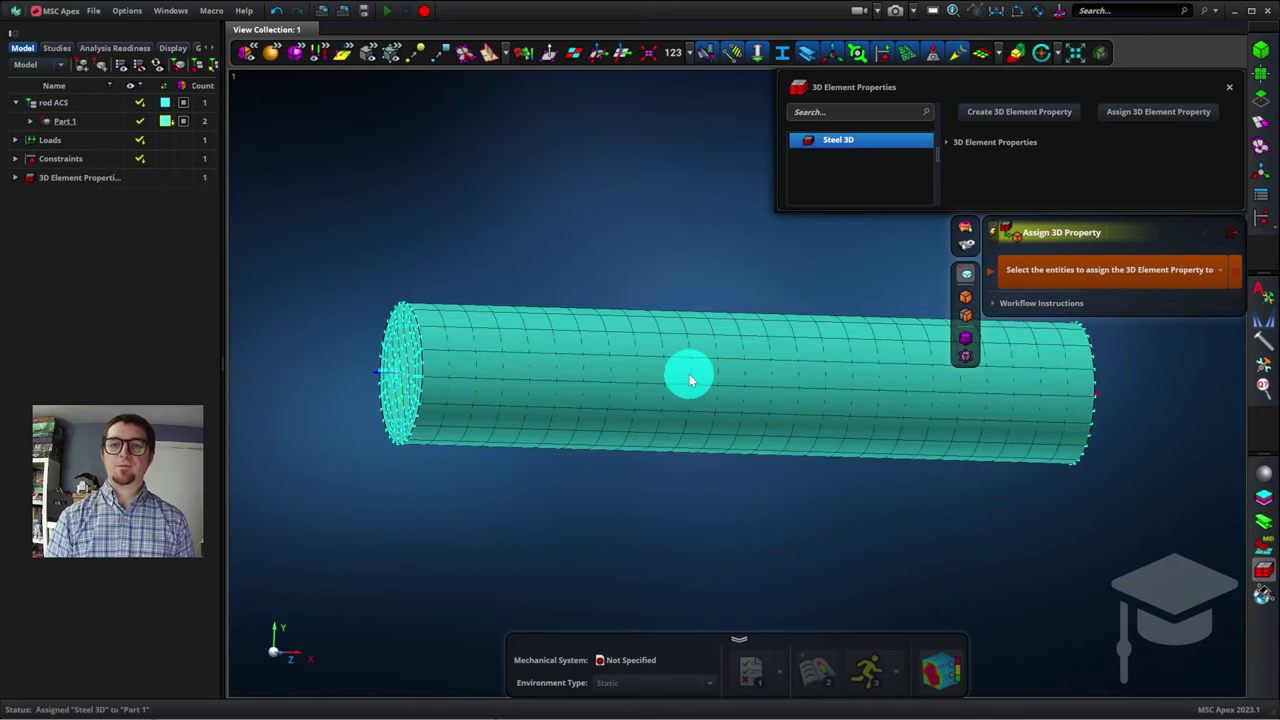
left_click(1232, 233)
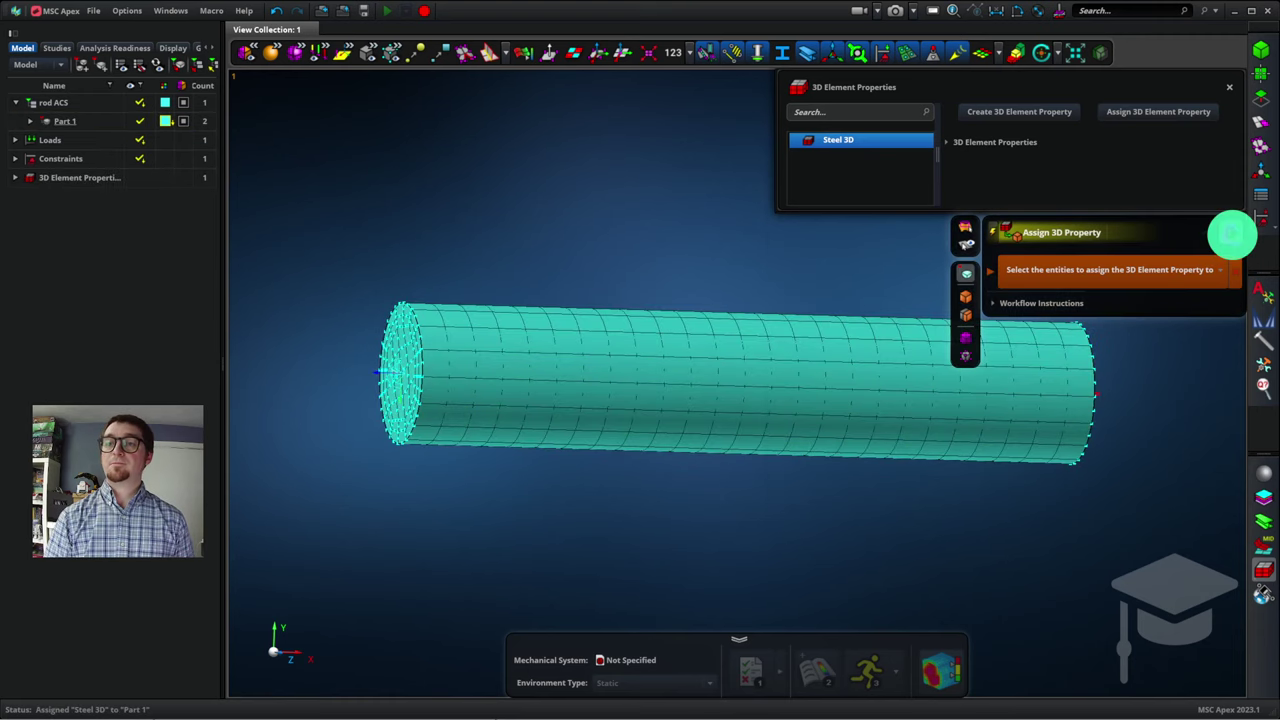
left_click(1234, 86)
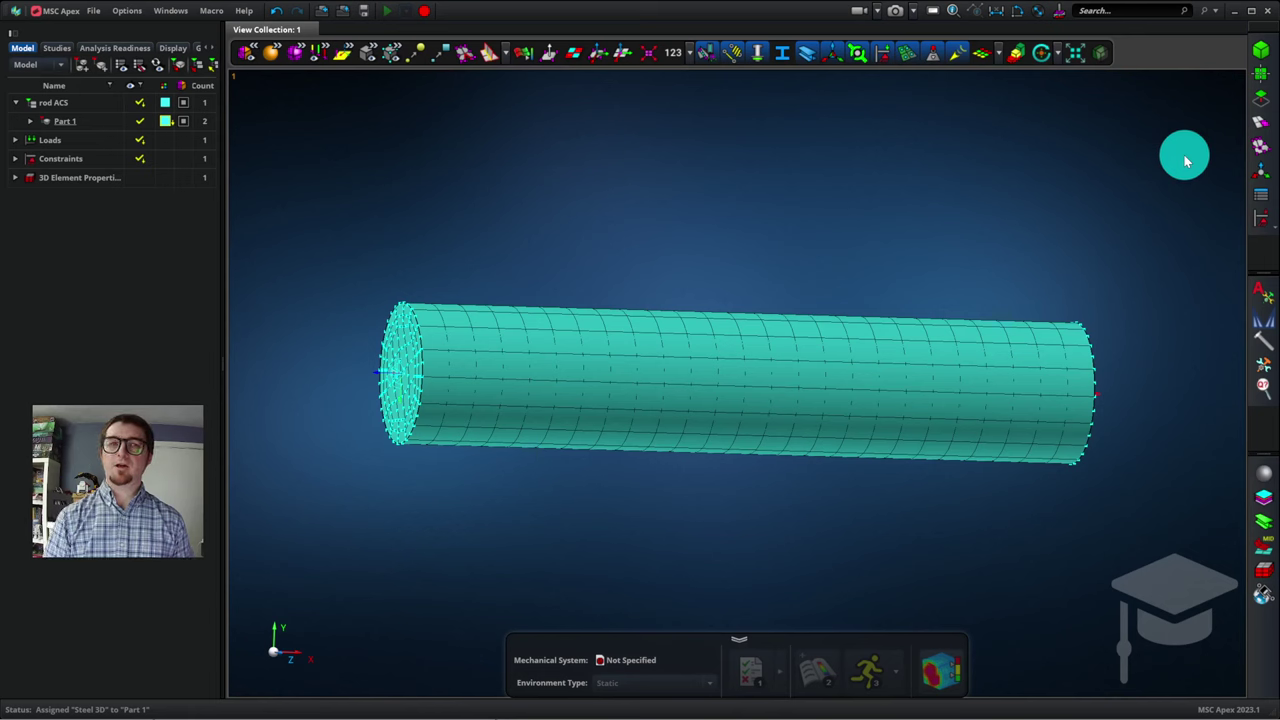
left_click(118, 178)
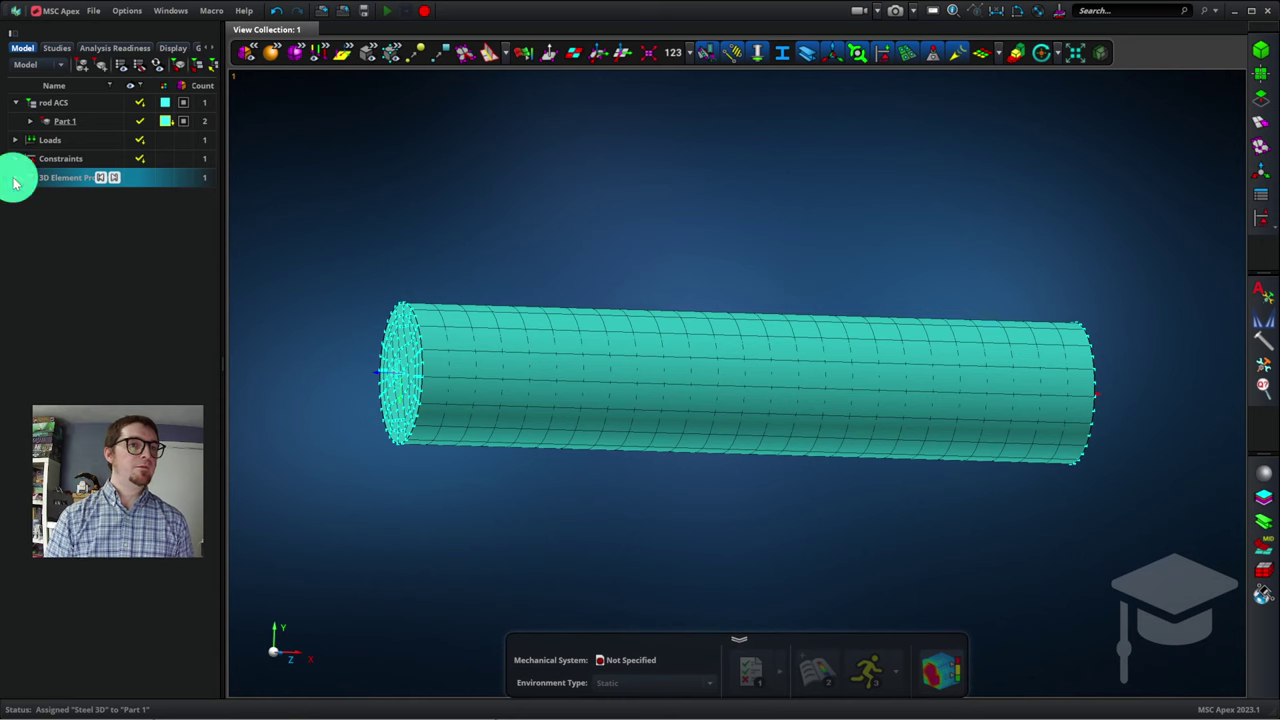
left_click(15, 177)
left_click(63, 196)
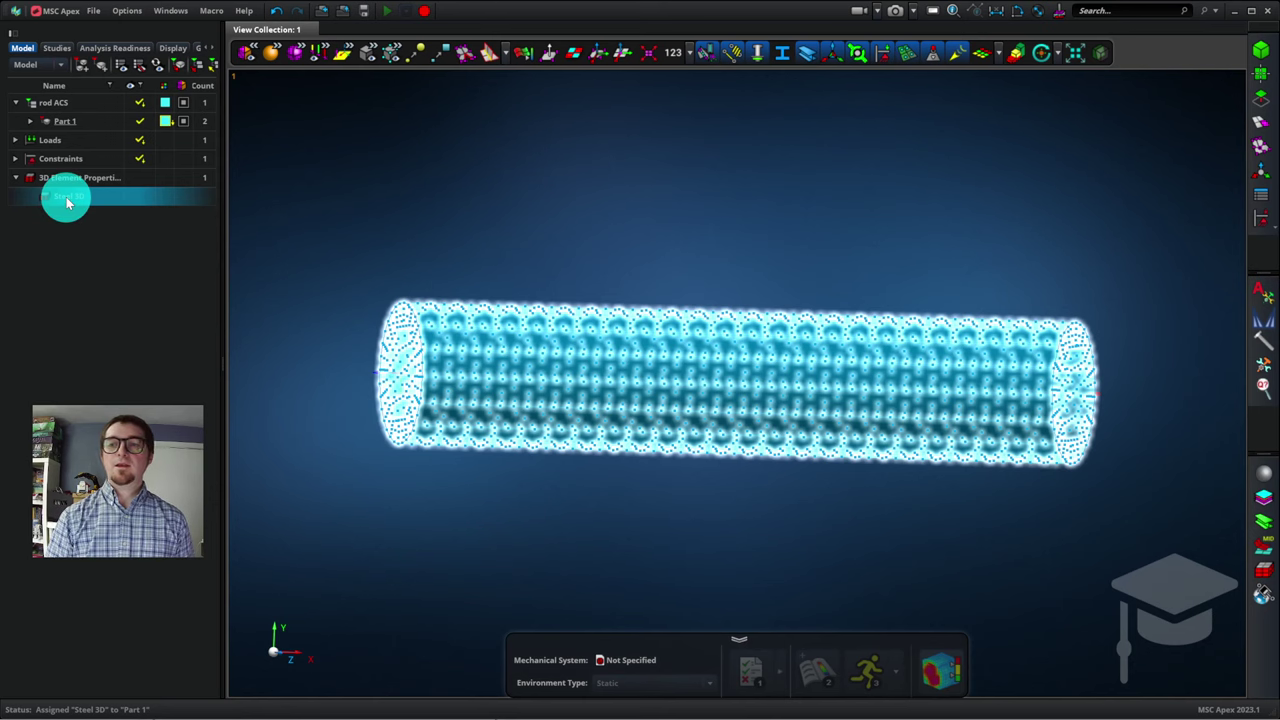
Place the rod ACS assembly in the analysis scene
left_click(69, 158)
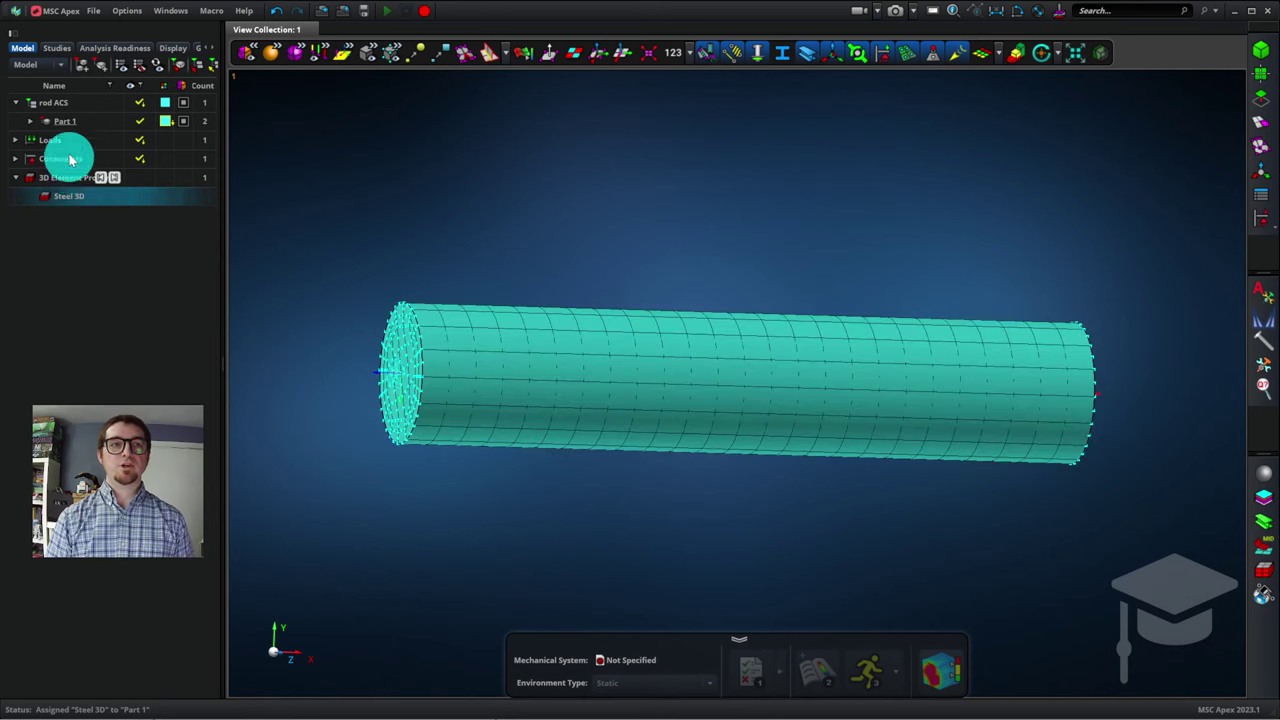
left_click(52, 102)
right_click(52, 102)
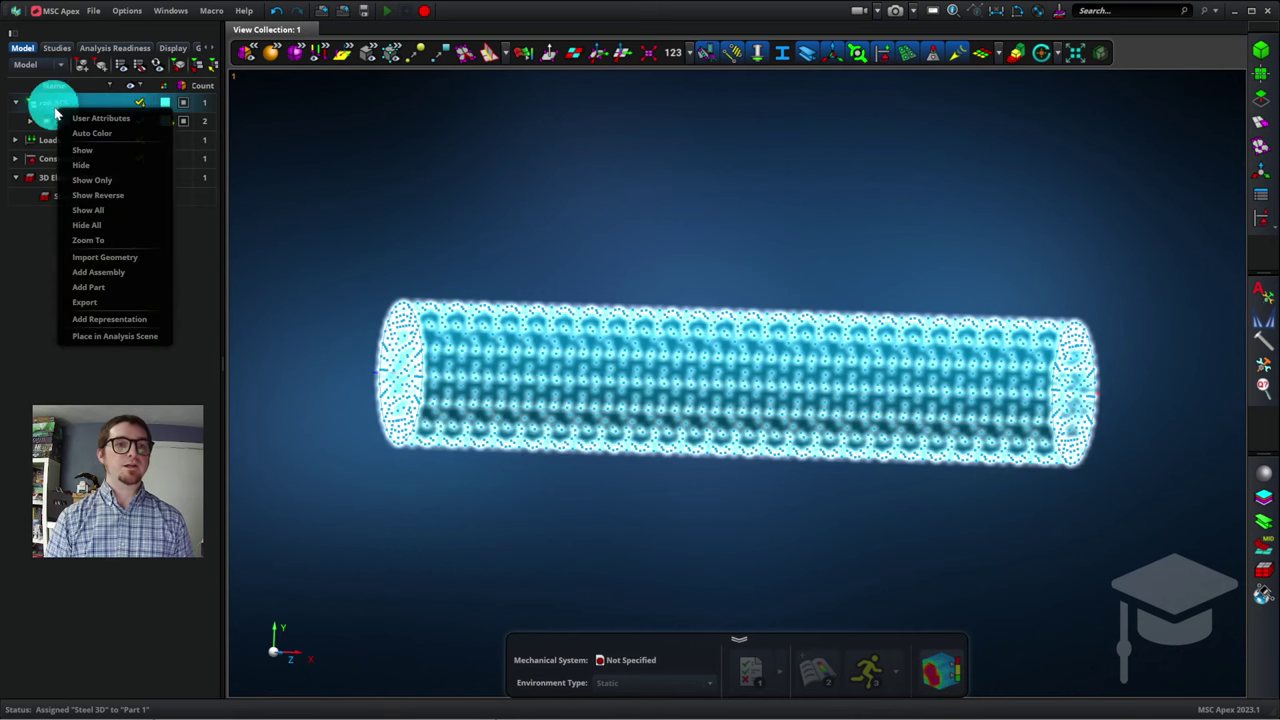
left_click(88, 337)
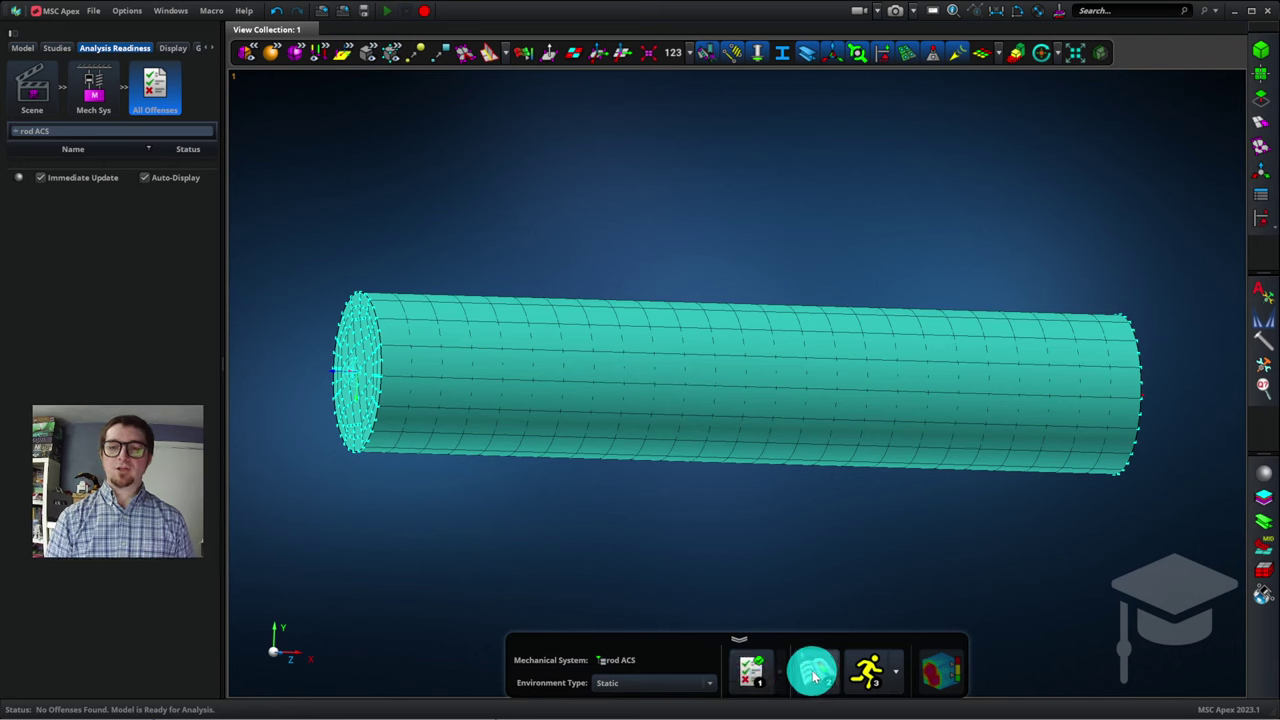
Generate the Static Scenario Model Assembly scenario and run its simulation
left_click(815, 678)
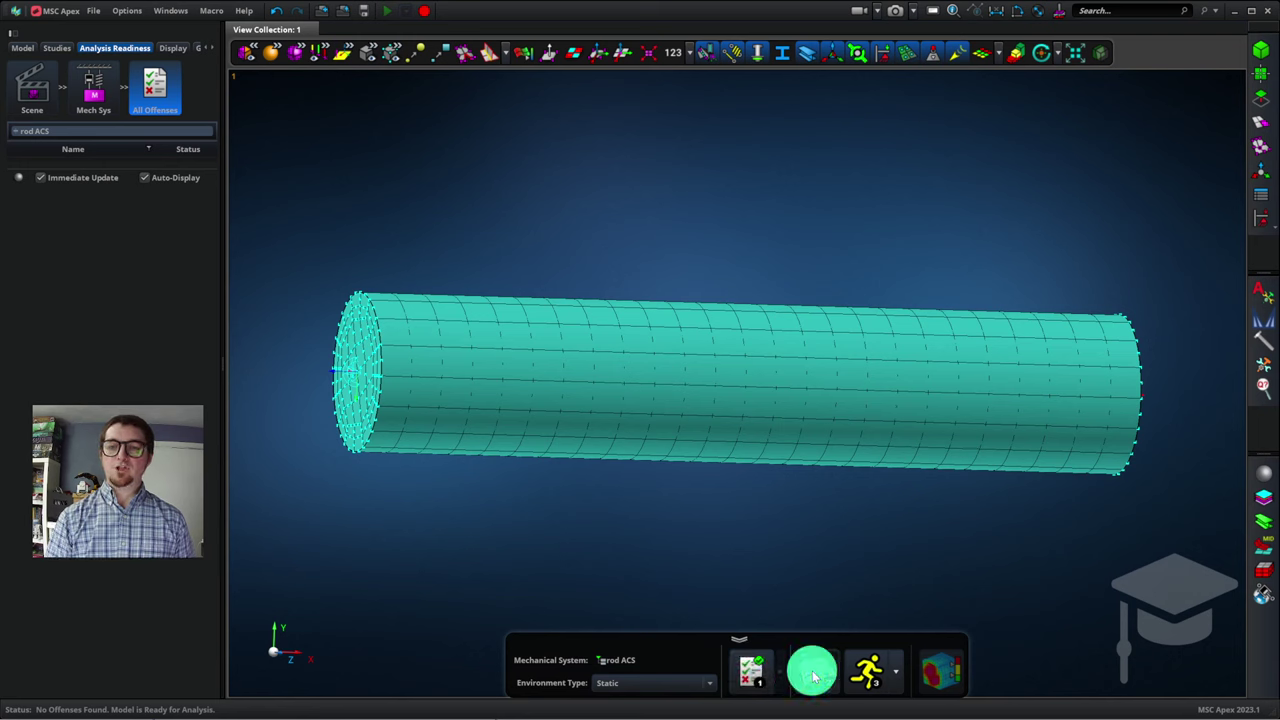
left_click(868, 676)
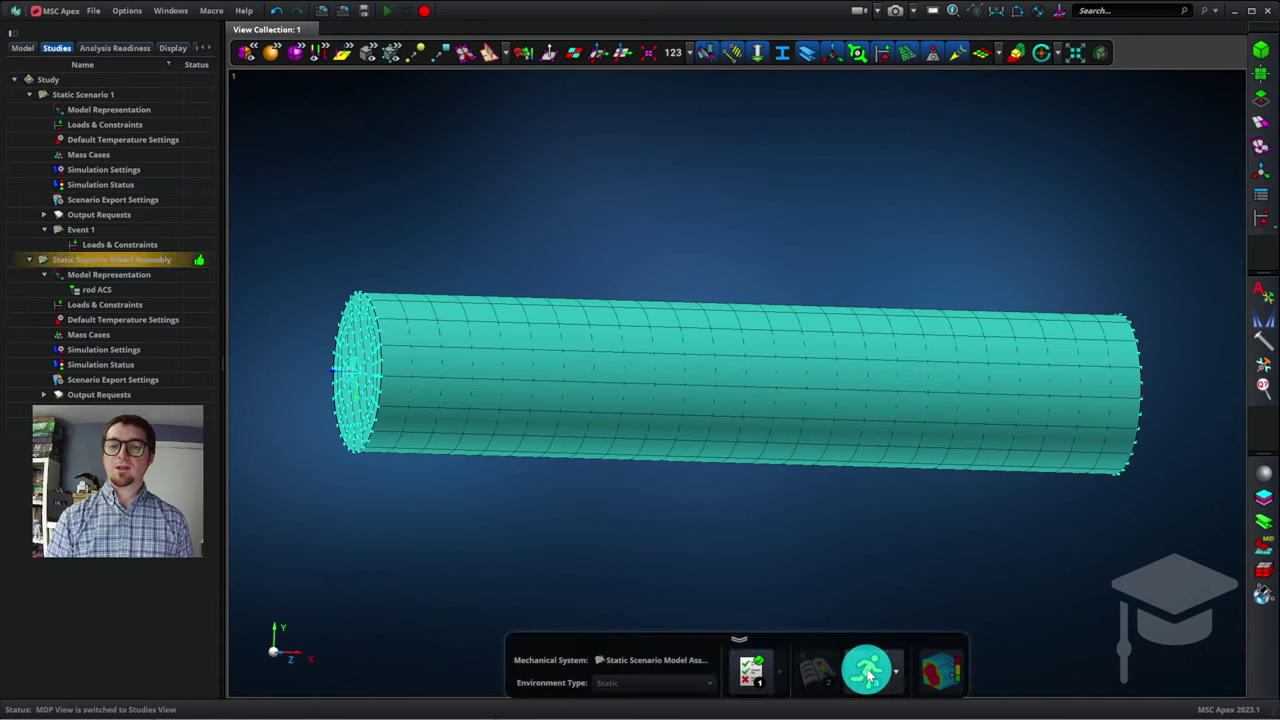
left_click(868, 676)
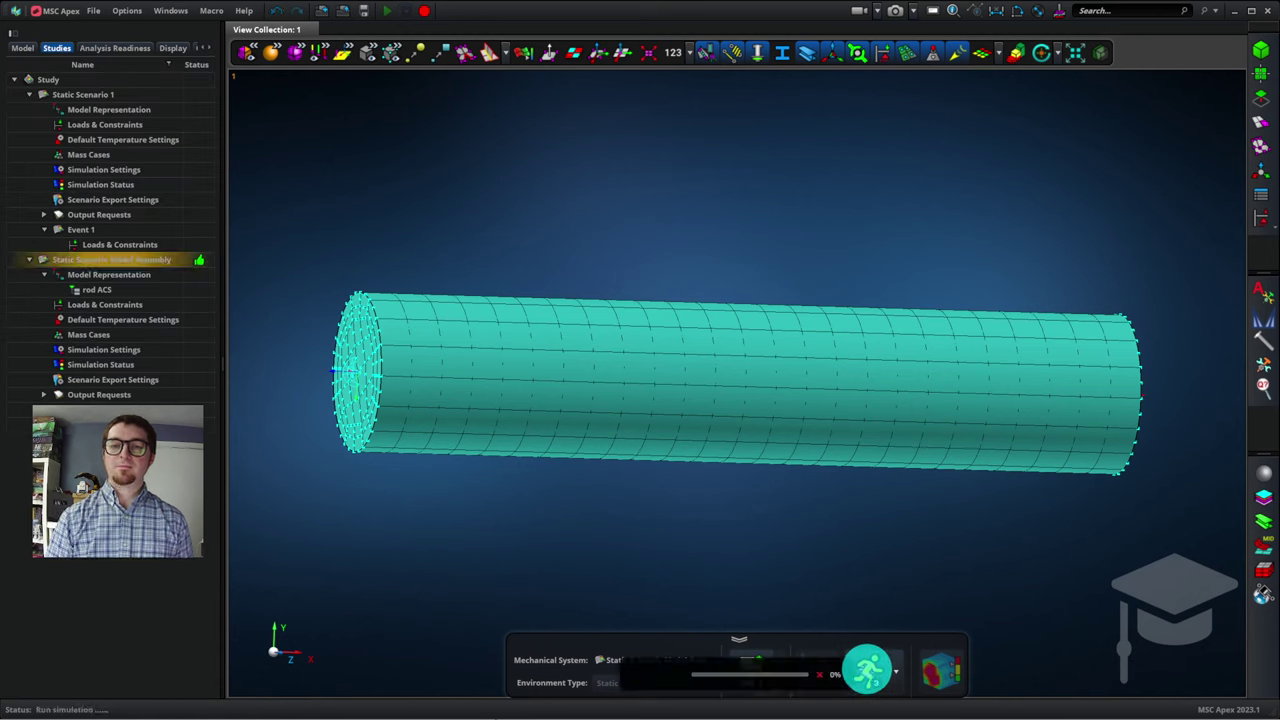
Show a von Mises stress fringe on the undeformed rod, from 1.5409E+05 to 7.1468E+08 Pa
left_click(944, 675)
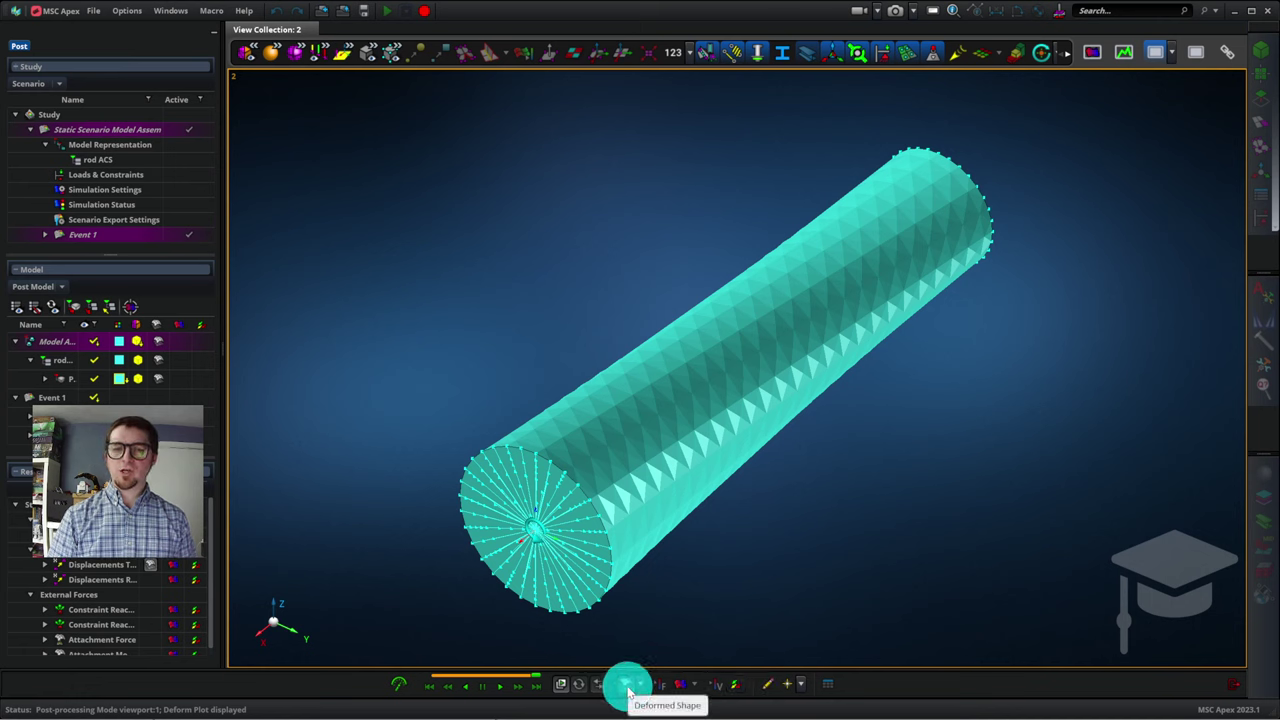
left_click(627, 688)
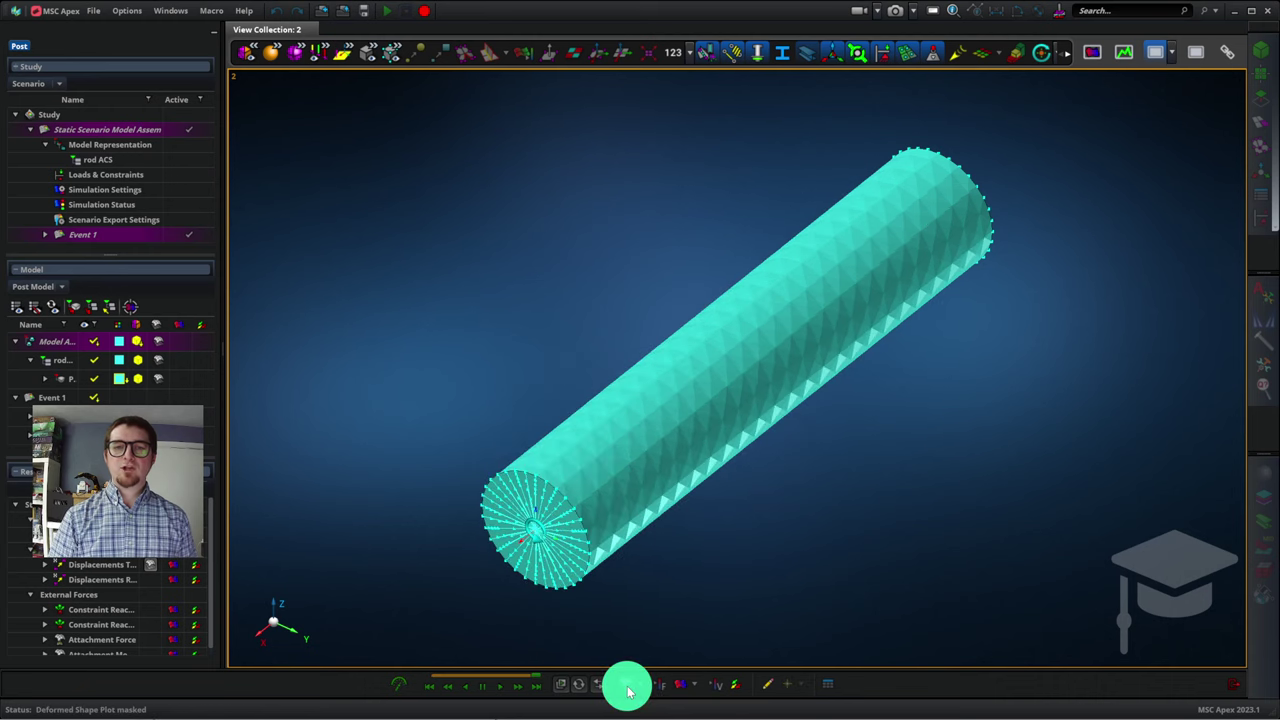
left_click(682, 689)
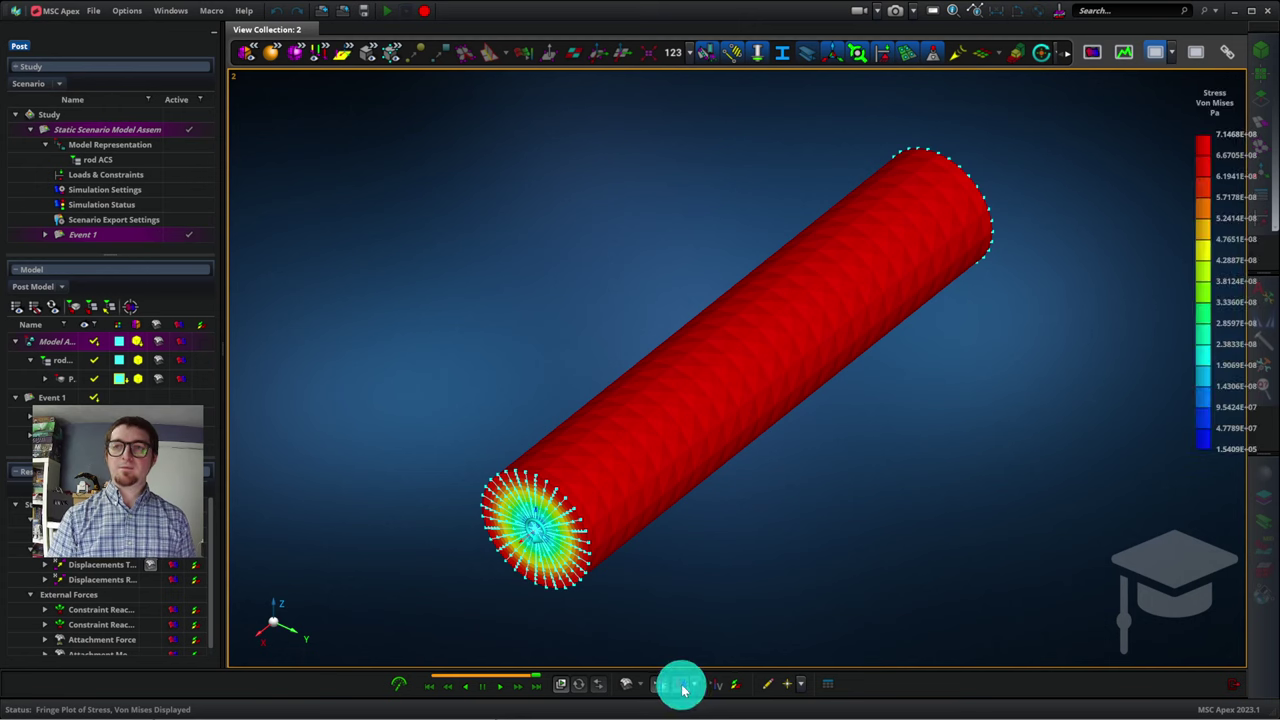
left_click(1200, 230)
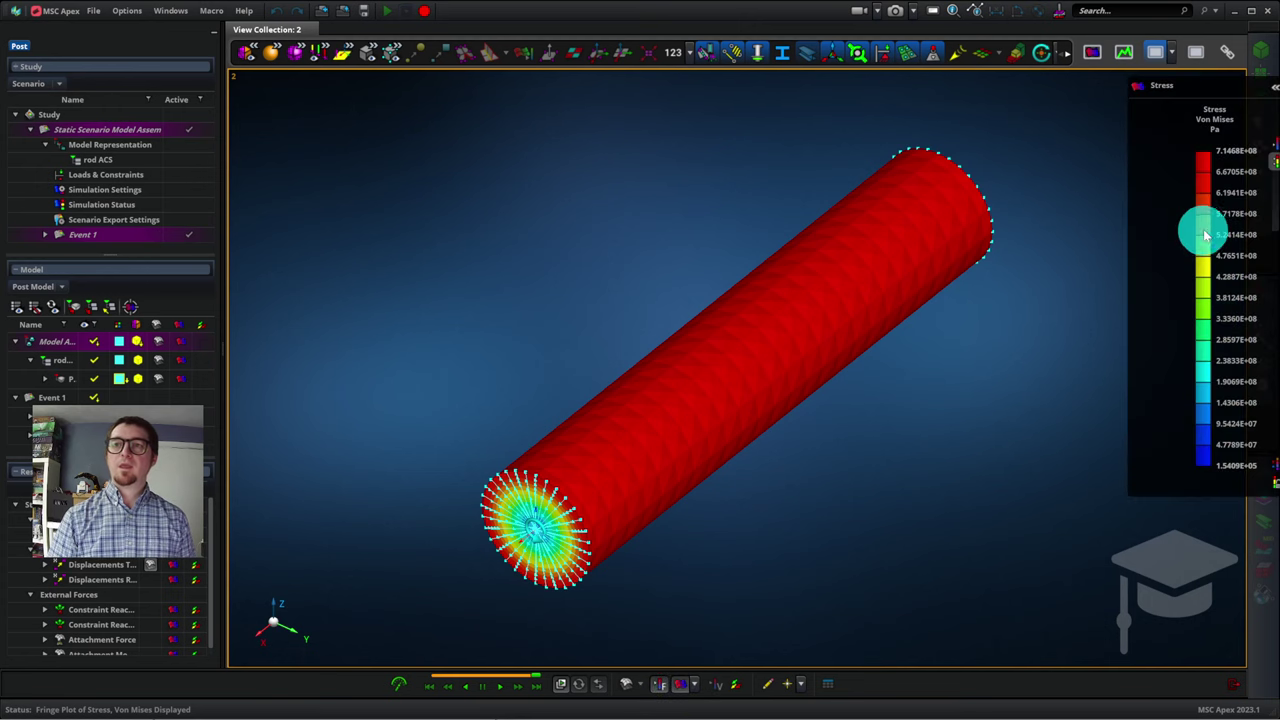
Switch the stress fringe to Maximum Shear in MPa, peaking at 4.1262E+02
left_click(1250, 91)
left_click_drag(1218, 90, 843, 145)
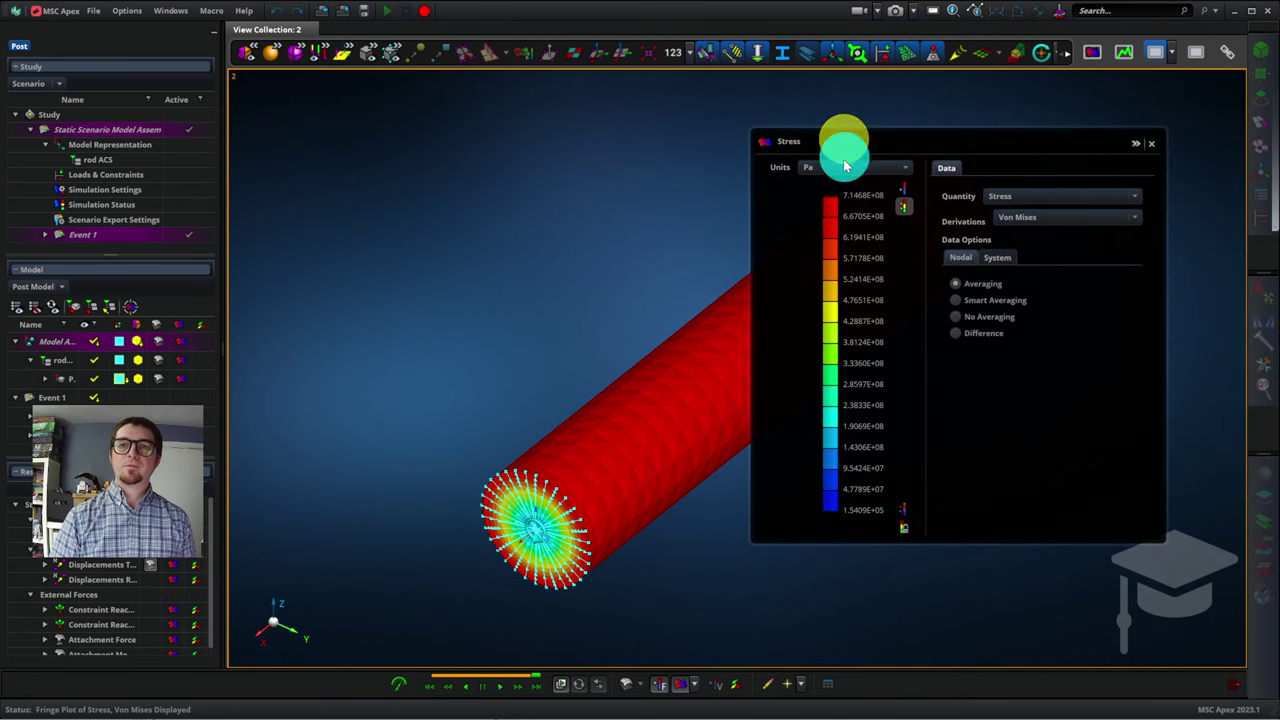
left_click(830, 173)
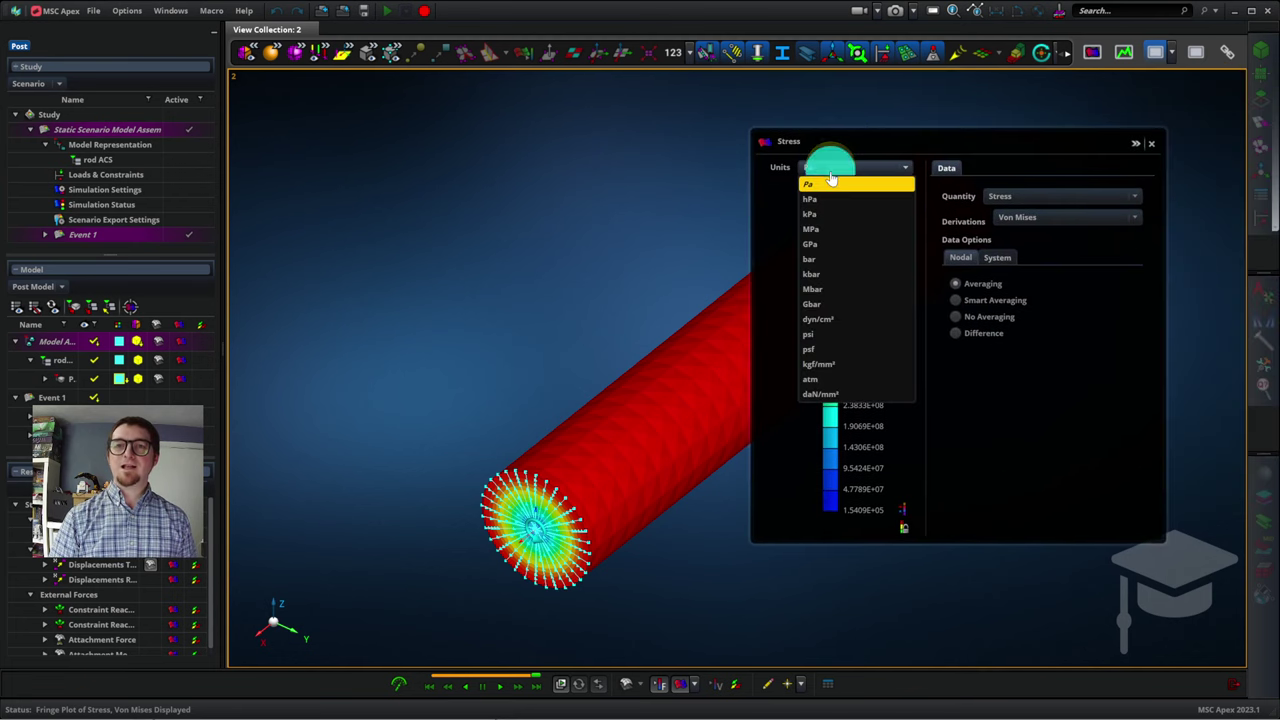
left_click(820, 238)
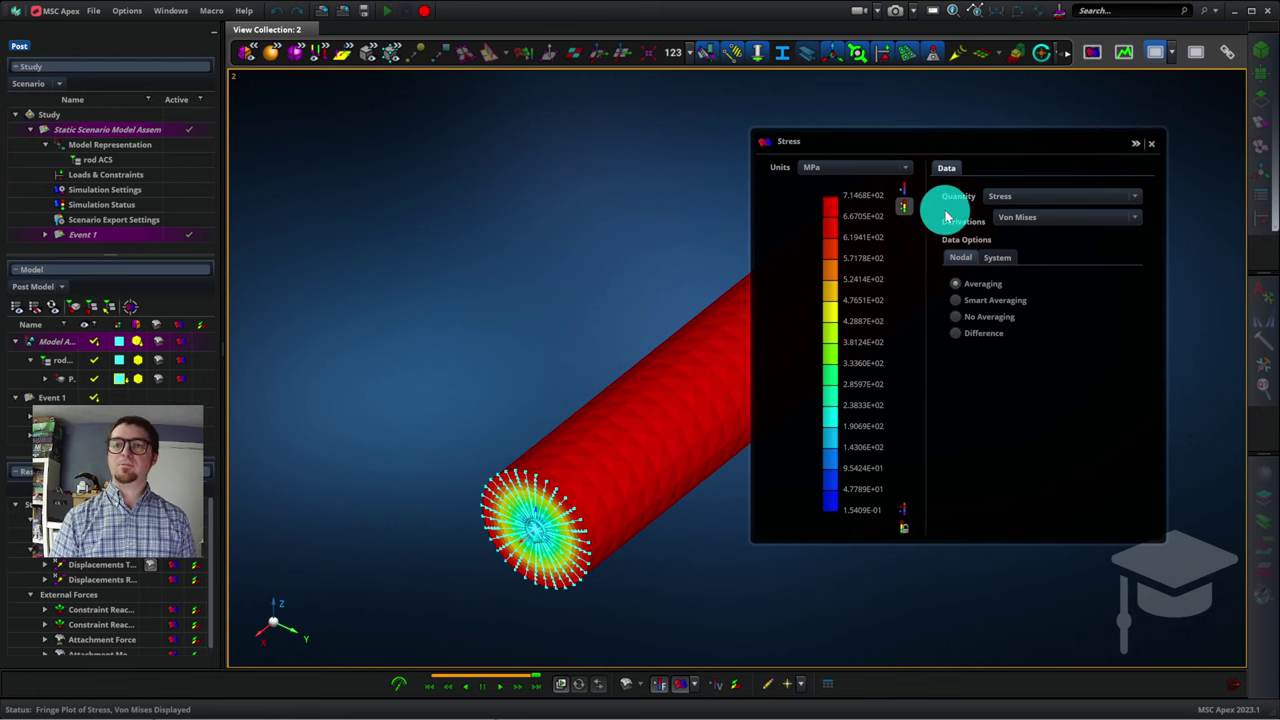
left_click(1078, 222)
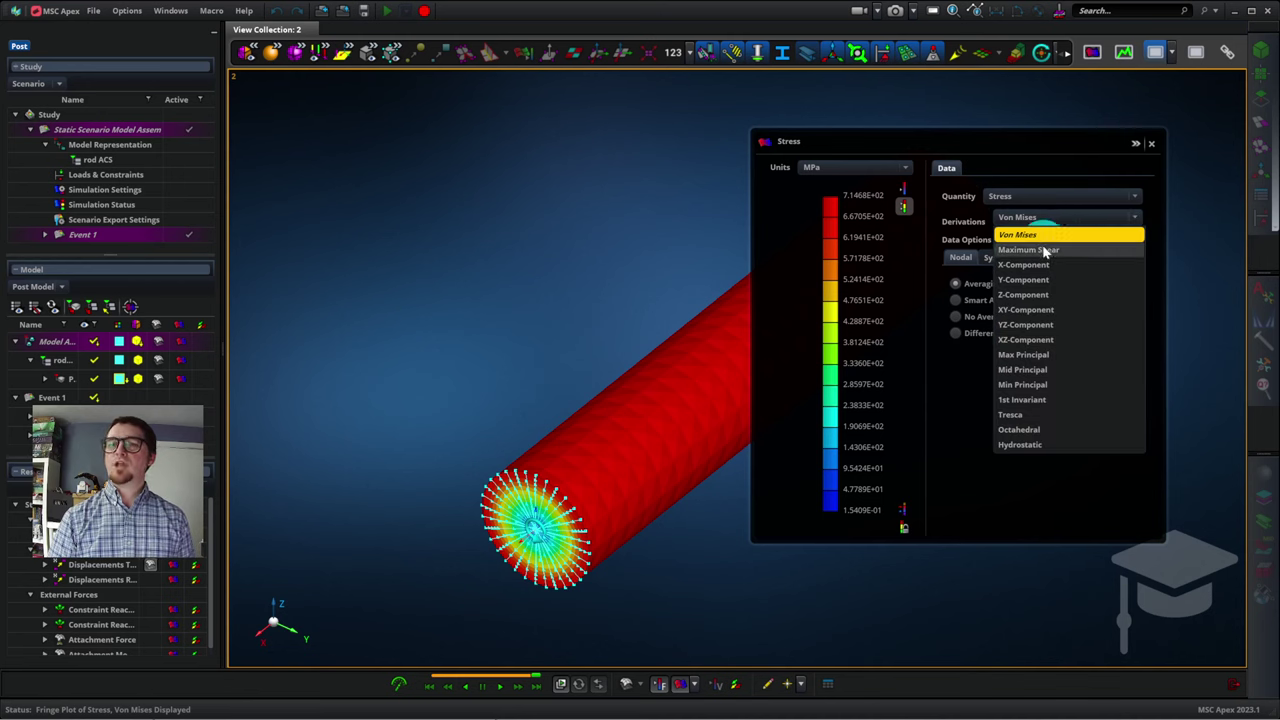
left_click(1045, 251)
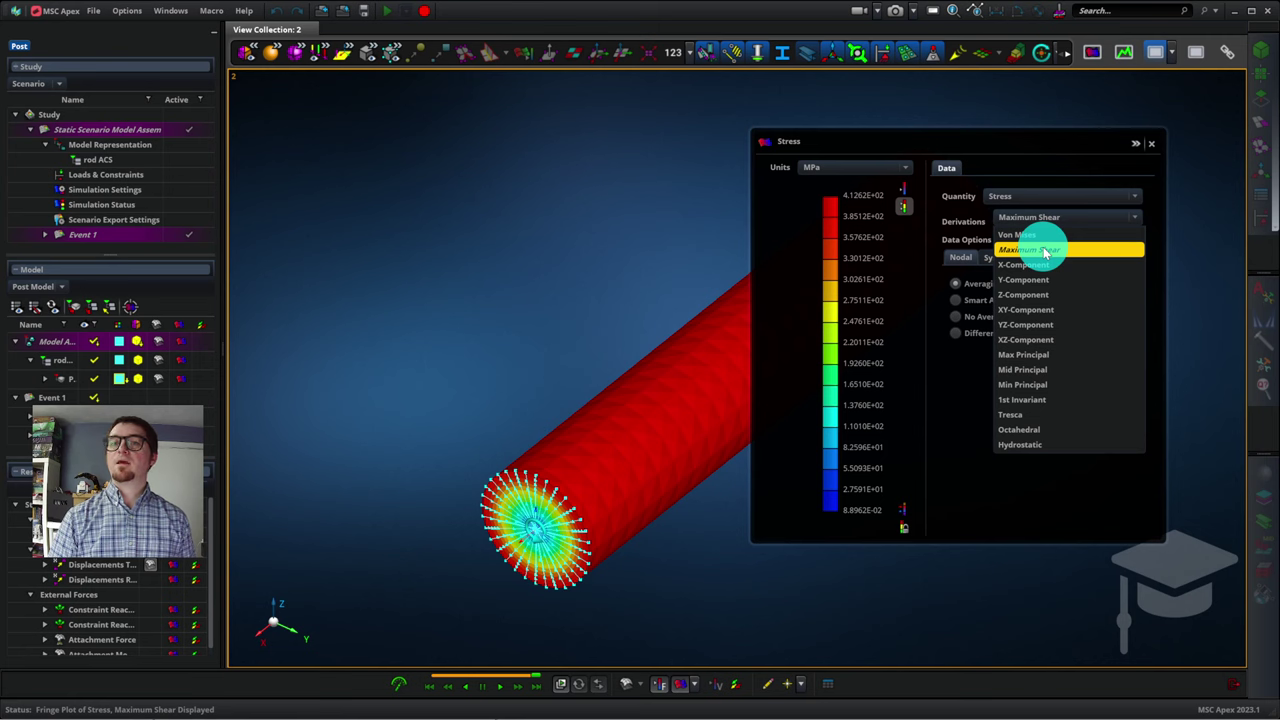
Plot translational, then rotational displacements (peak 2.9611E+00), then exit post-processing
left_click(1022, 197)
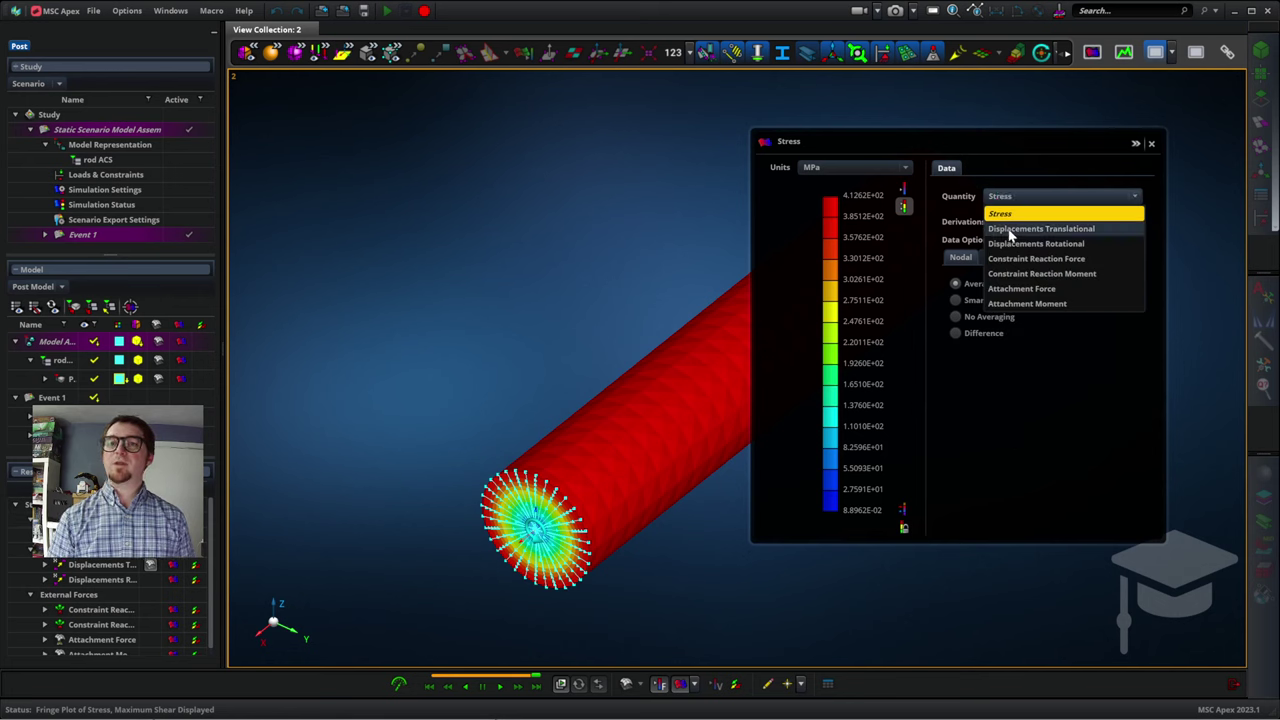
left_click(1010, 230)
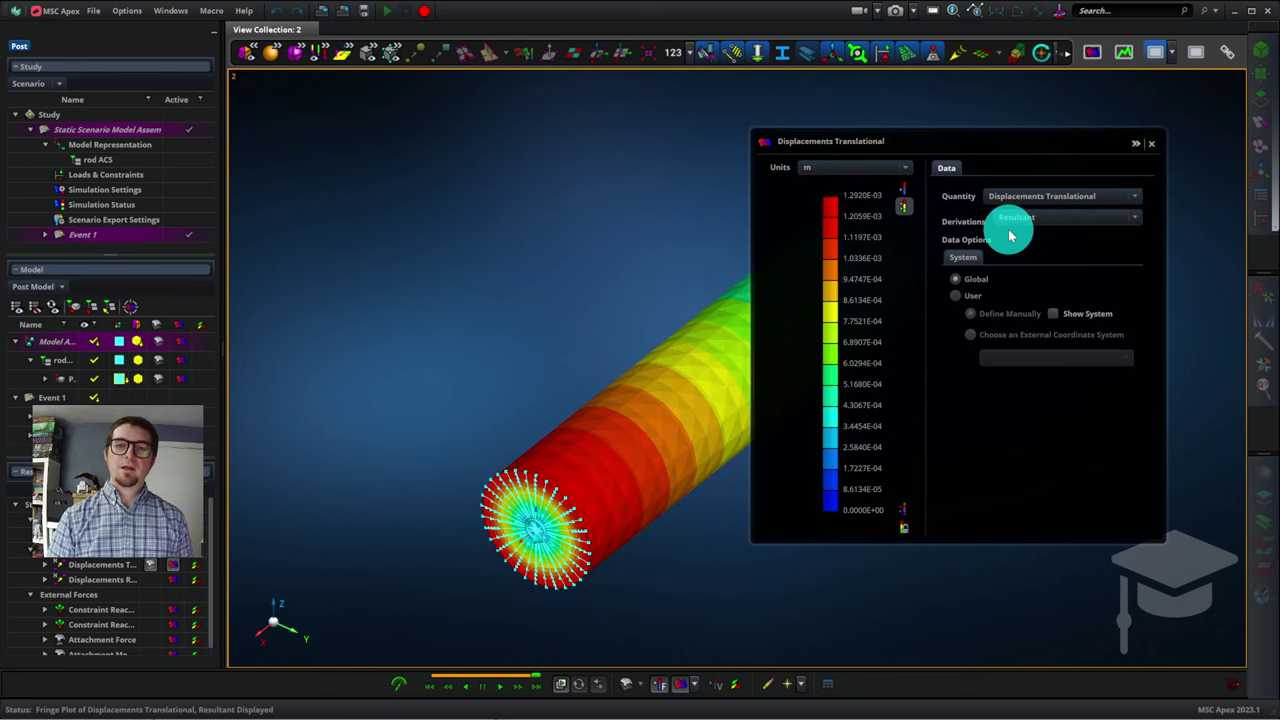
left_click_drag(1002, 139, 1037, 236)
left_click(1066, 291)
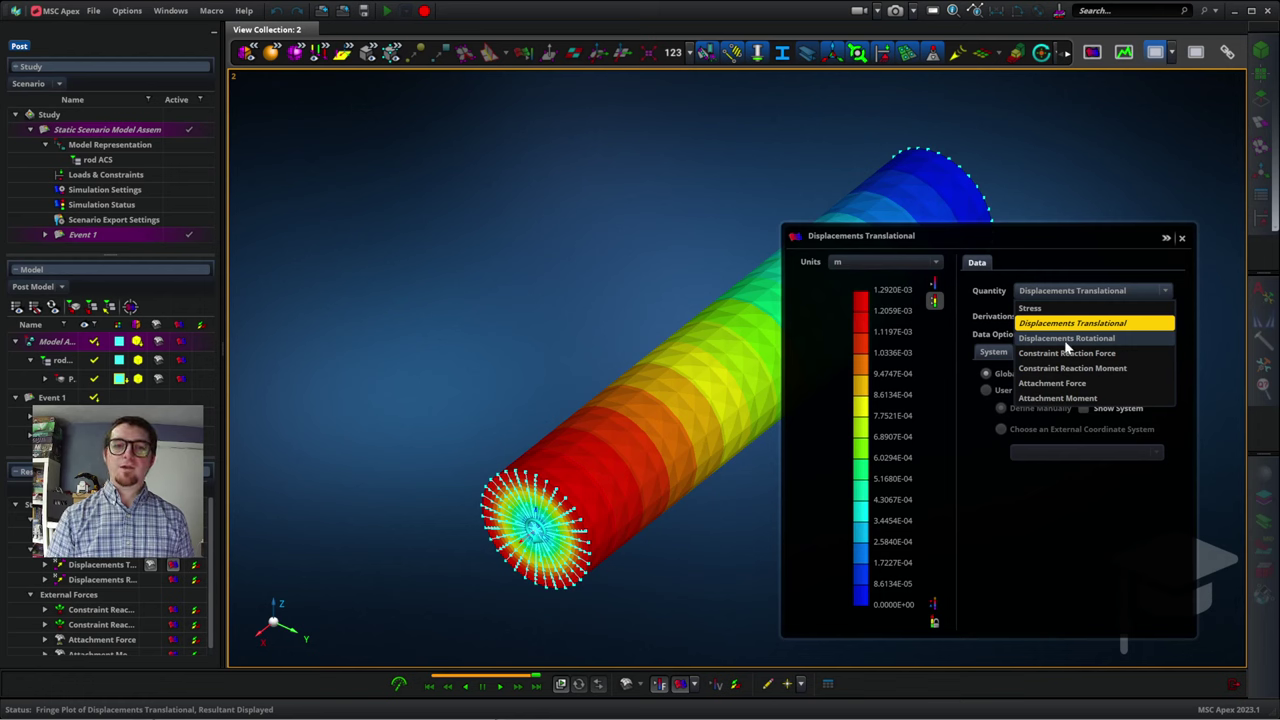
left_click(1066, 339)
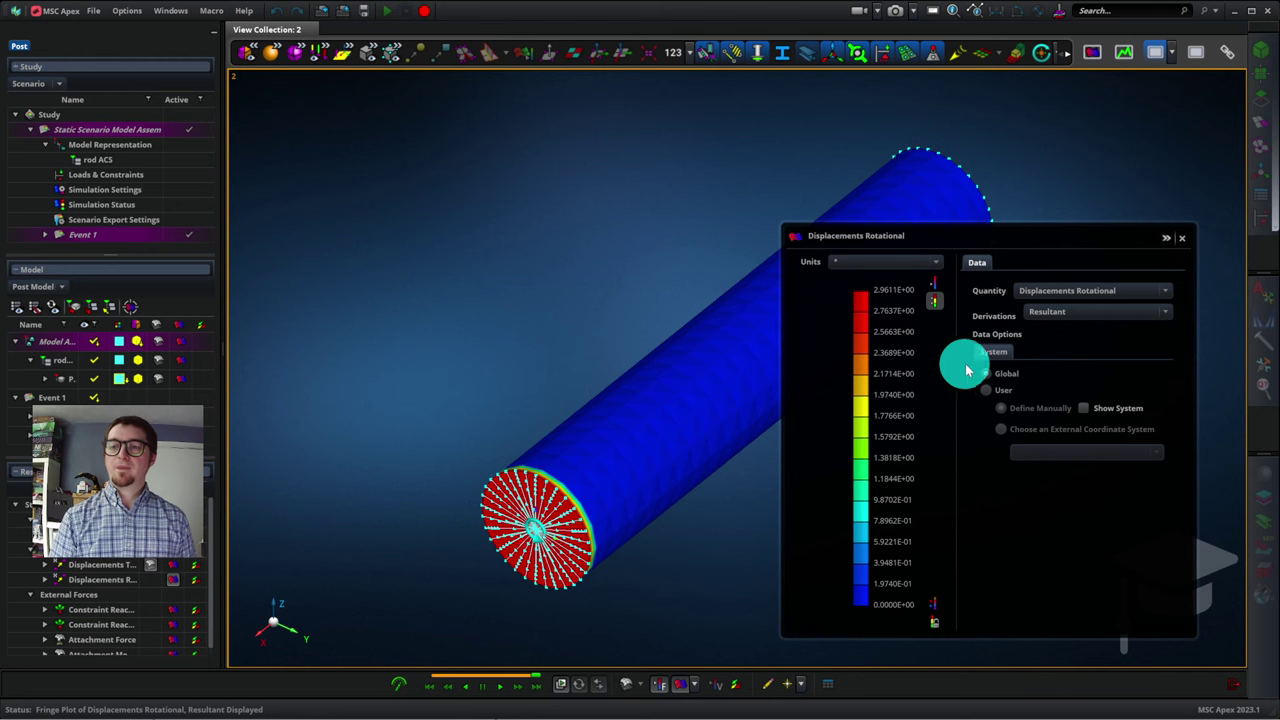
left_click(1240, 697)
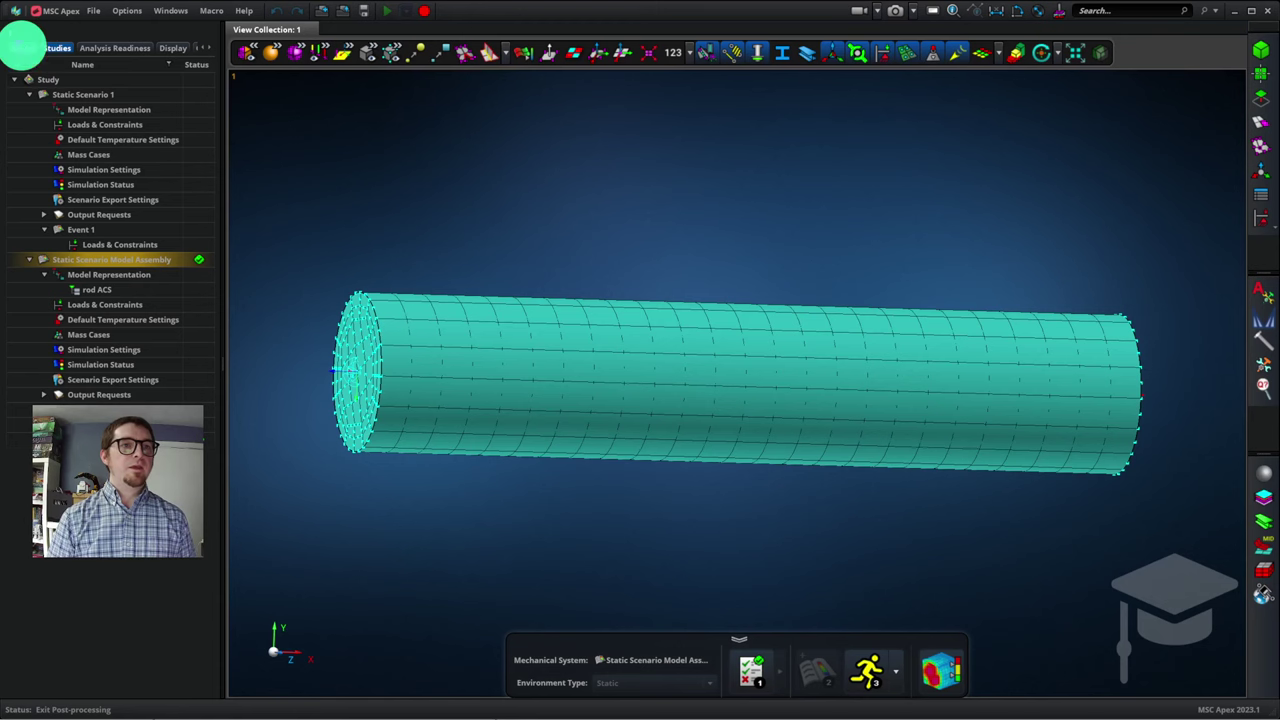
Change Cylinder 1's radius in Part 1 from 0.025 m to 0.05 m
left_click(23, 48)
left_click(30, 121)
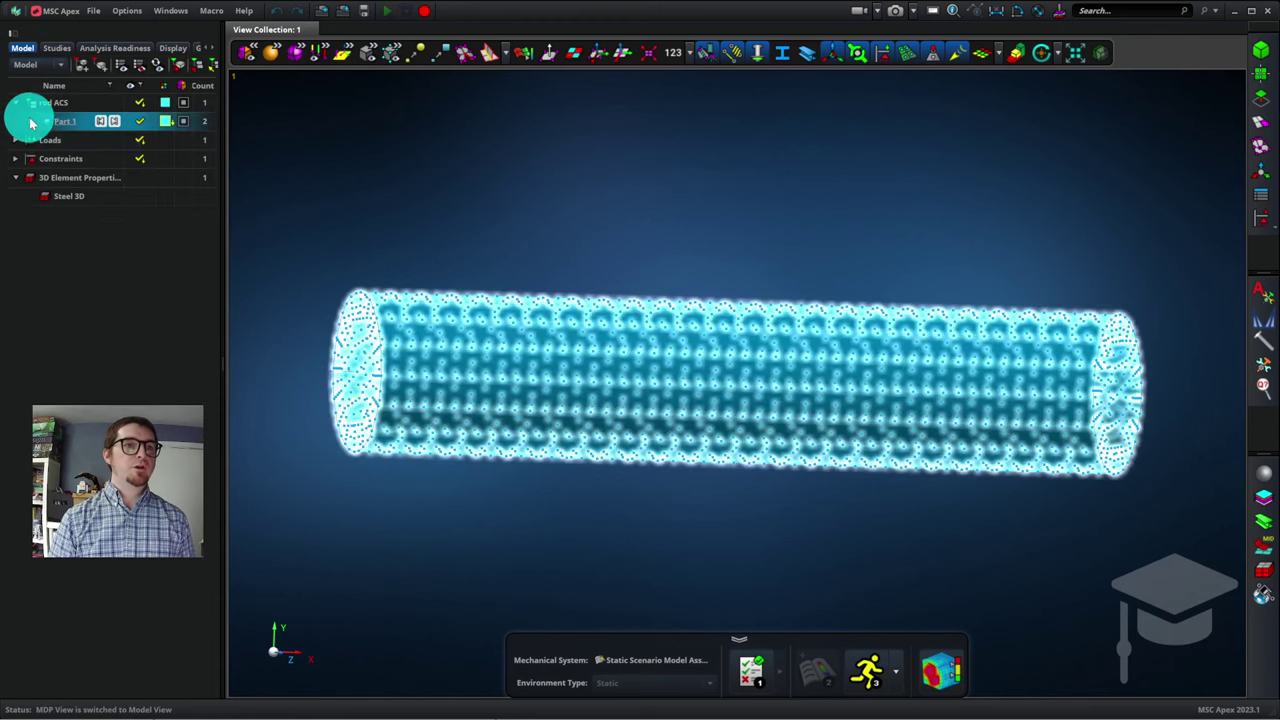
left_click(31, 121)
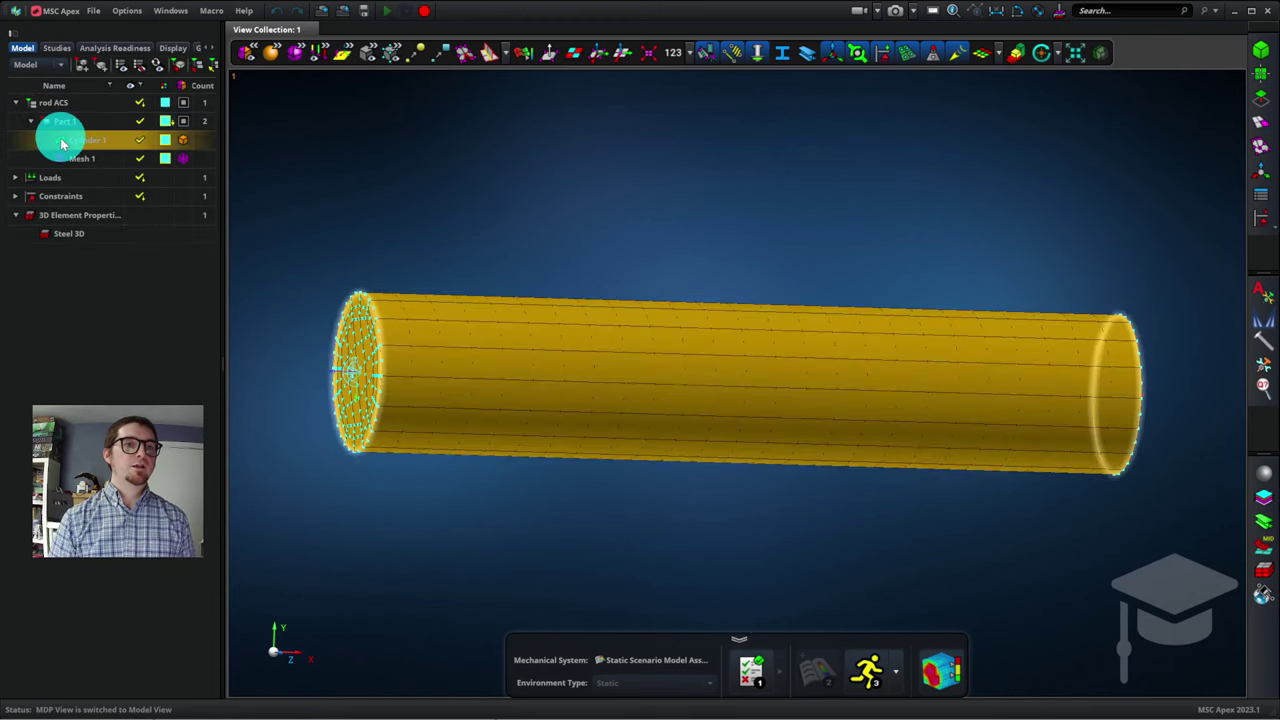
double_click(61, 143)
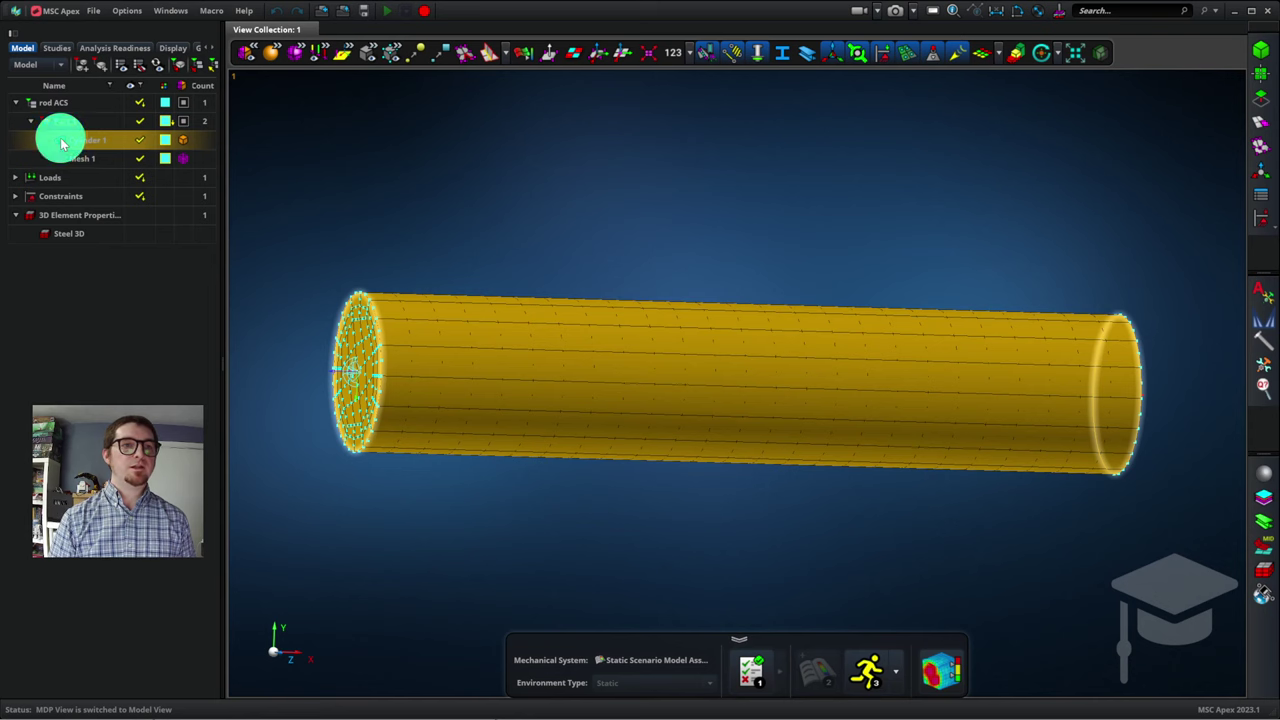
left_click(300, 220)
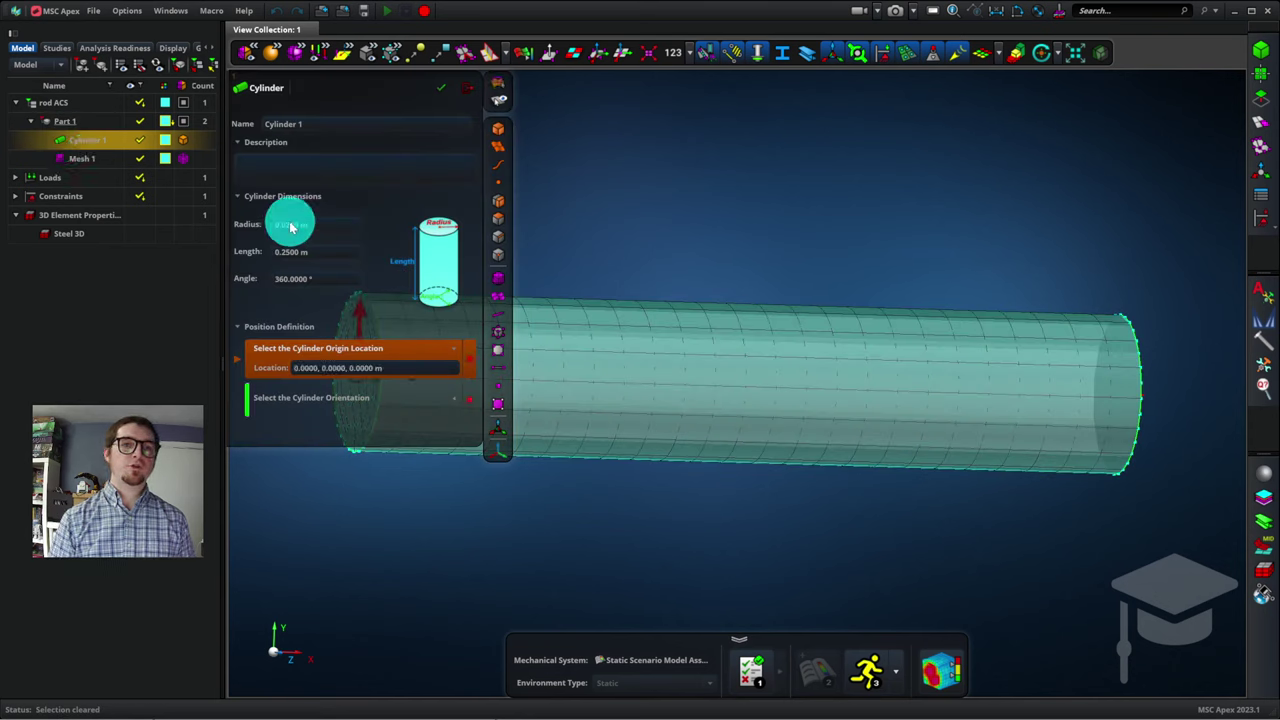
left_click(290, 226)
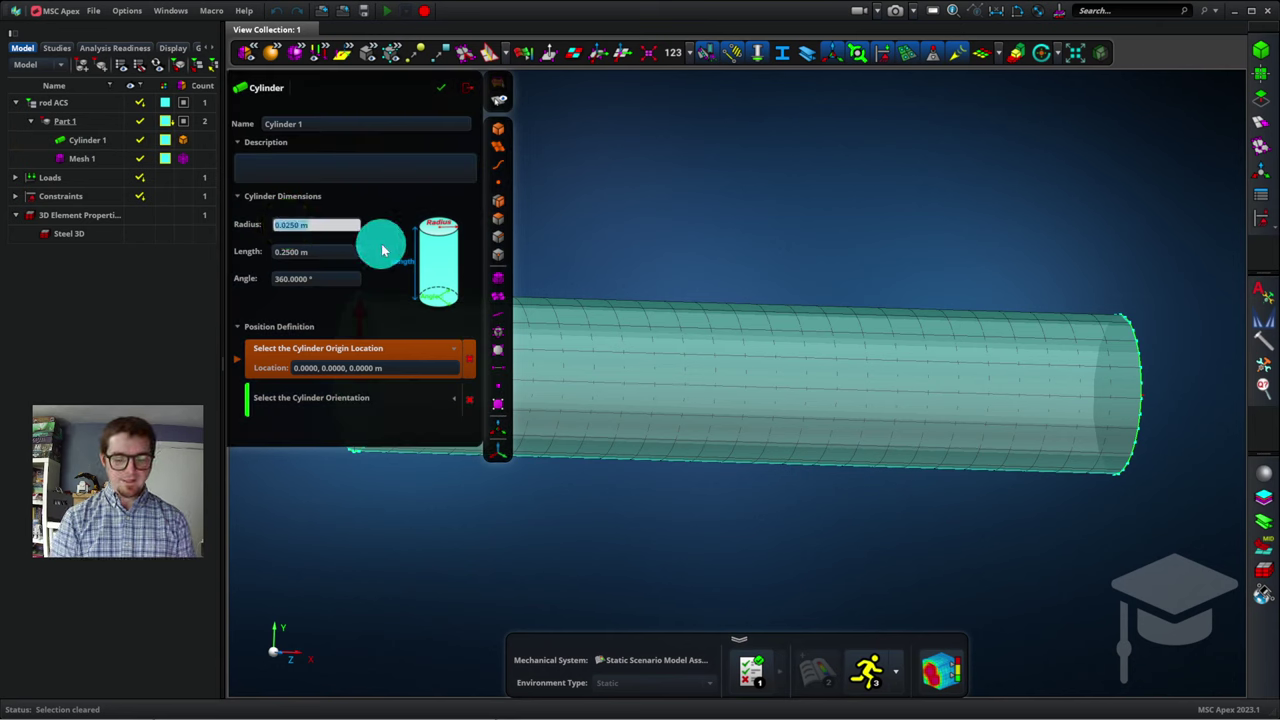
type("0.05")
key("Return")
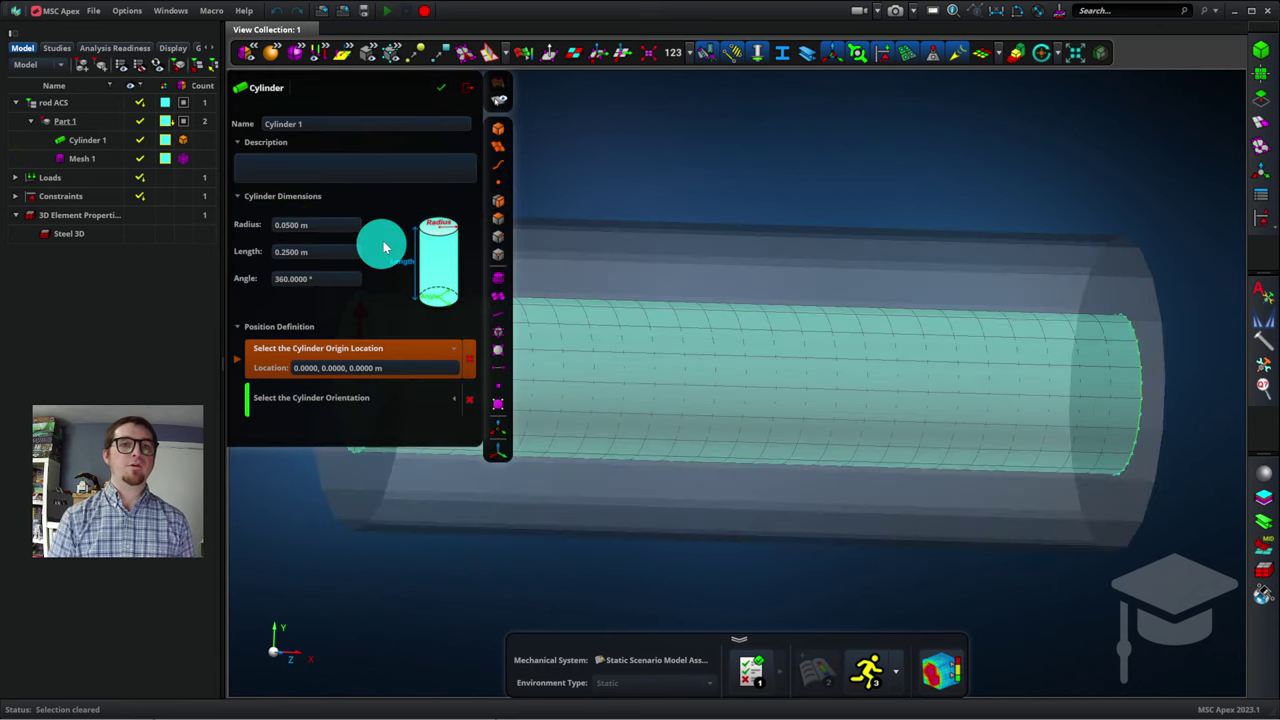
left_click(448, 88)
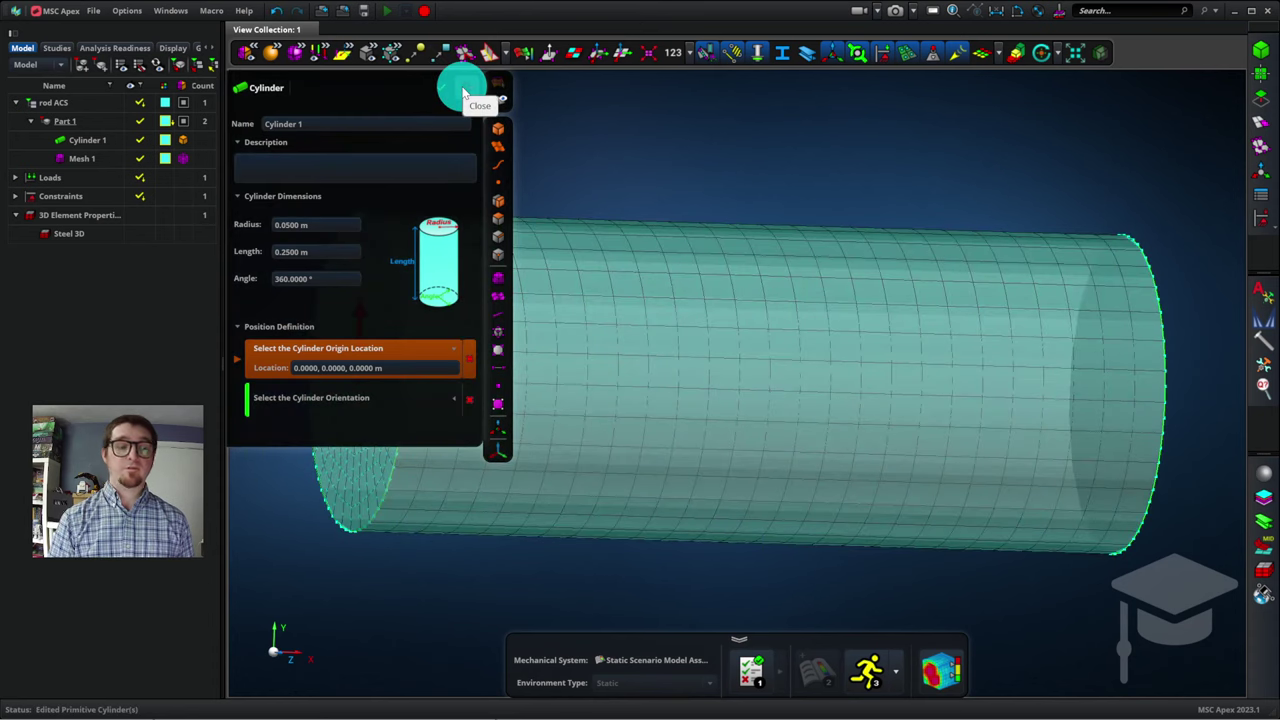
left_click(462, 88)
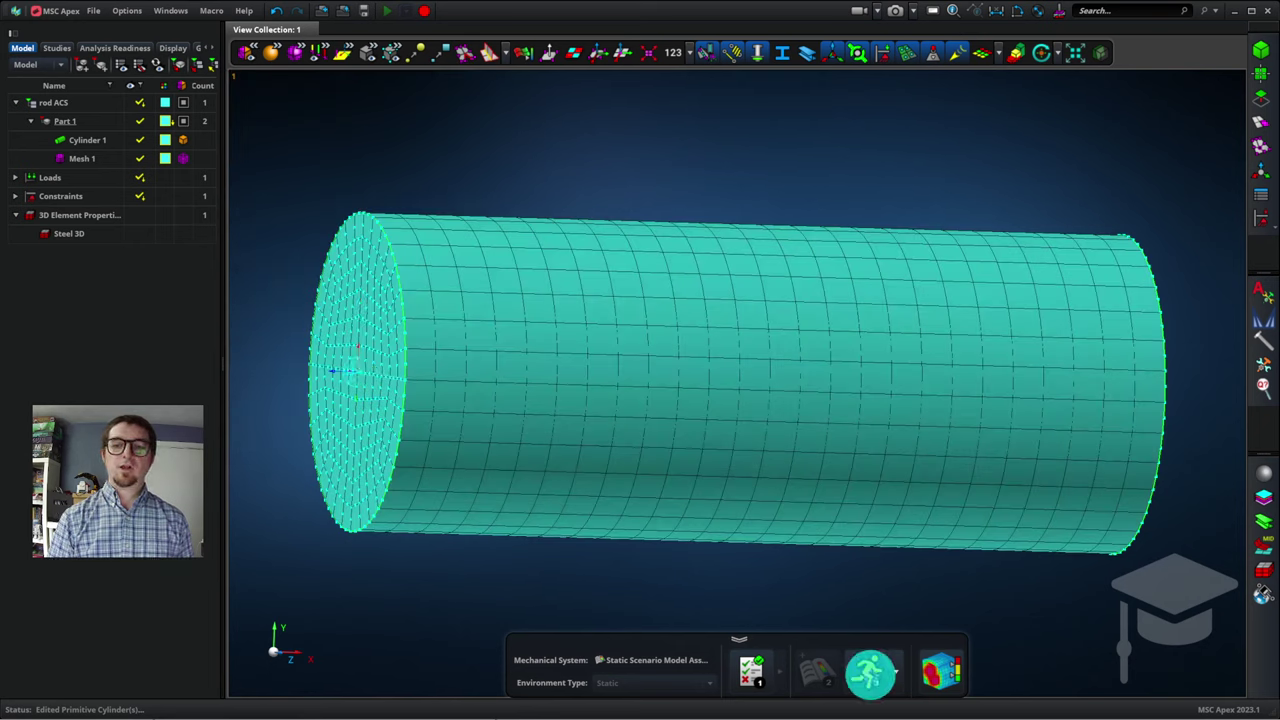
Re-run the enlarged rod and plot its Maximum Shear stress, peaking at 5.1094E+07 Pa
left_click(871, 678)
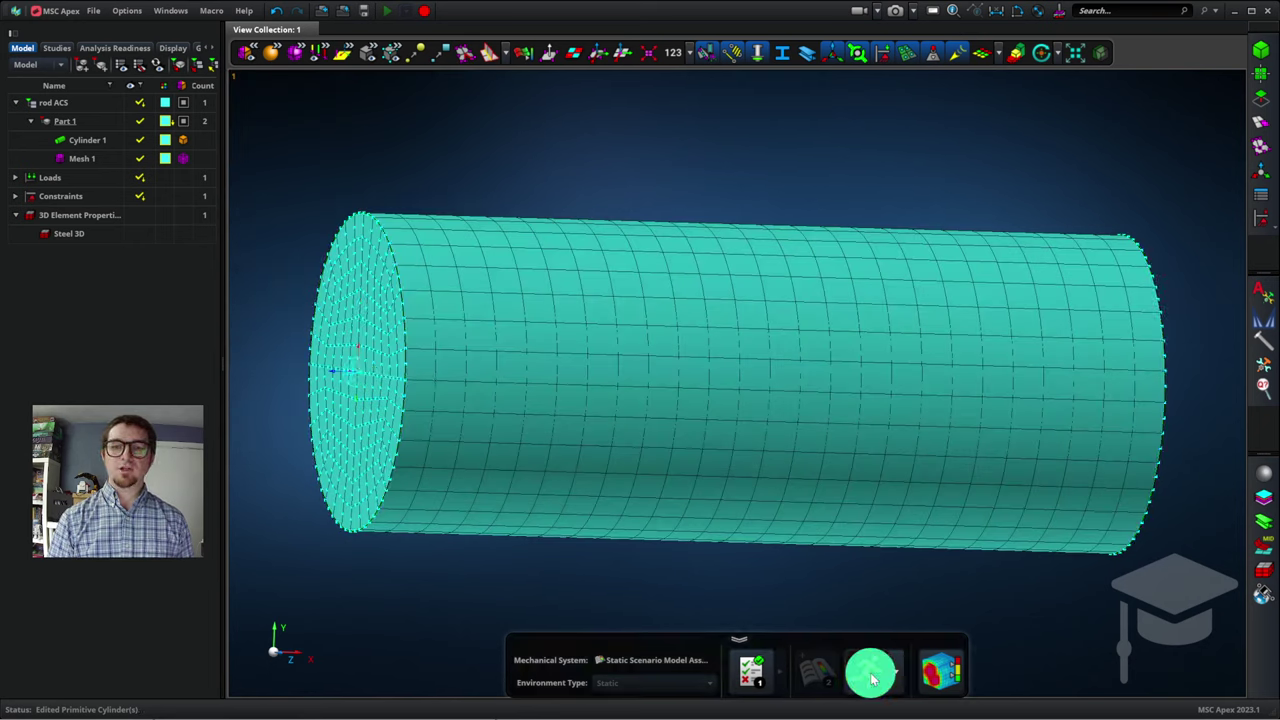
left_click(943, 671)
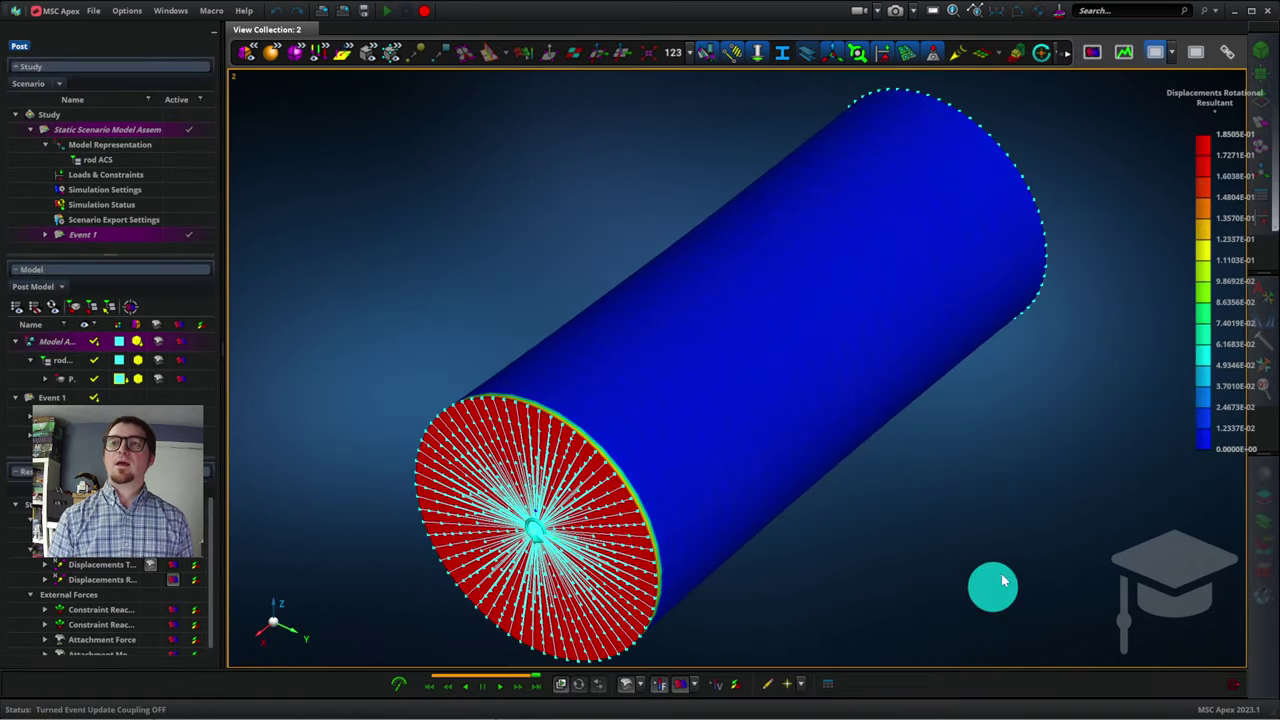
mouse_move(1154, 354)
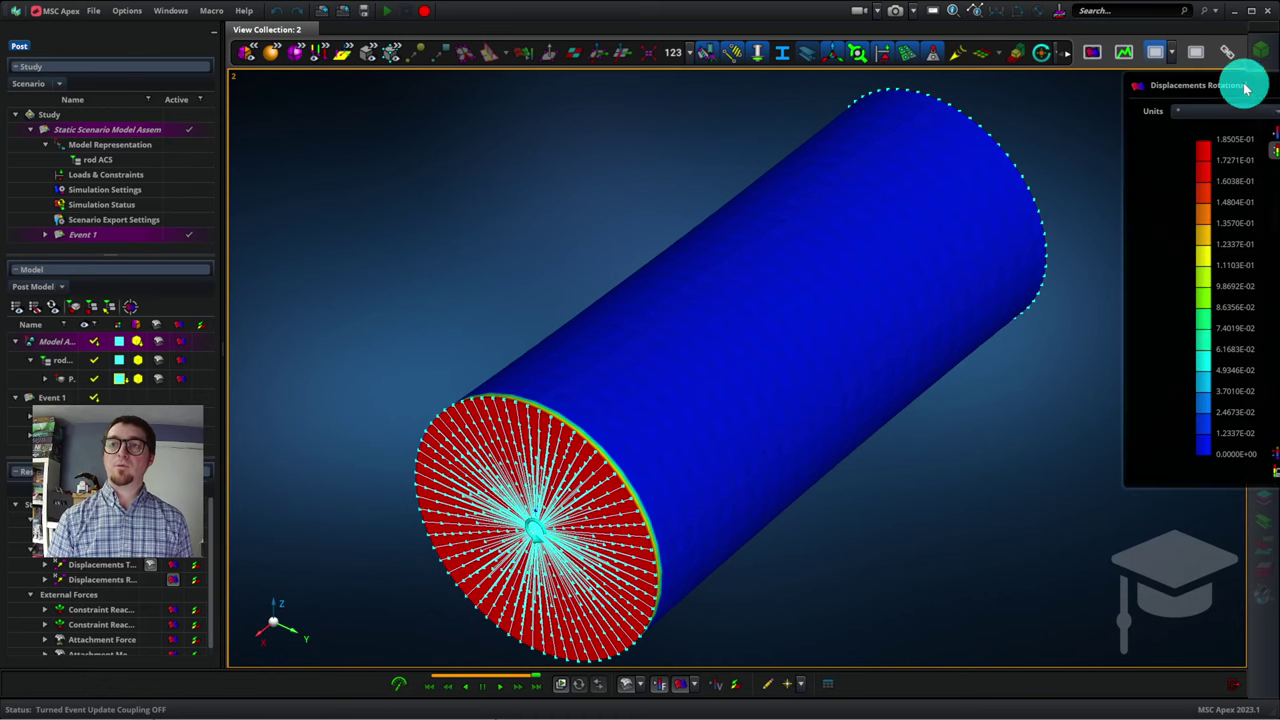
left_click_drag(1236, 84, 911, 144)
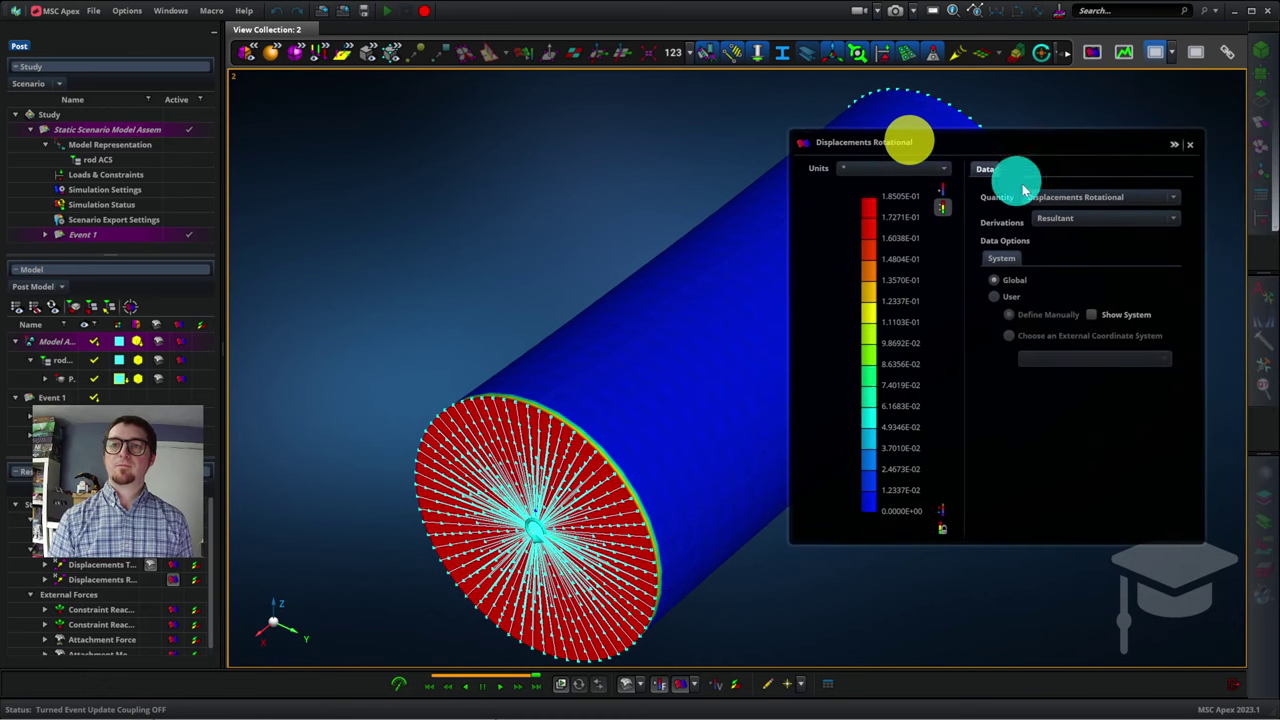
left_click(1074, 202)
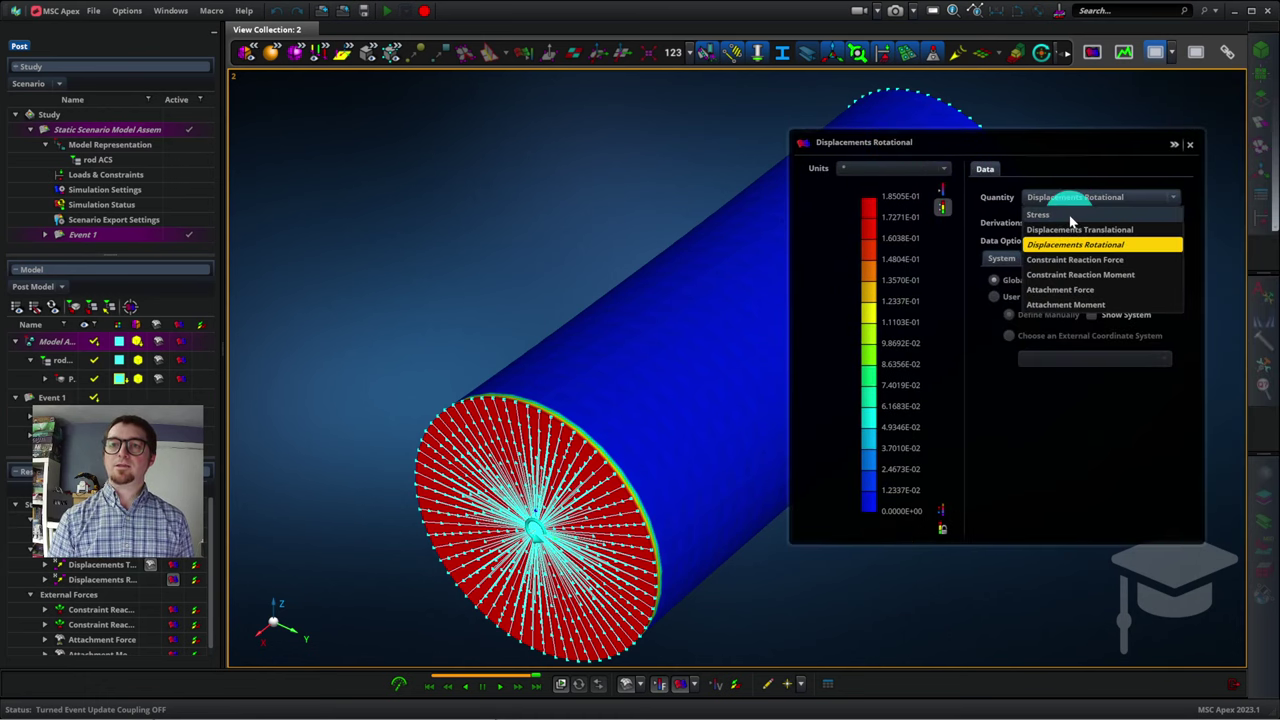
left_click(1069, 214)
left_click(1065, 219)
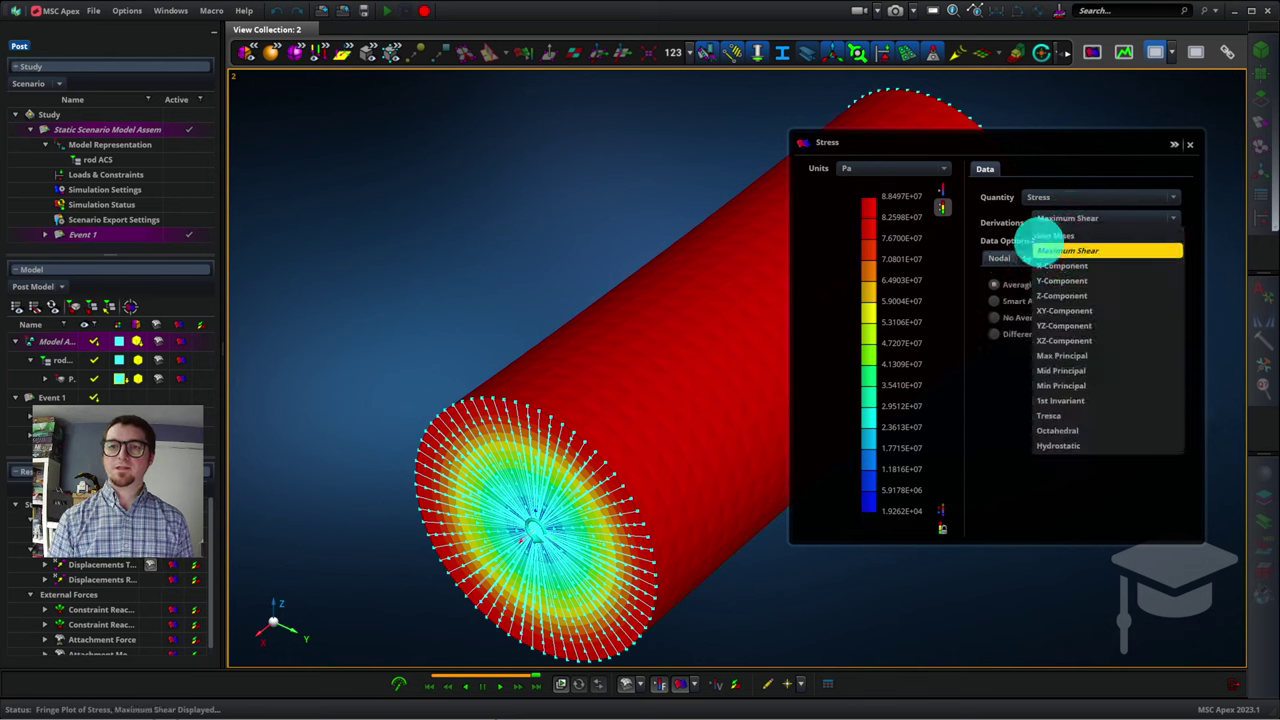
left_click(1064, 252)
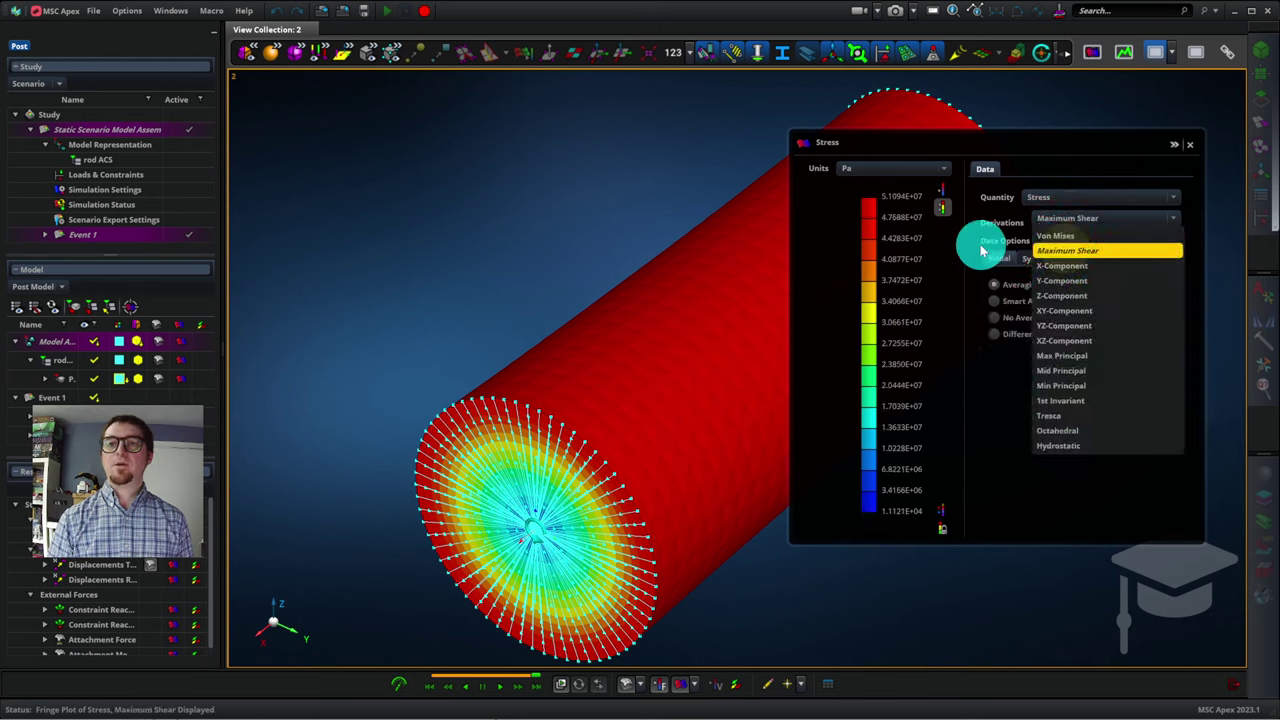